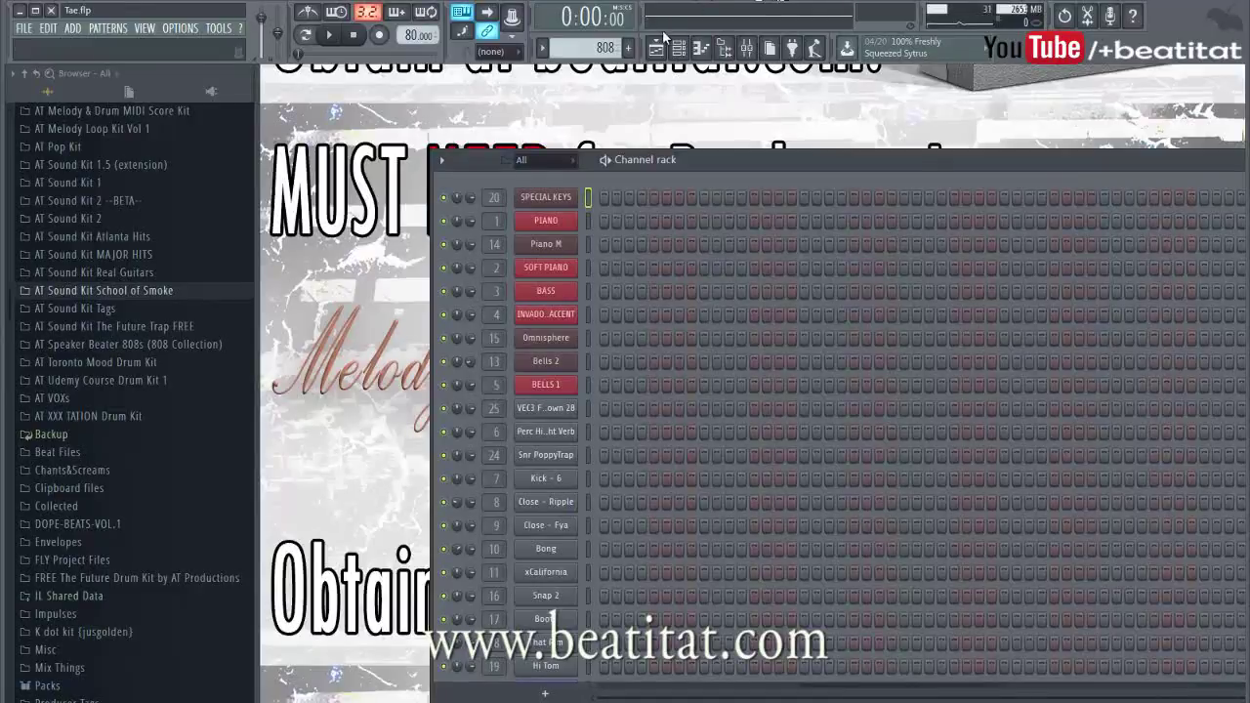
pyautogui.click(681, 48)
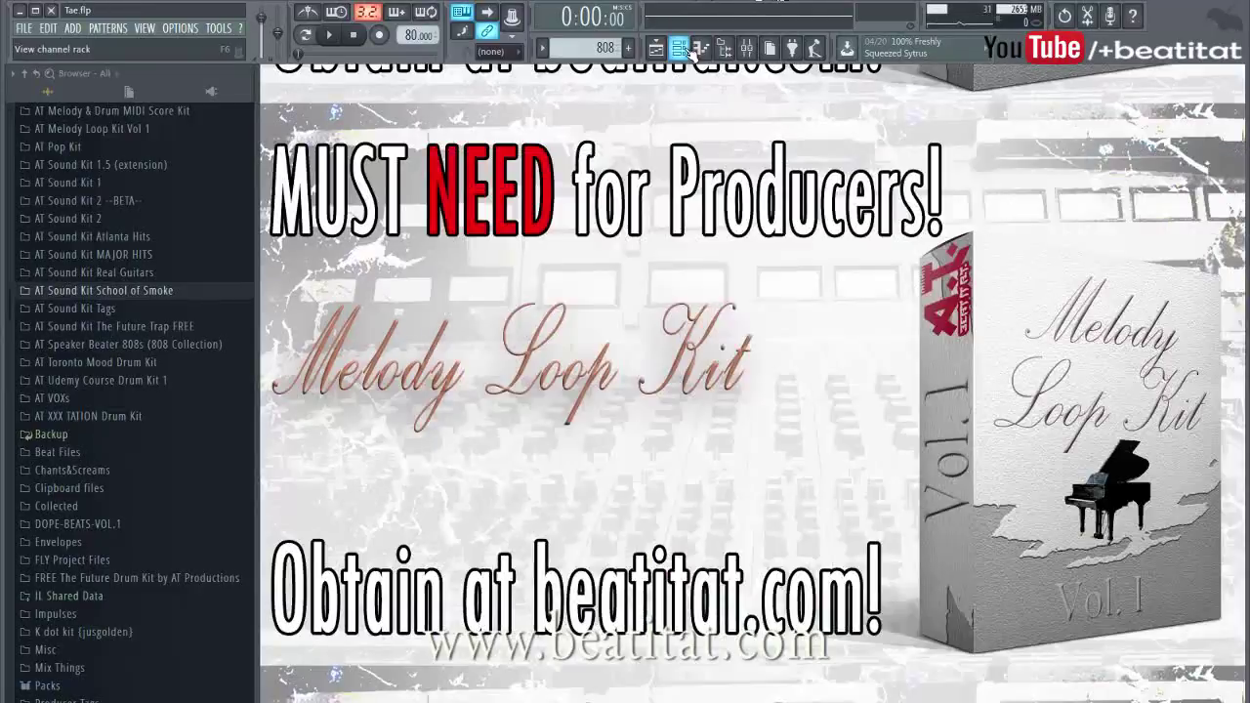
pyautogui.scroll(5, 113, 93)
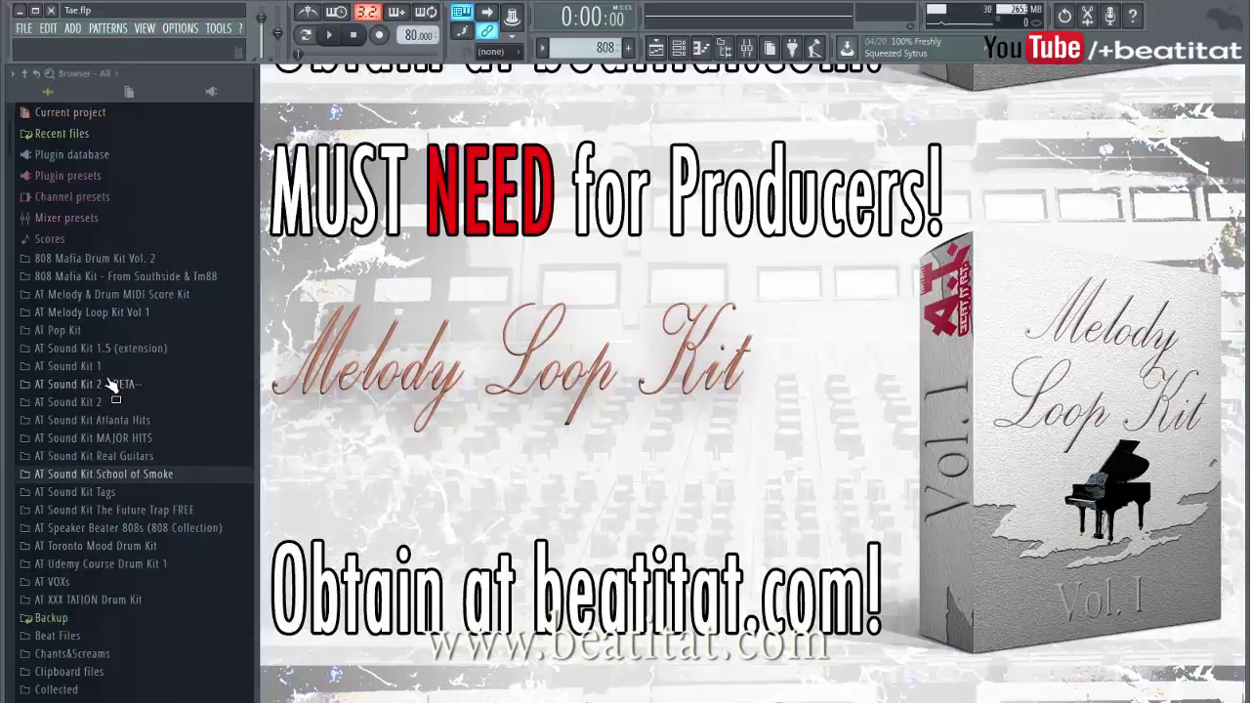
pyautogui.scroll(-7, 186, 469)
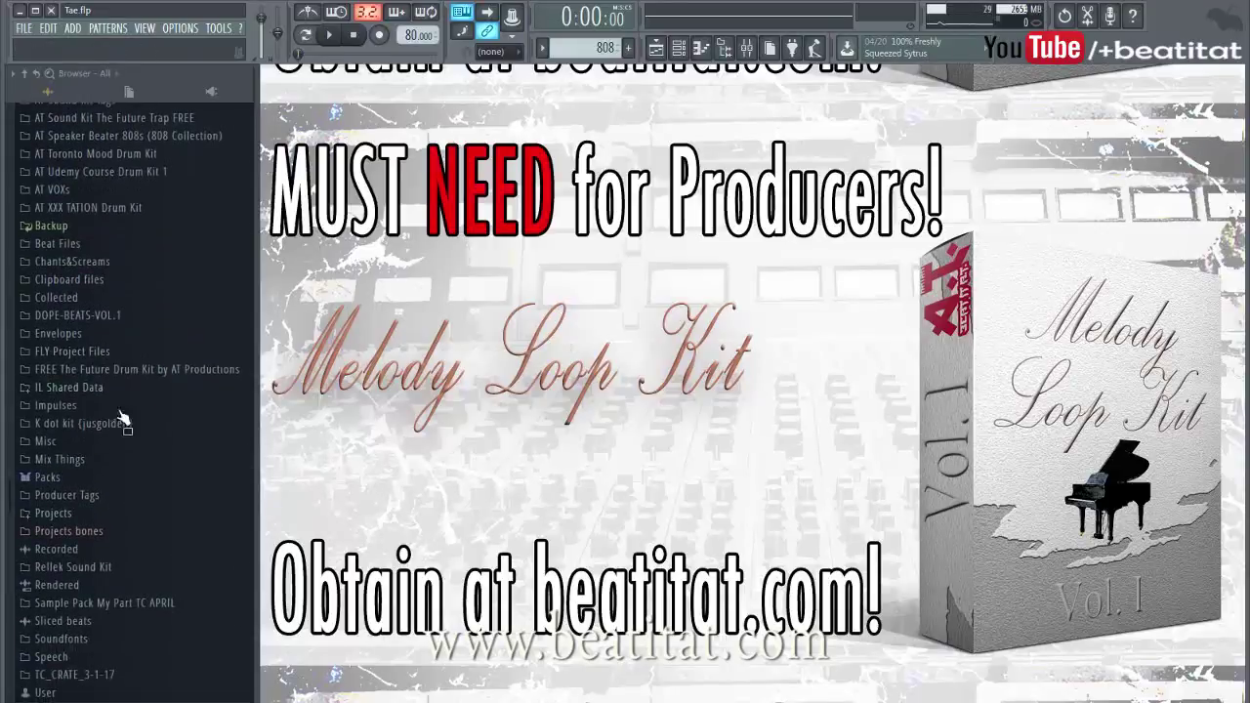
pyautogui.scroll(5, 200, 495)
pyautogui.scroll(1, 199, 495)
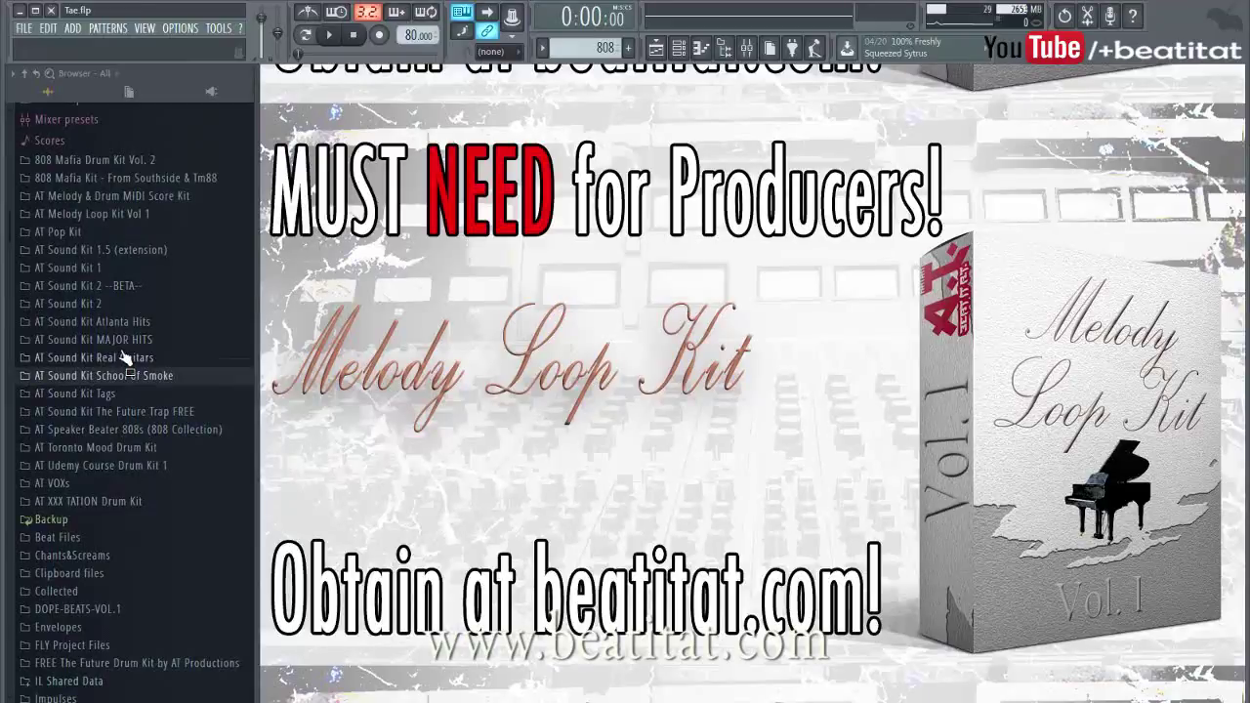
pyautogui.scroll(-6, 125, 359)
pyautogui.scroll(6, 127, 361)
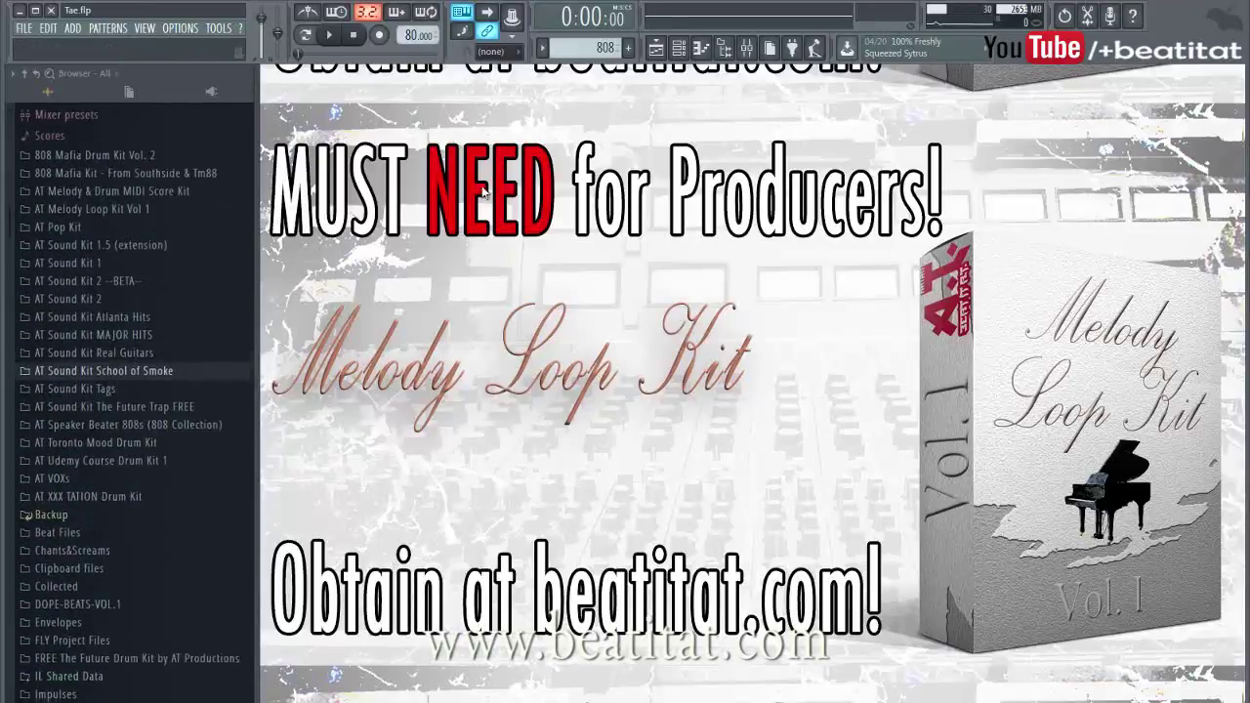
pyautogui.scroll(3, 59, 147)
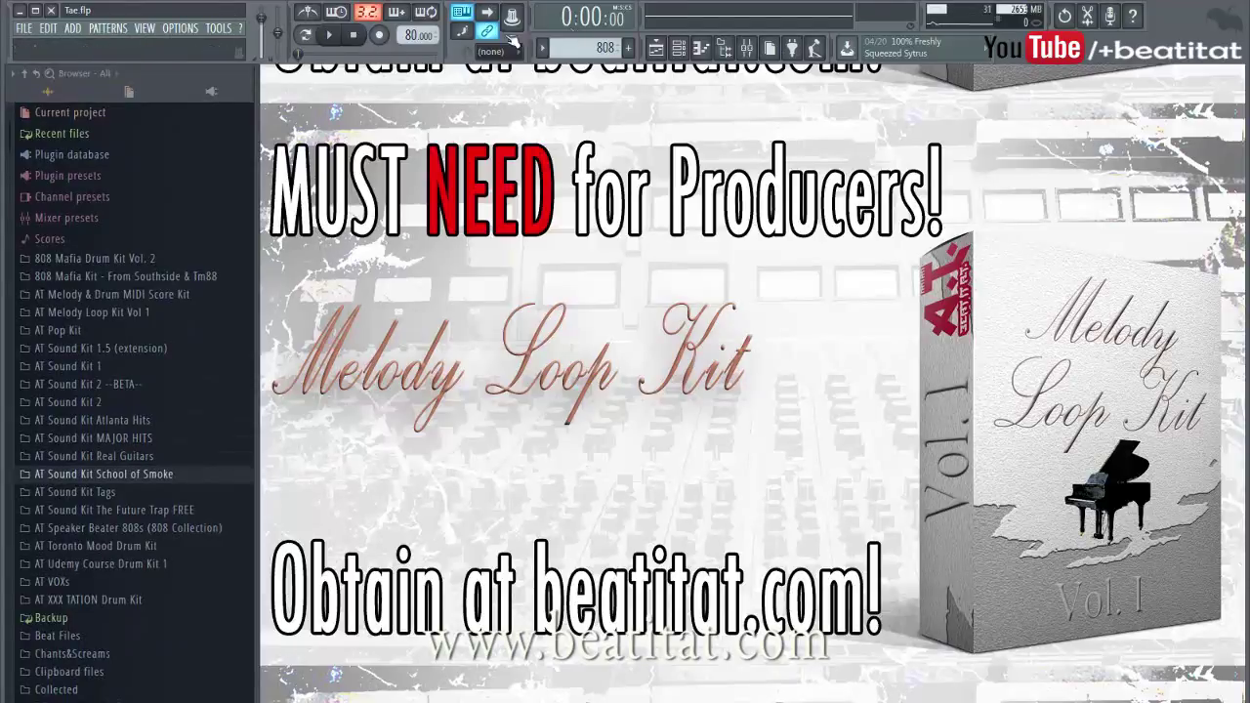
pyautogui.click(21, 29)
# - Look through the ADD and PATTERNS menus, then show the Tae.flp arranged playlist with Lead, Chords and Bass
pyautogui.click(23, 28)
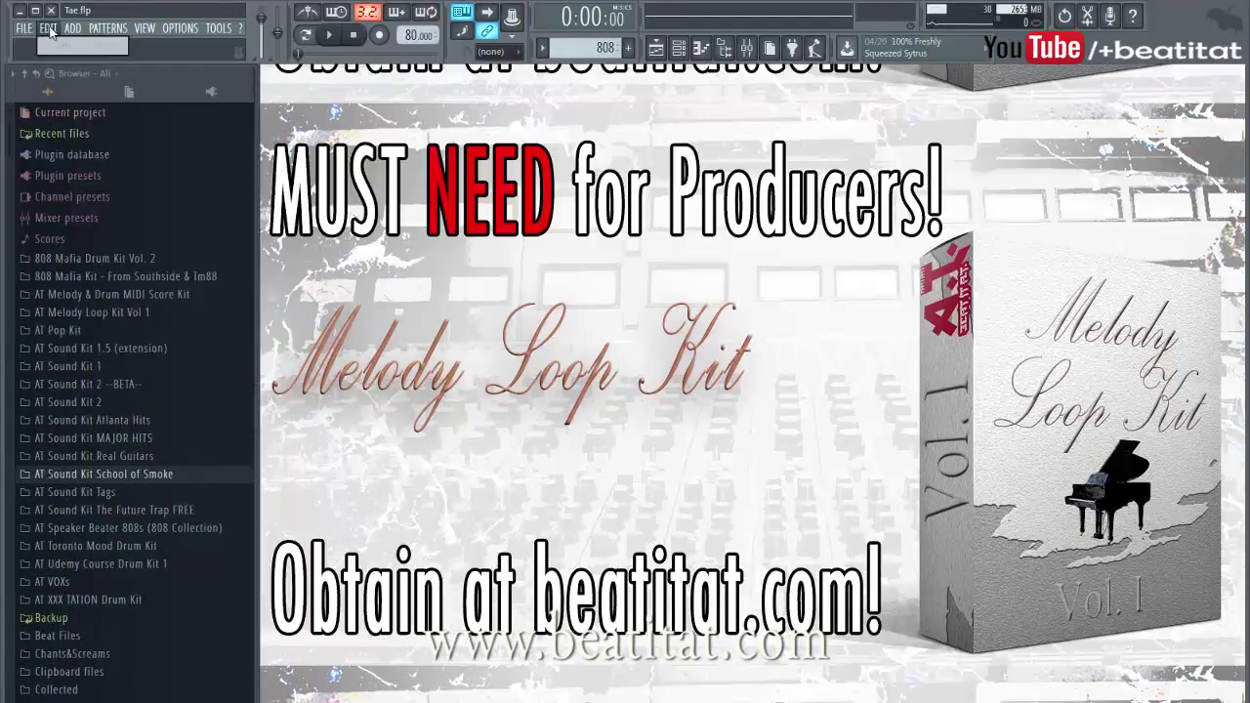
pyautogui.click(72, 29)
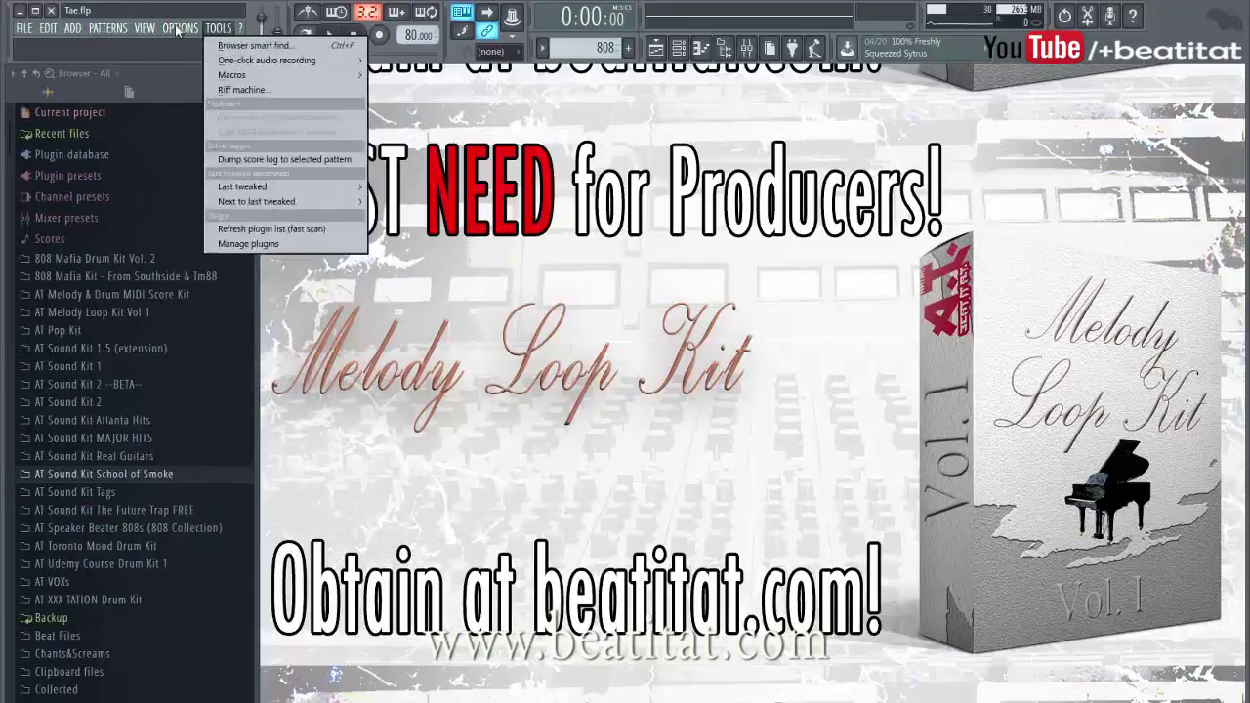
pyautogui.moveTo(19, 29)
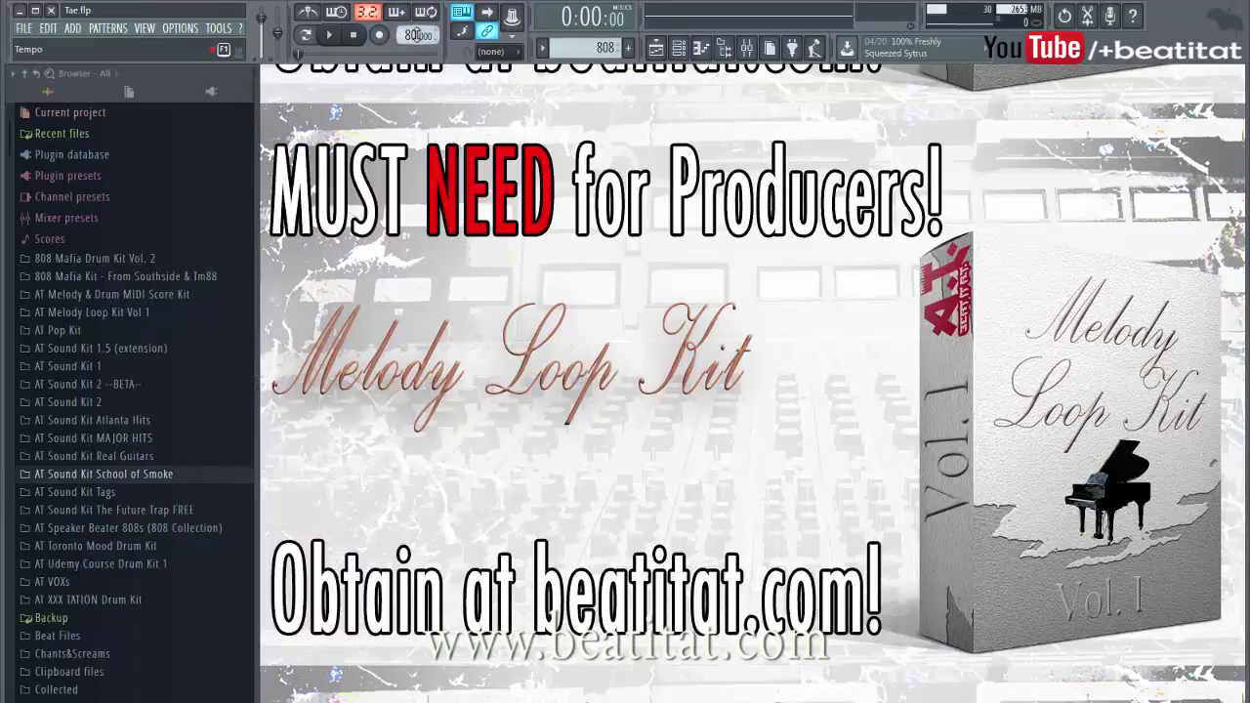
pyautogui.click(656, 48)
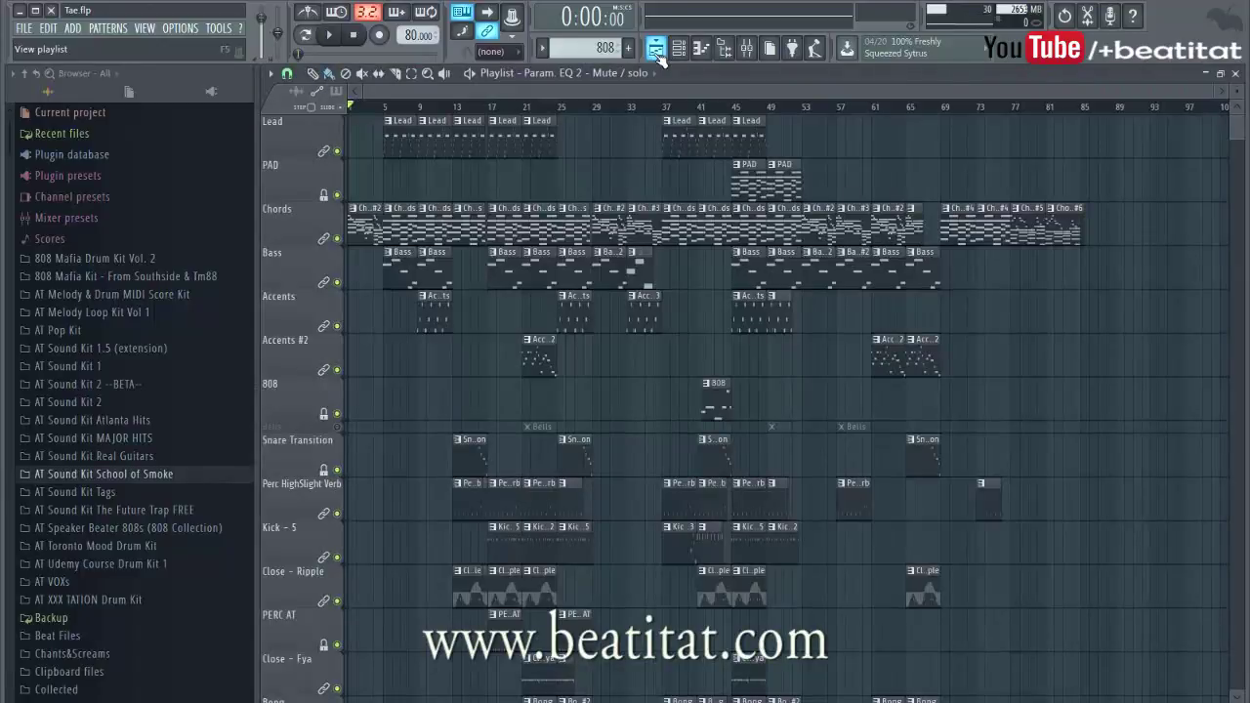
# - Show the channel rack and move it to the playlist's top-left corner
pyautogui.click(679, 48)
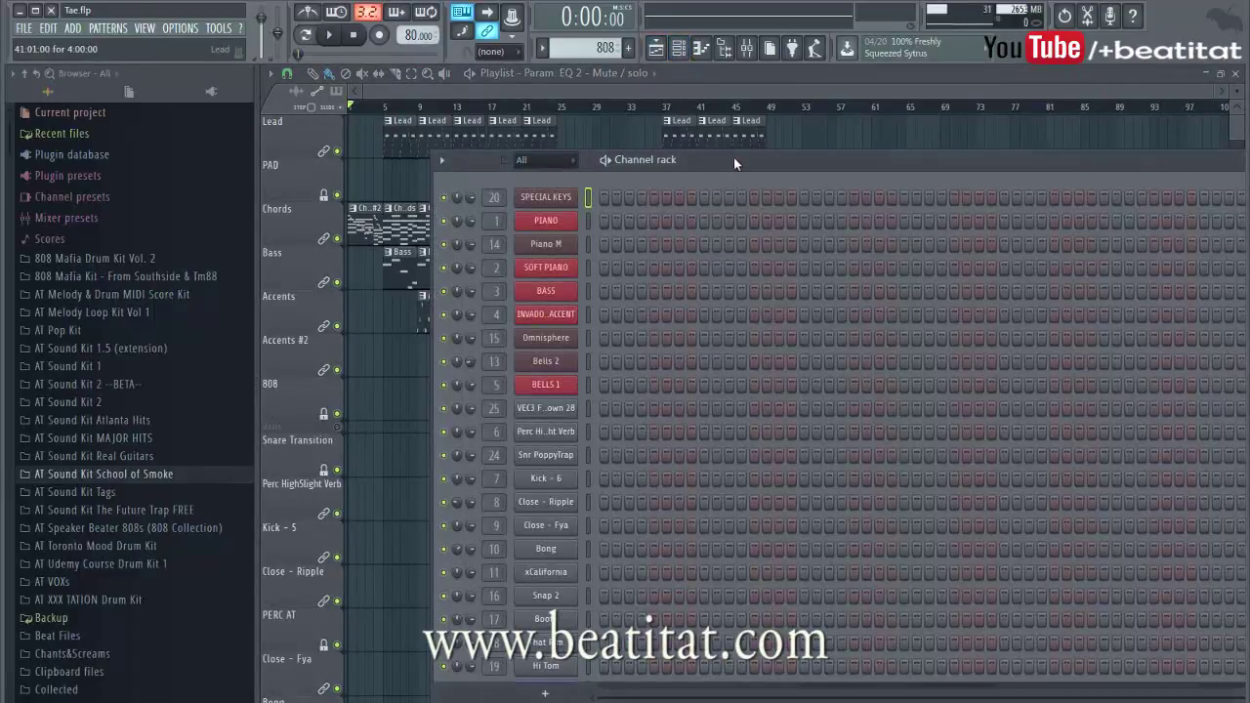
pyautogui.moveTo(733, 157); pyautogui.dragTo(651, 93)
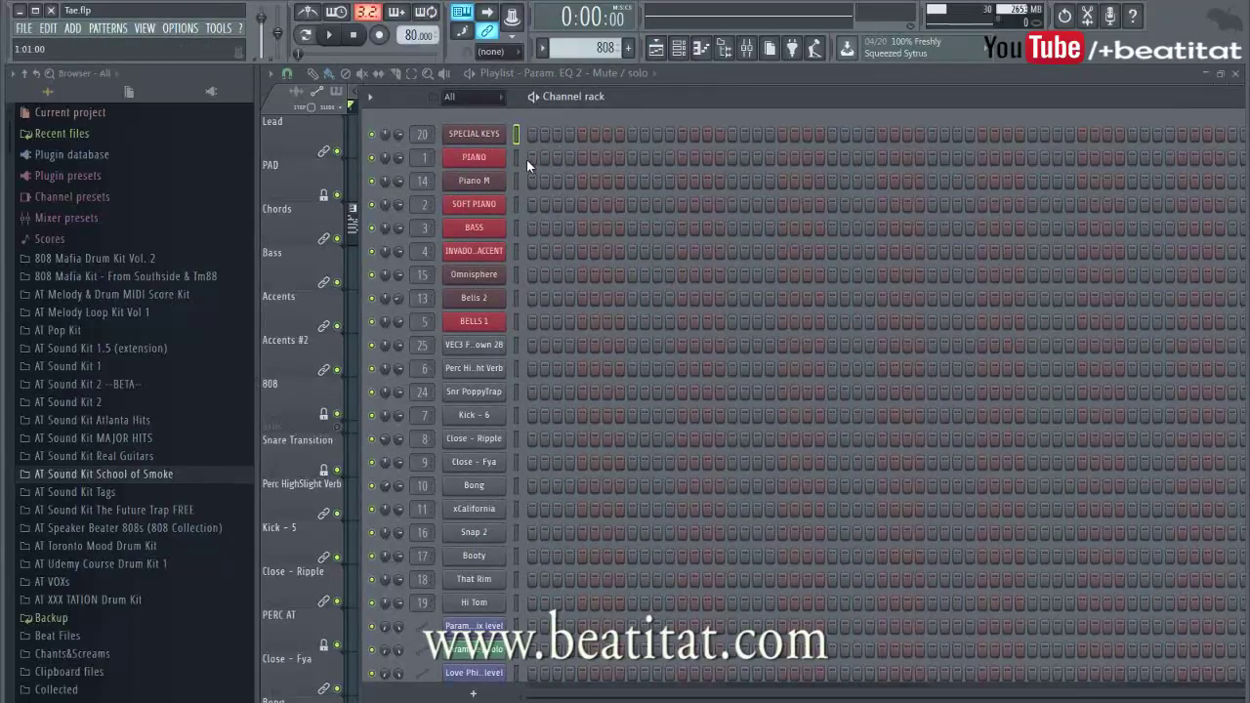
pyautogui.click(705, 75)
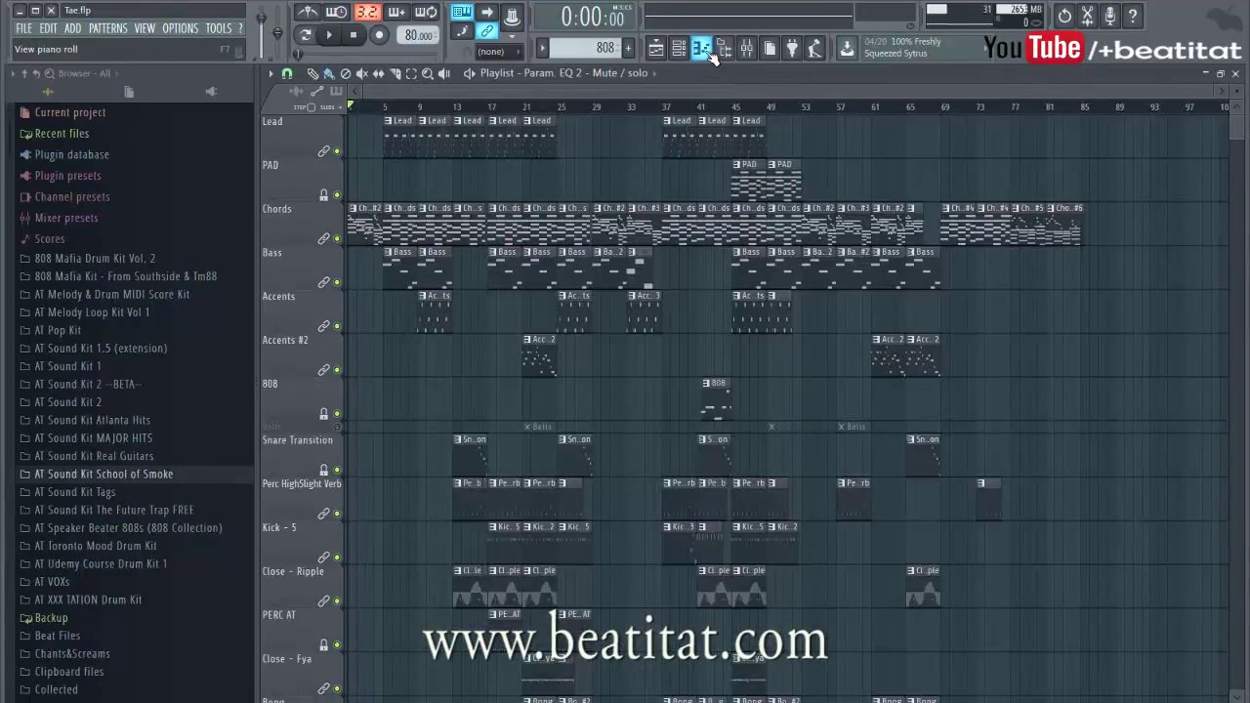
# - Preview the SPECIAL KEYS notes in the piano roll zoomed out, close it, and reopen the channel rack
pyautogui.click(701, 47)
pyautogui.moveTo(531, 91); pyautogui.dragTo(1163, 189)
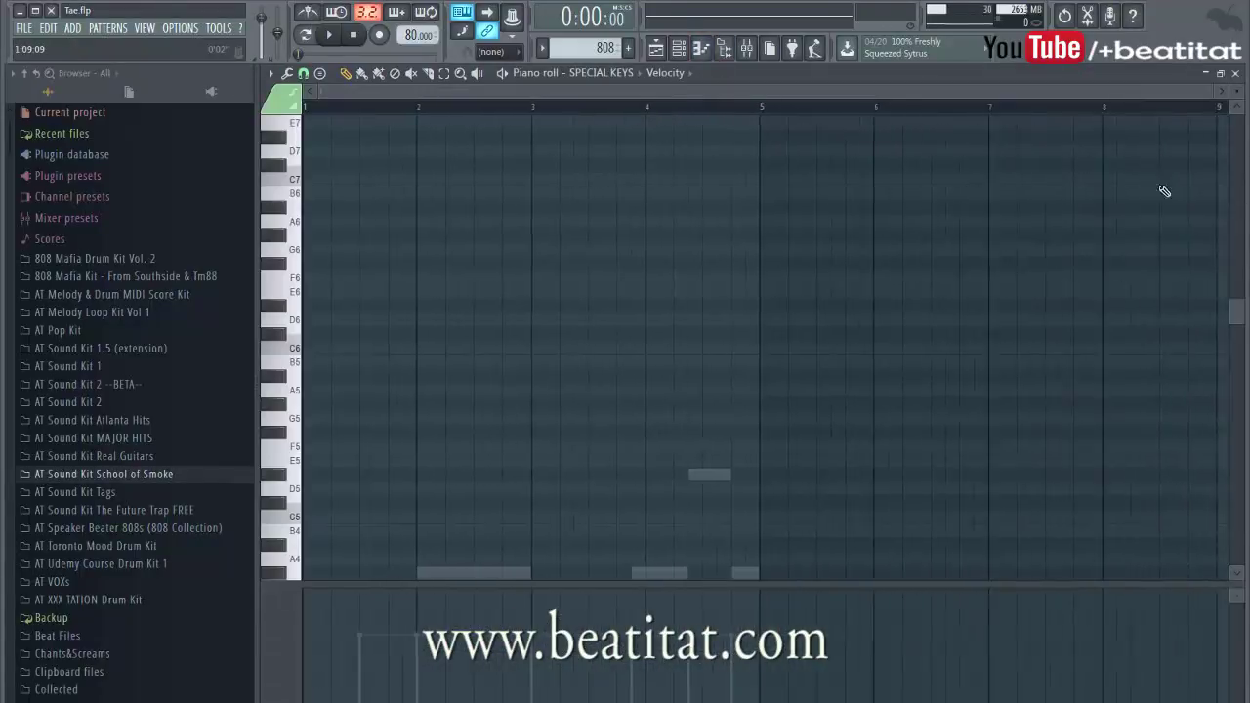
pyautogui.scroll(-6, 795, 326)
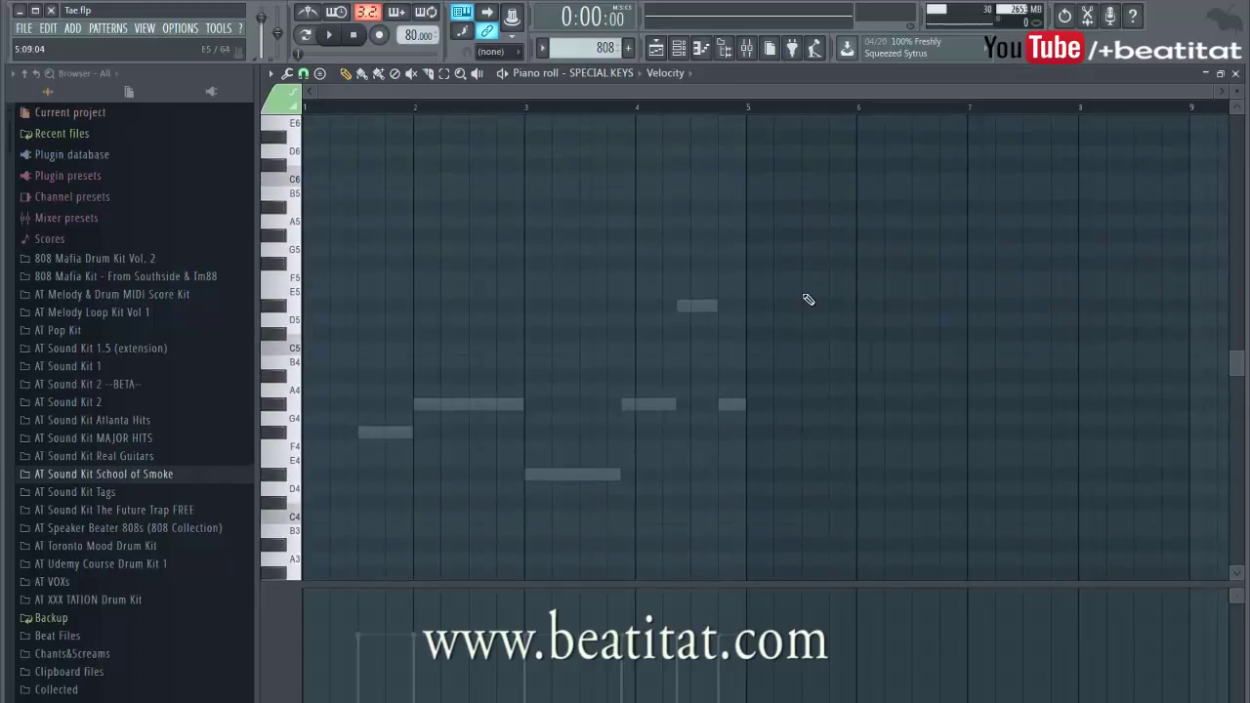
pyautogui.click(1235, 73)
pyautogui.click(679, 48)
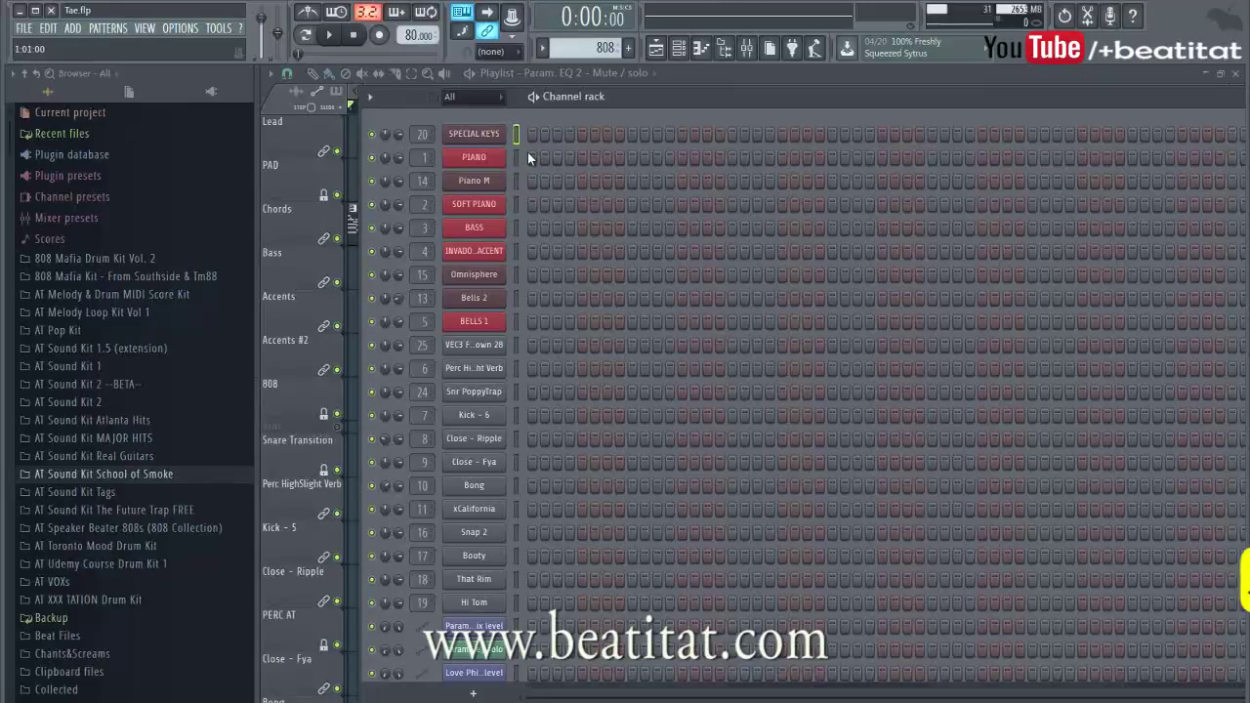
pyautogui.click(474, 133)
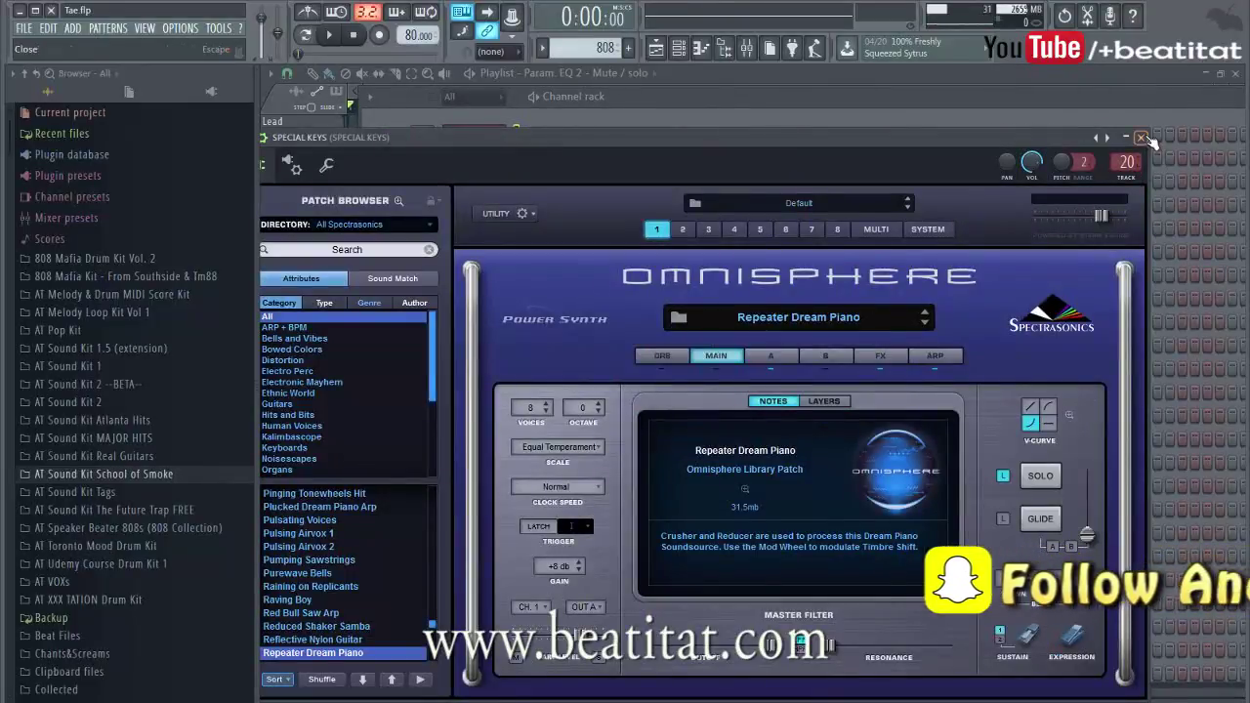
pyautogui.click(1140, 137)
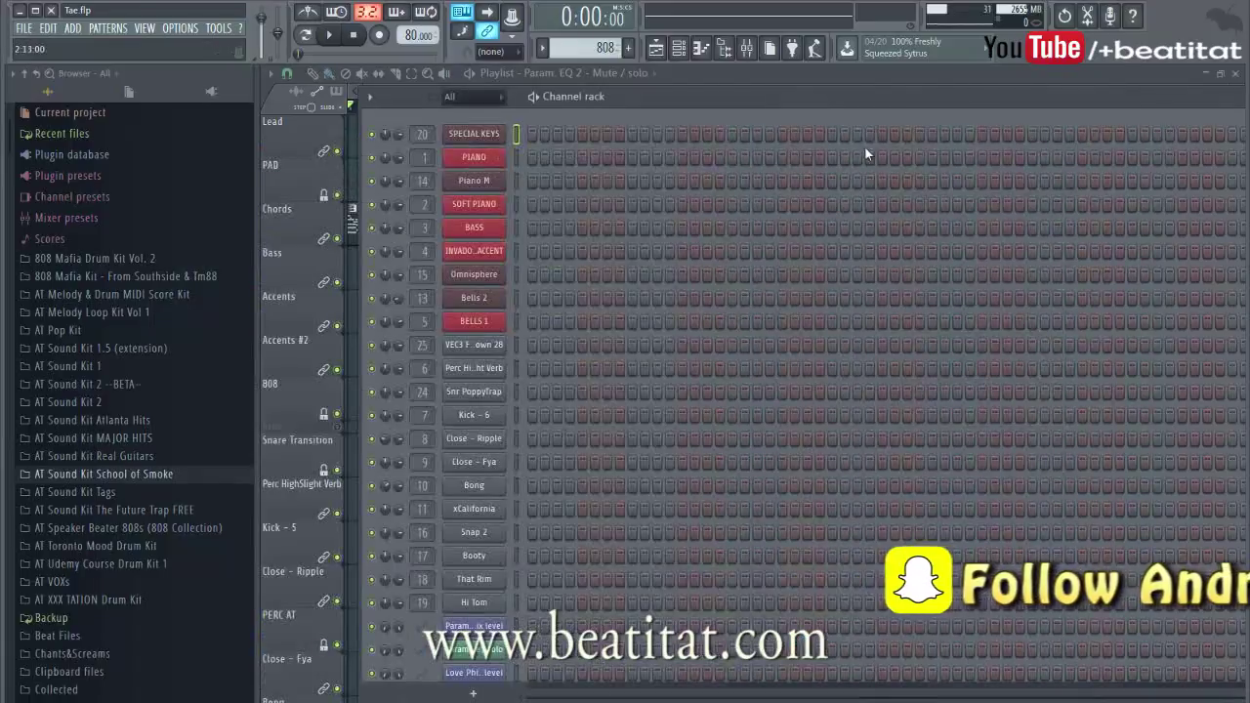
pyautogui.rightClick(509, 134)
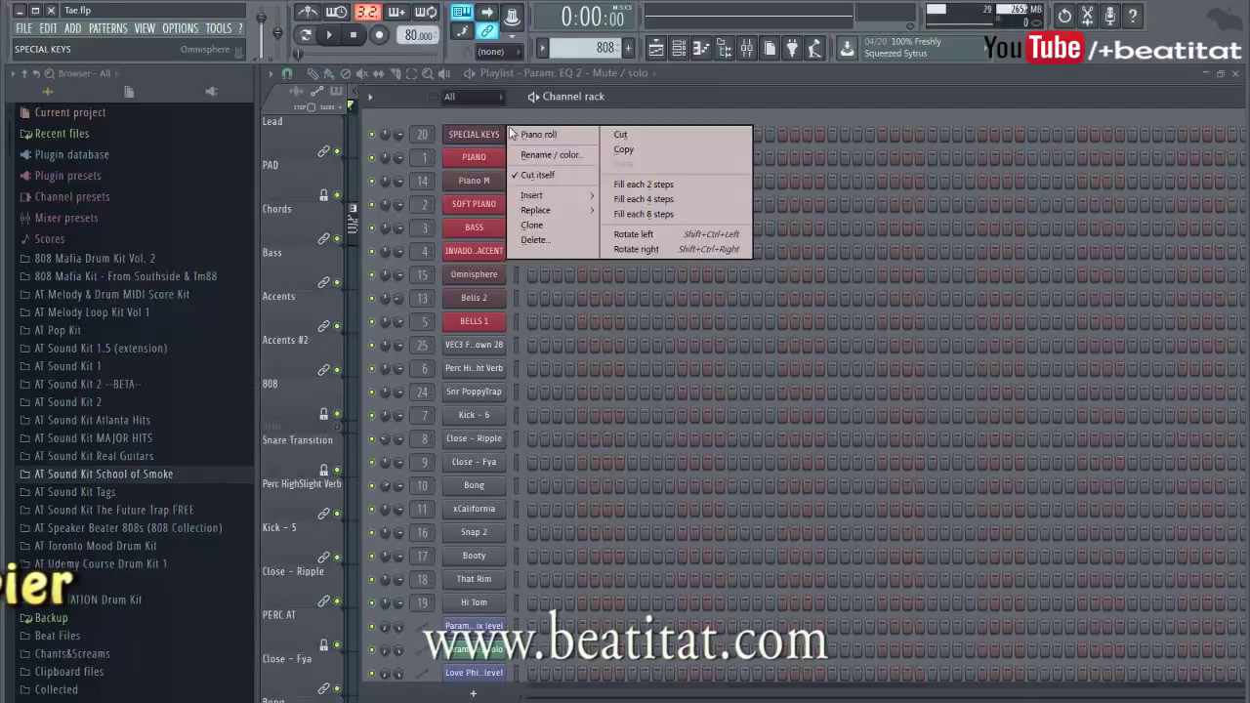
pyautogui.click(527, 135)
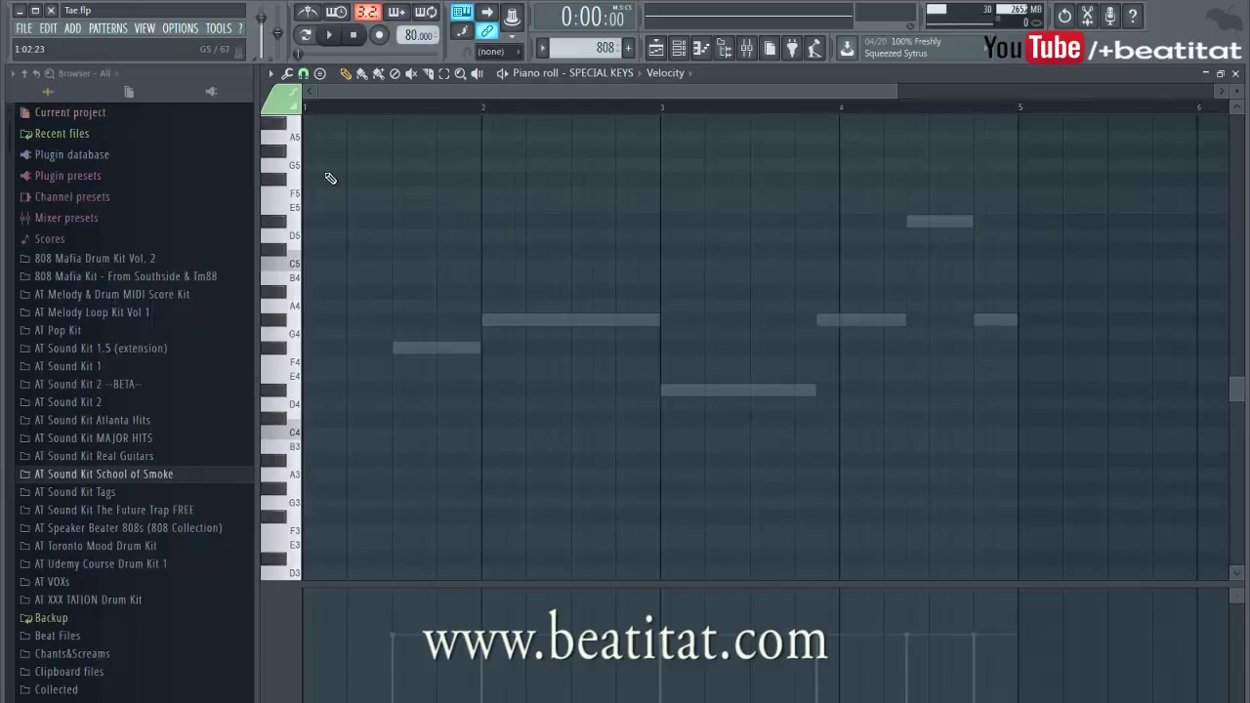
pyautogui.scroll(4, 324, 246)
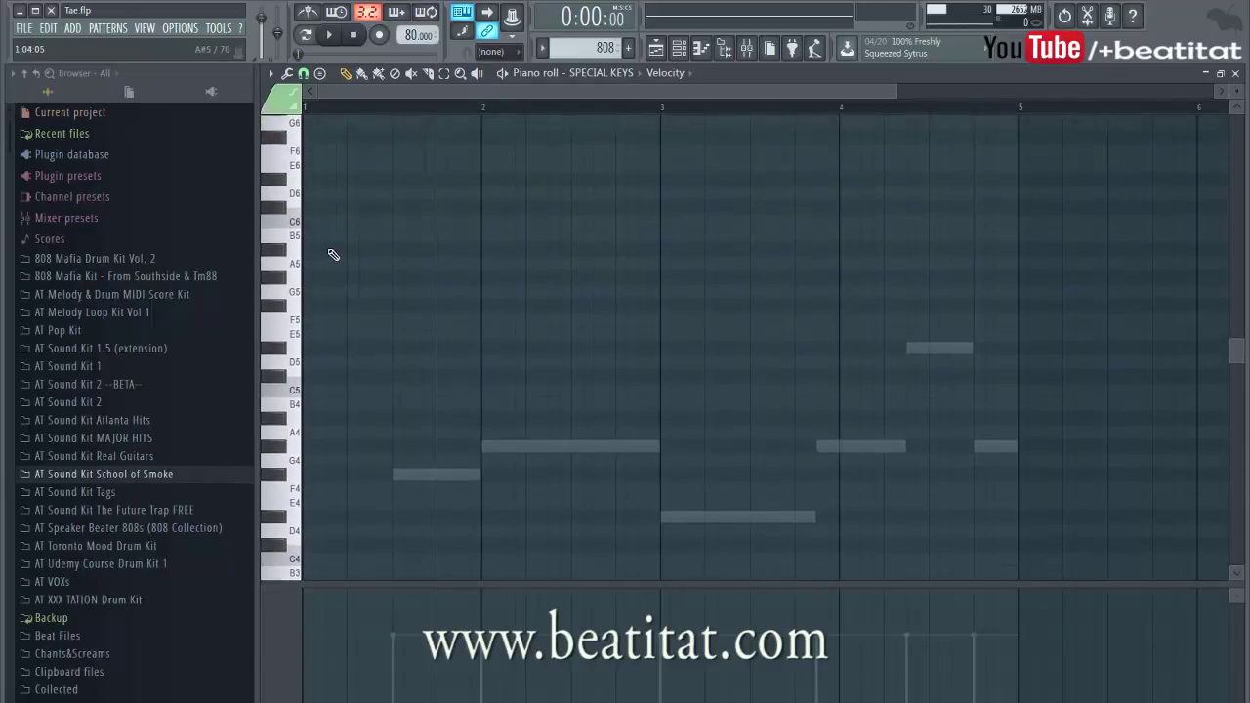
pyautogui.click(400, 474)
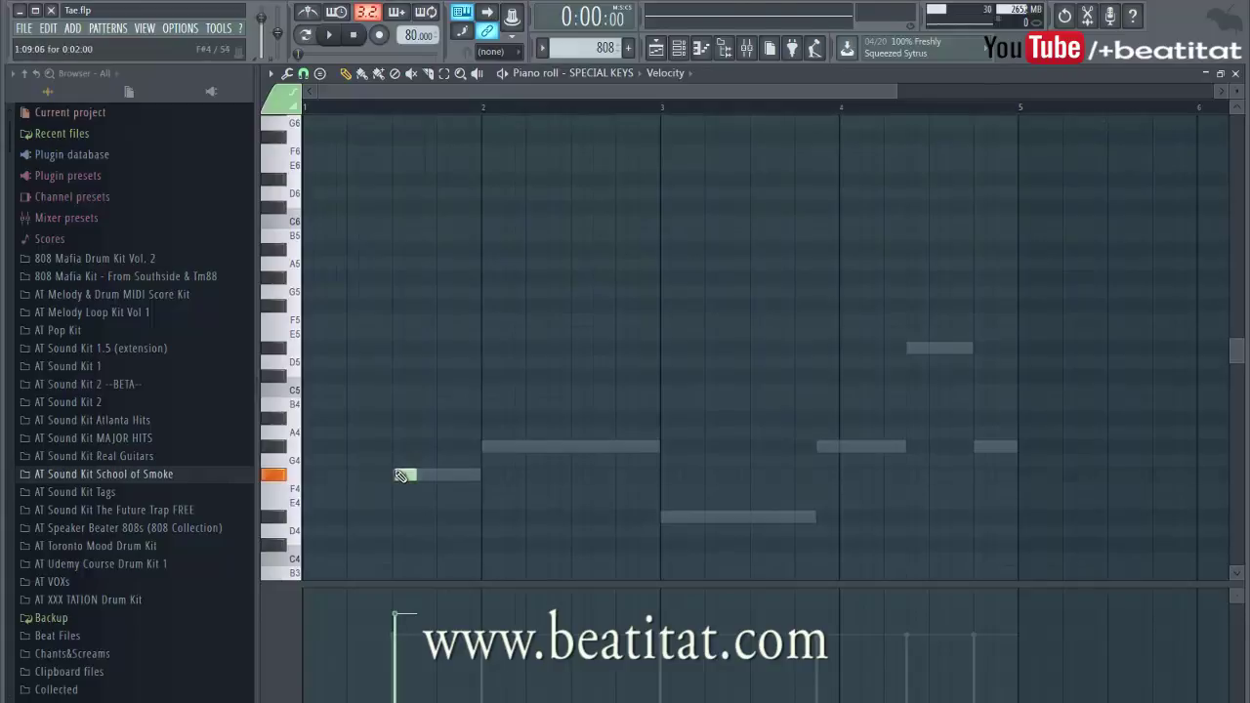
pyautogui.click(484, 446)
pyautogui.click(574, 447)
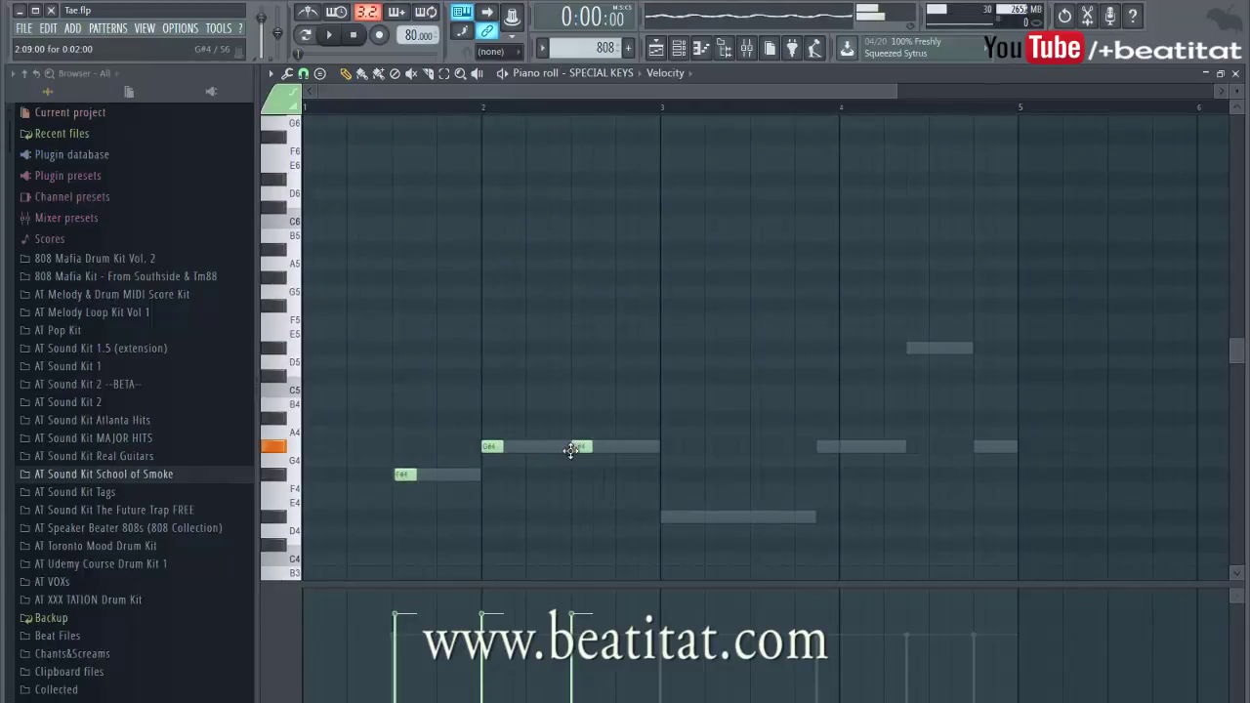
pyautogui.click(683, 517)
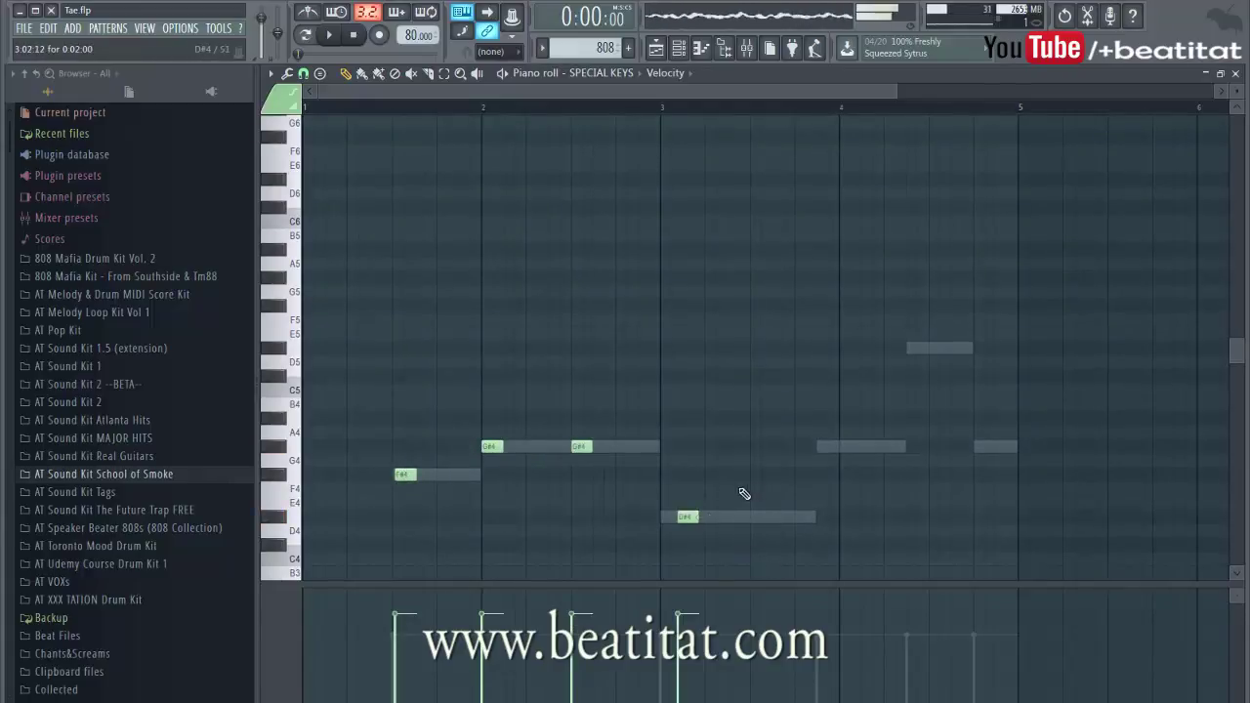
pyautogui.moveTo(823, 461)
pyautogui.mouseDown()
pyautogui.moveTo(690, 535)
pyautogui.moveTo(593, 472)
pyautogui.moveTo(583, 443)
pyautogui.moveTo(446, 459)
pyautogui.moveTo(497, 464)
pyautogui.moveTo(377, 498)
pyautogui.moveTo(419, 462)
pyautogui.mouseUp()
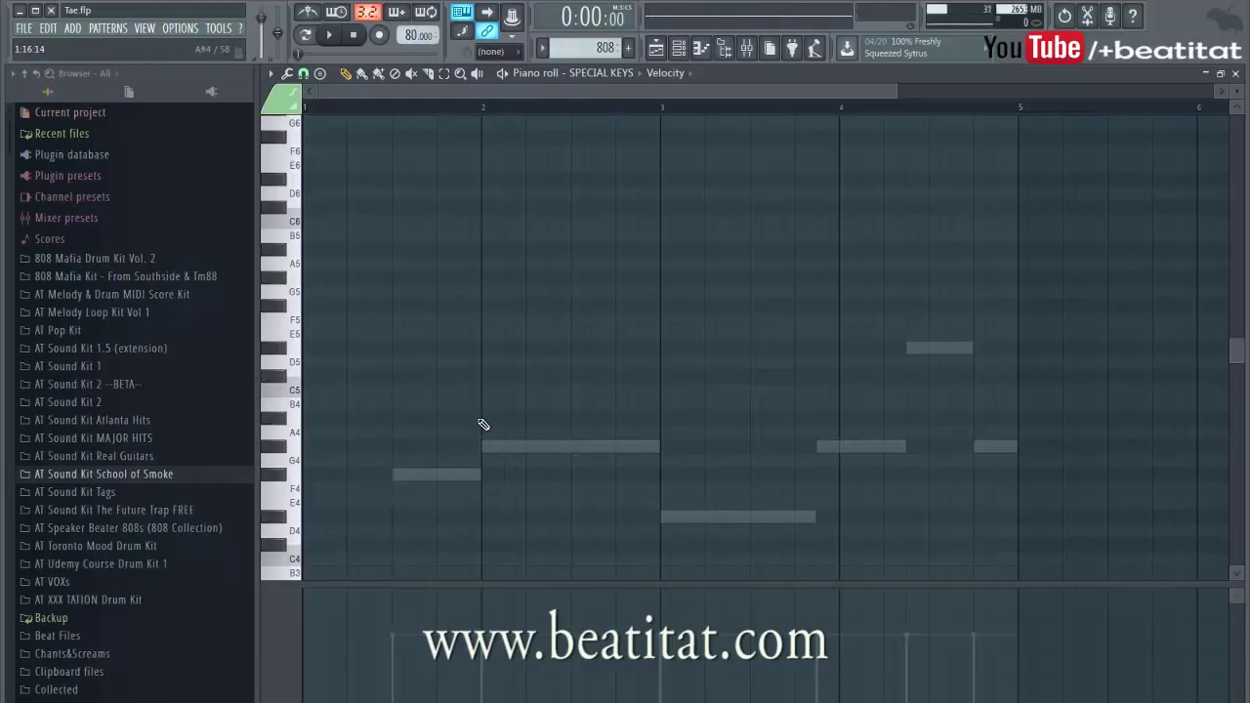
pyautogui.press('F7')
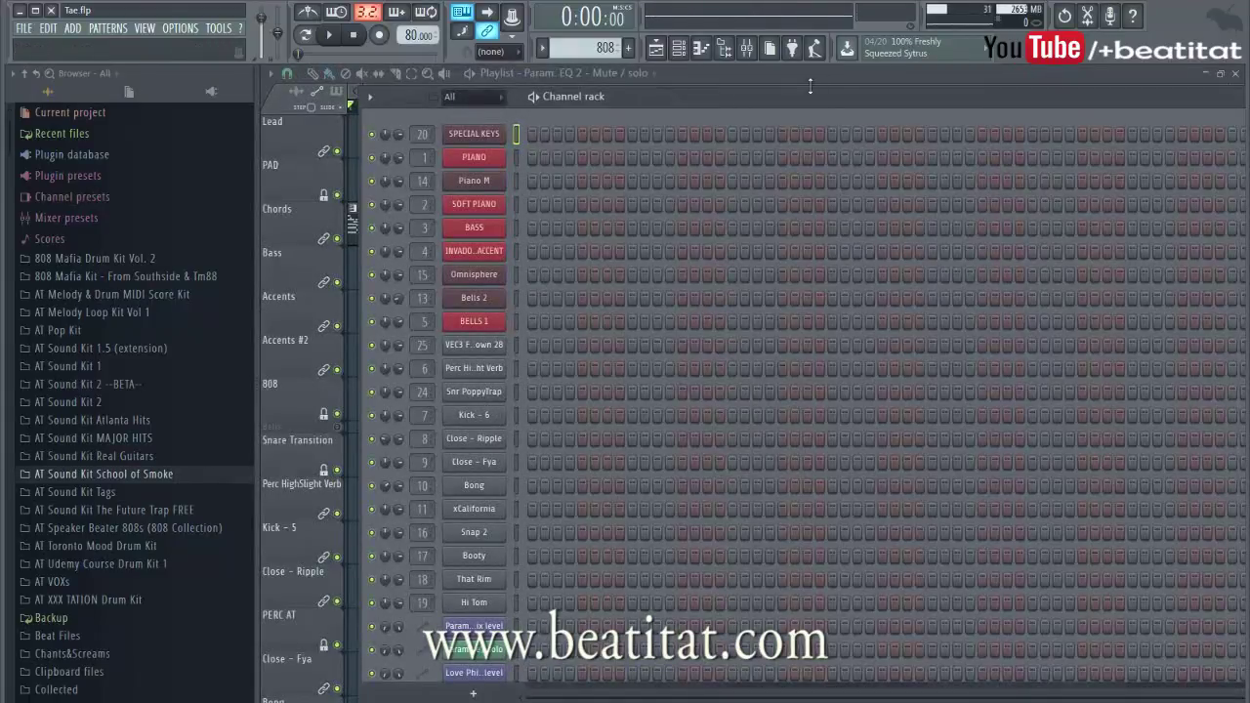
# - Bring the arranged playlist forward and show the channel rack over it
pyautogui.click(819, 74)
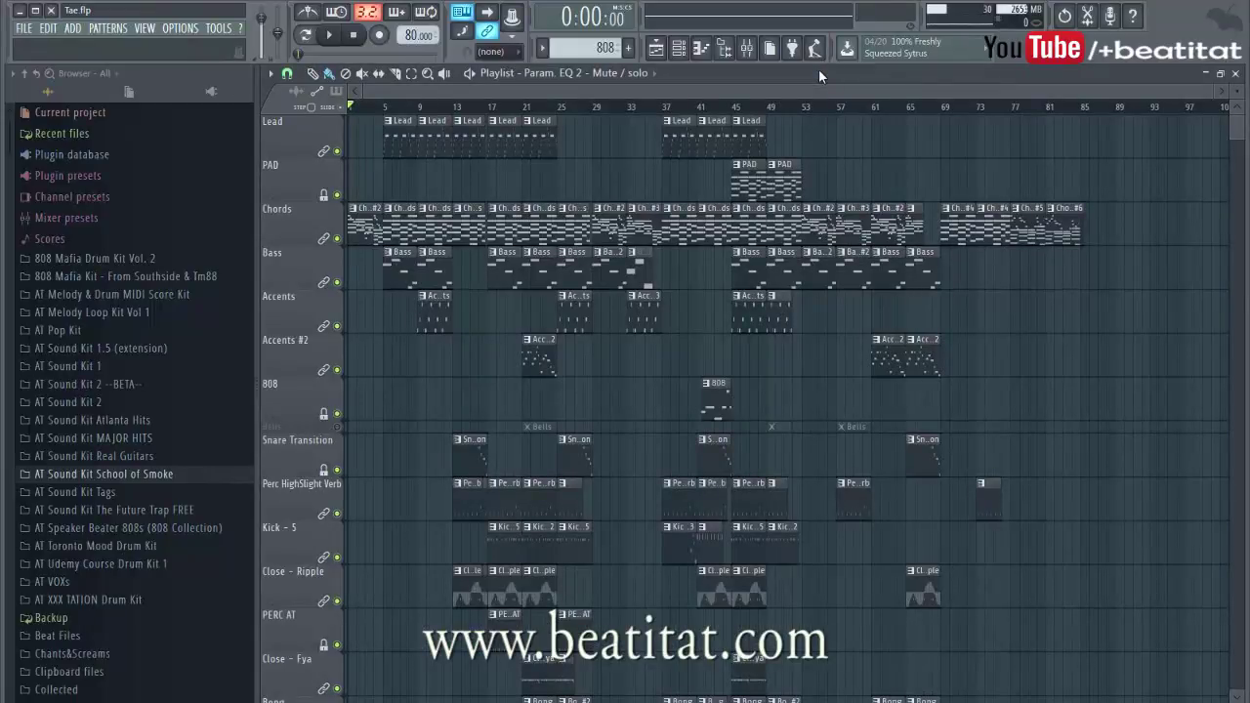
pyautogui.click(688, 55)
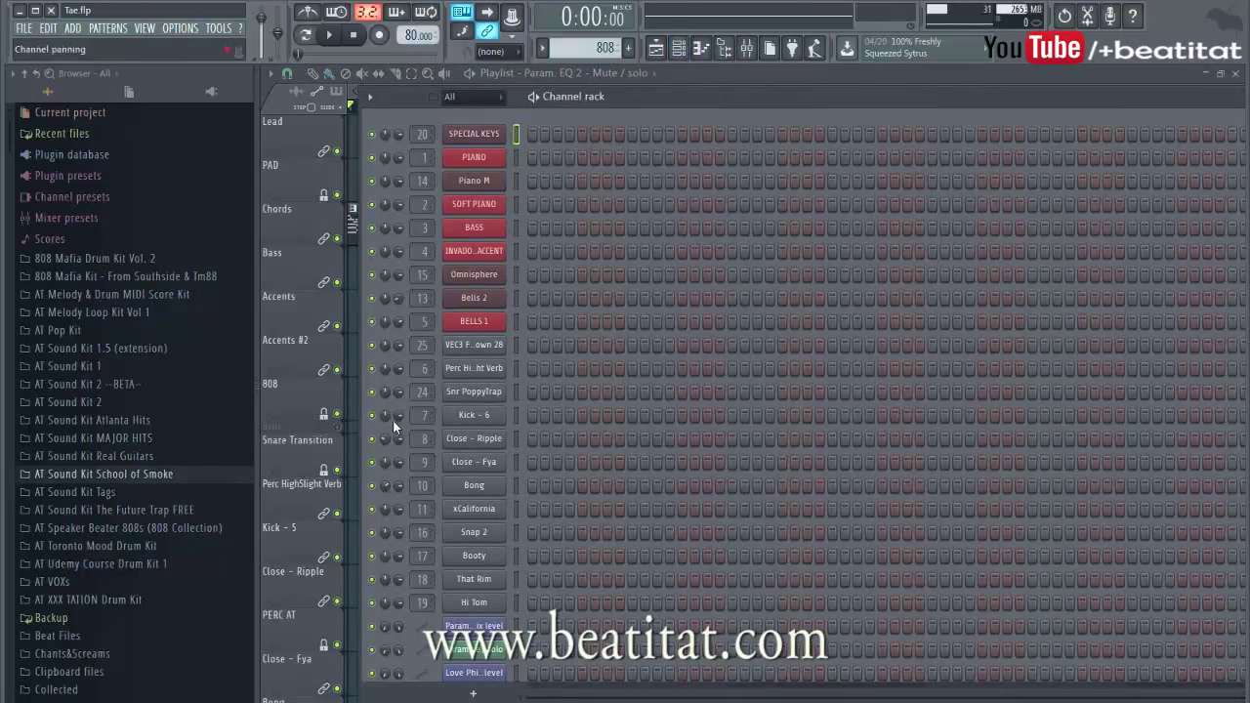
pyautogui.scroll(-5, 478, 547)
pyautogui.scroll(5, 488, 624)
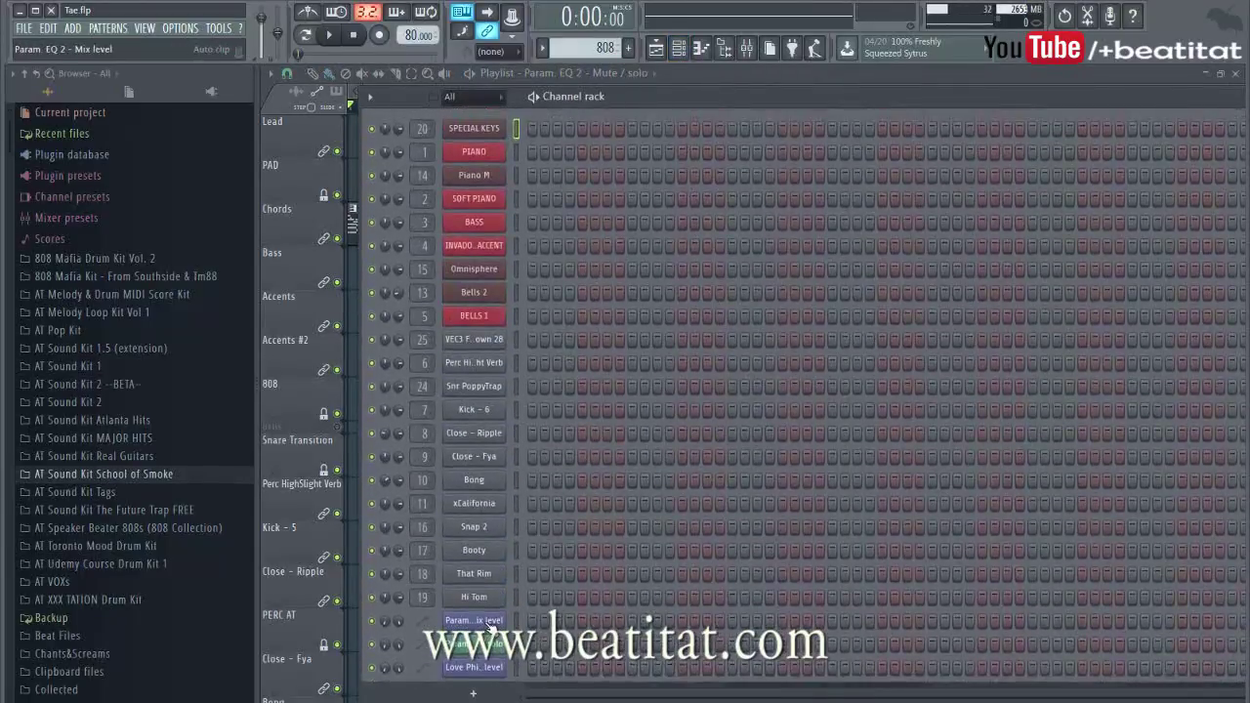
# - Filter the channel rack to the Audio group, then switch the filter to Unsorted
pyautogui.click(471, 96)
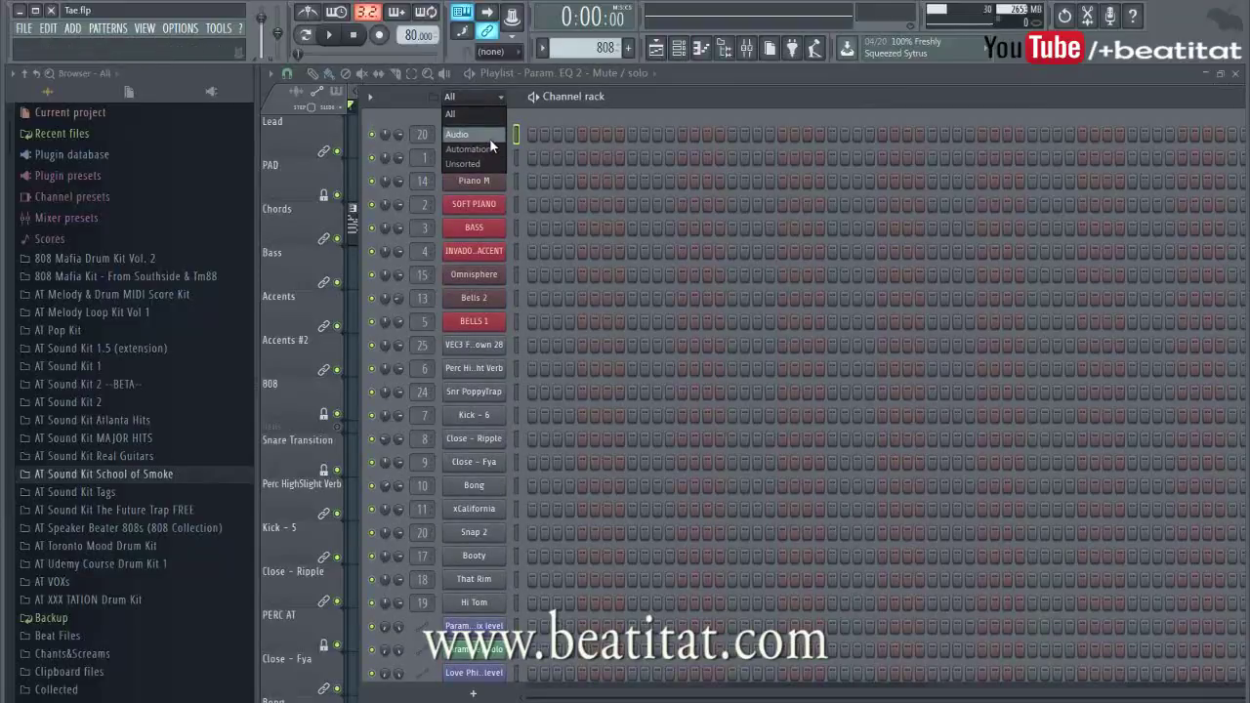
pyautogui.click(459, 133)
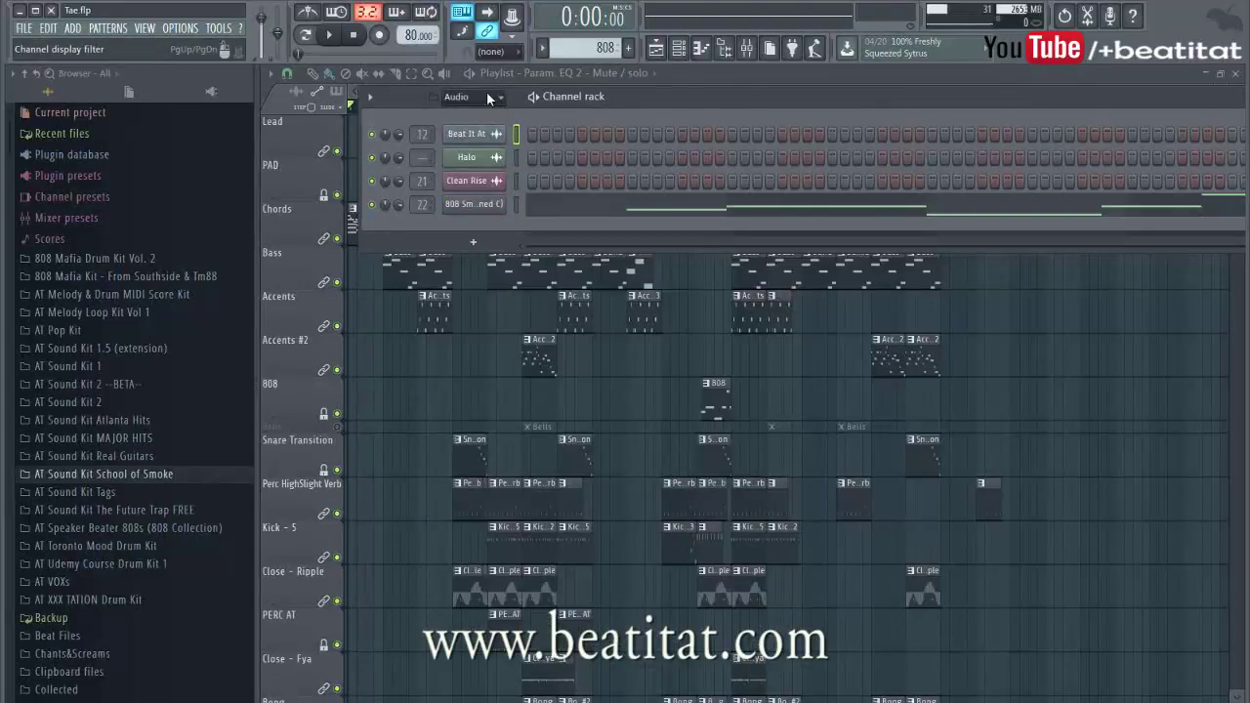
pyautogui.click(485, 94)
pyautogui.click(476, 164)
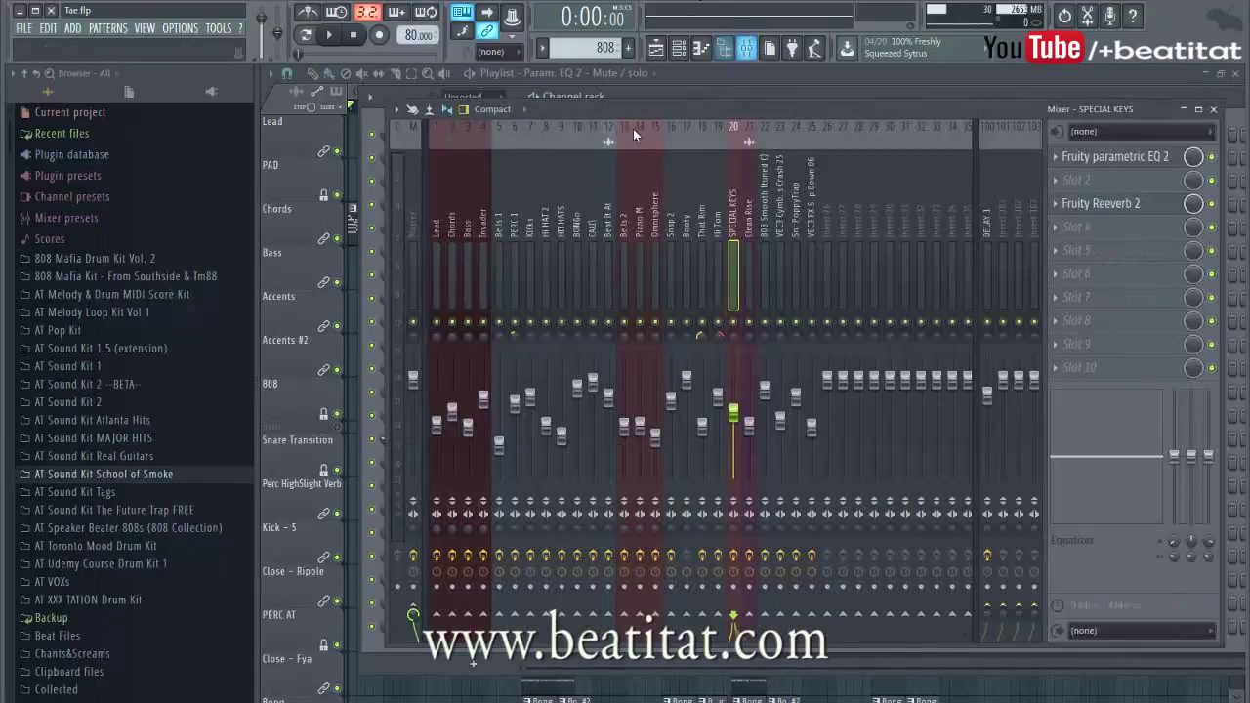
# - Show the mixer, select the Clean Rise insert 21, and move the mixer away from the rack
pyautogui.click(746, 48)
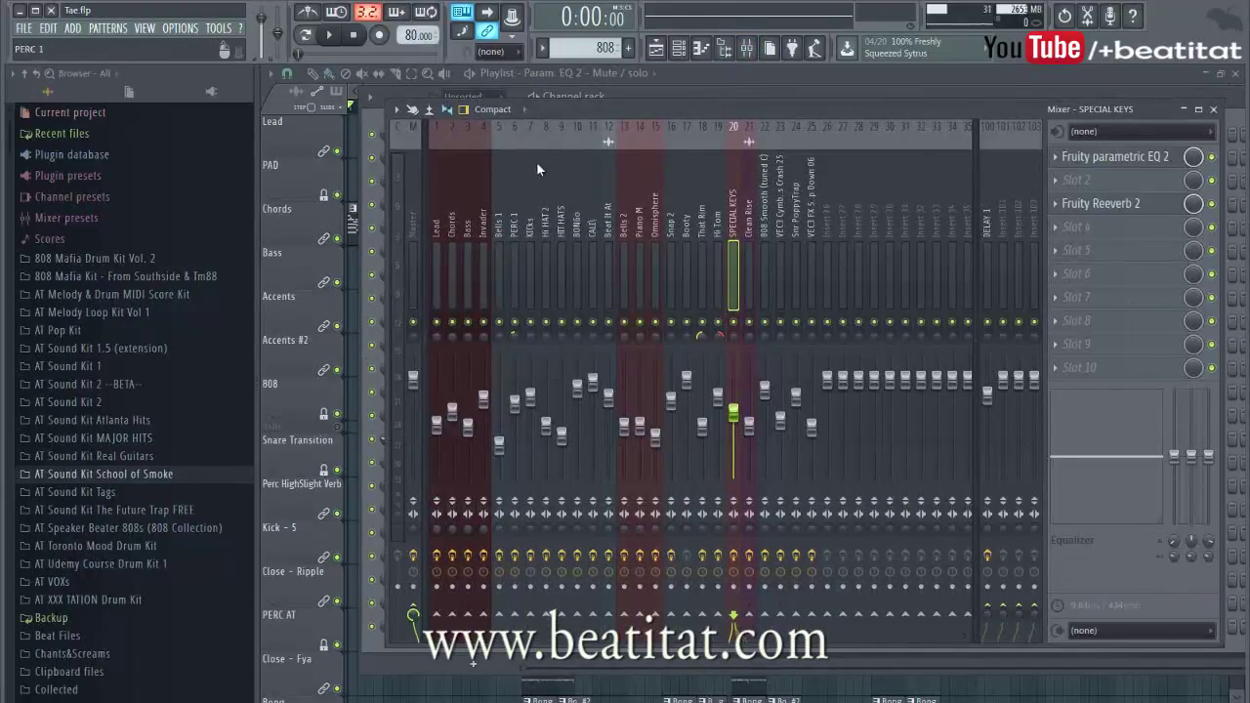
pyautogui.click(759, 217)
pyautogui.moveTo(672, 103); pyautogui.dragTo(806, 116)
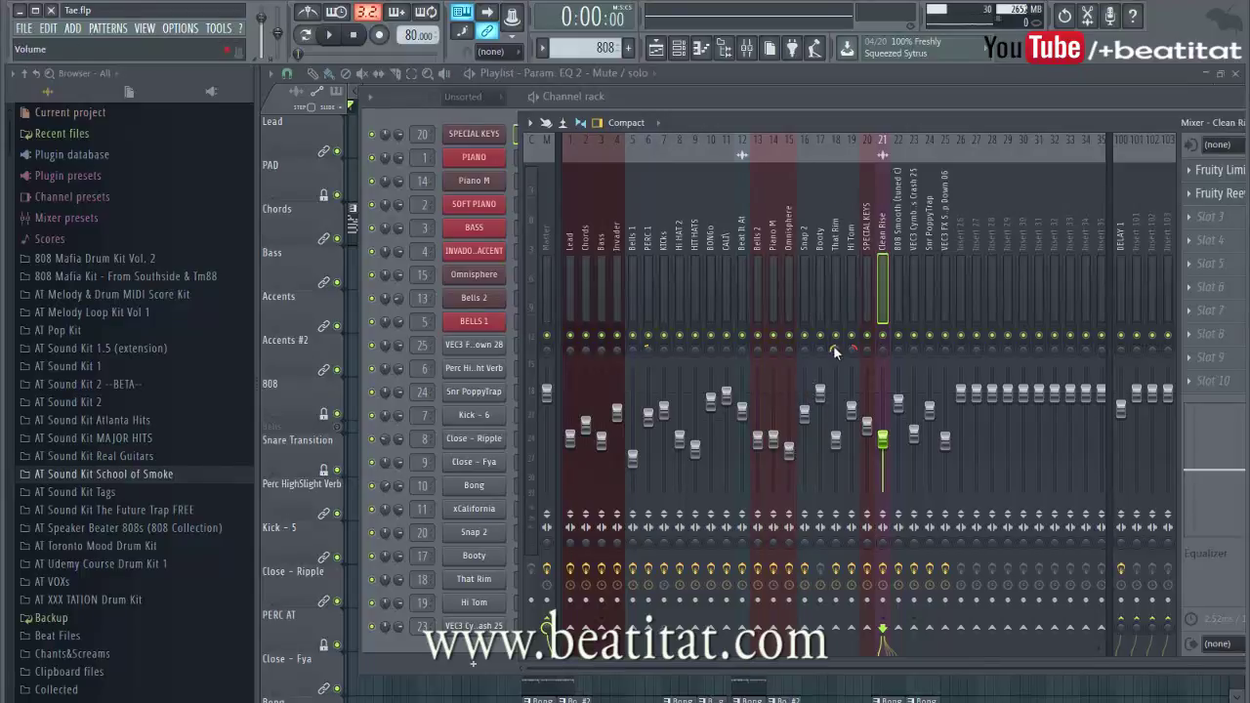
# - Select the VEC3 FX insert 25, move the mixer aside, and bring the channel rack in front
pyautogui.click(945, 244)
pyautogui.moveTo(1012, 121); pyautogui.dragTo(853, 109)
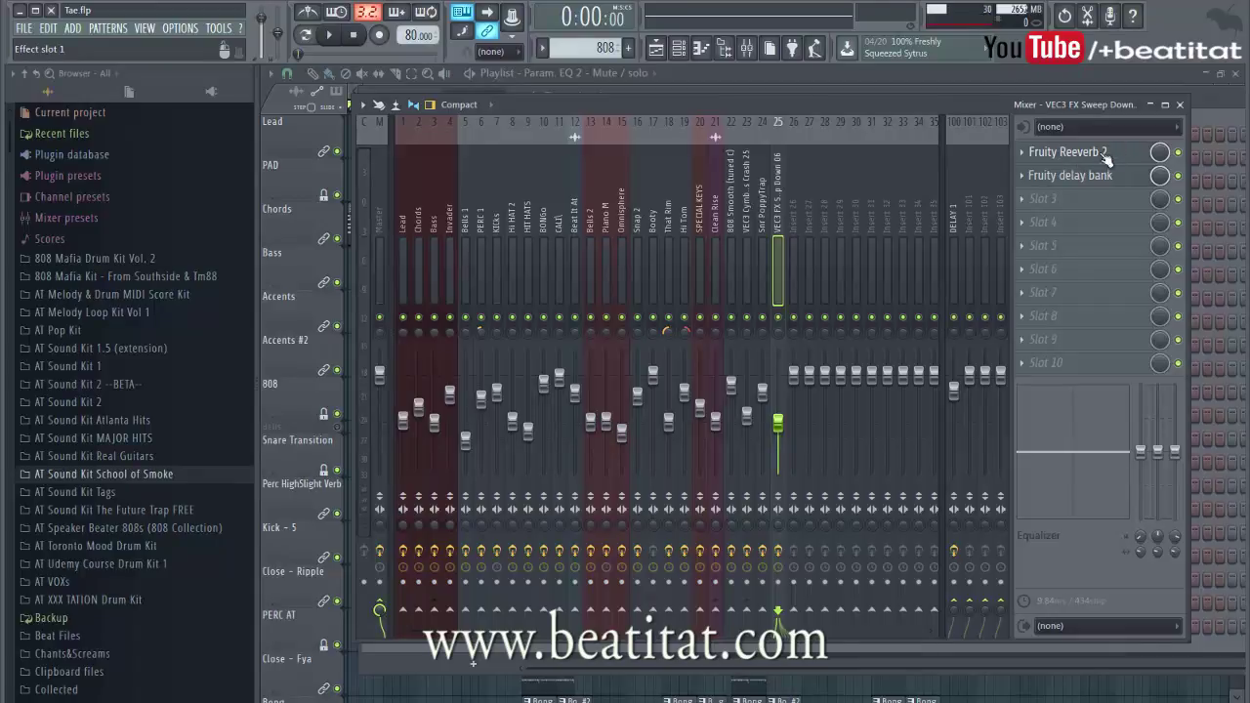
pyautogui.moveTo(879, 102); pyautogui.dragTo(1071, 188)
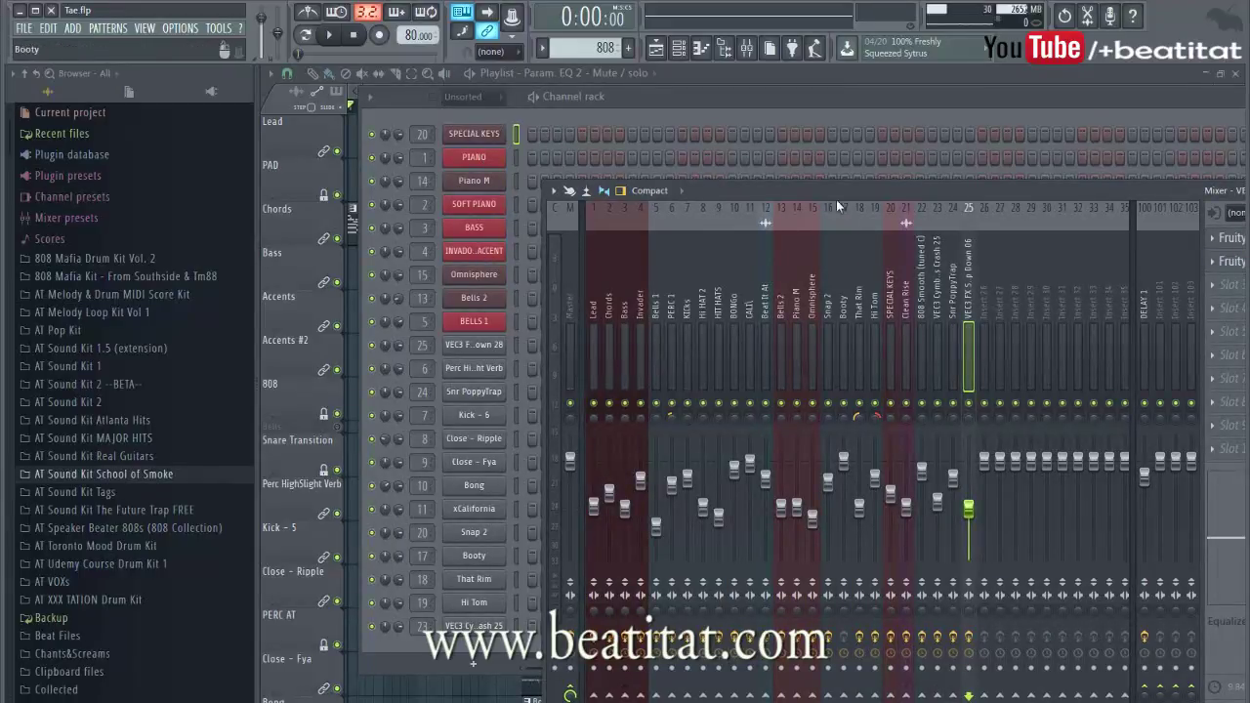
pyautogui.moveTo(844, 101); pyautogui.dragTo(770, 100)
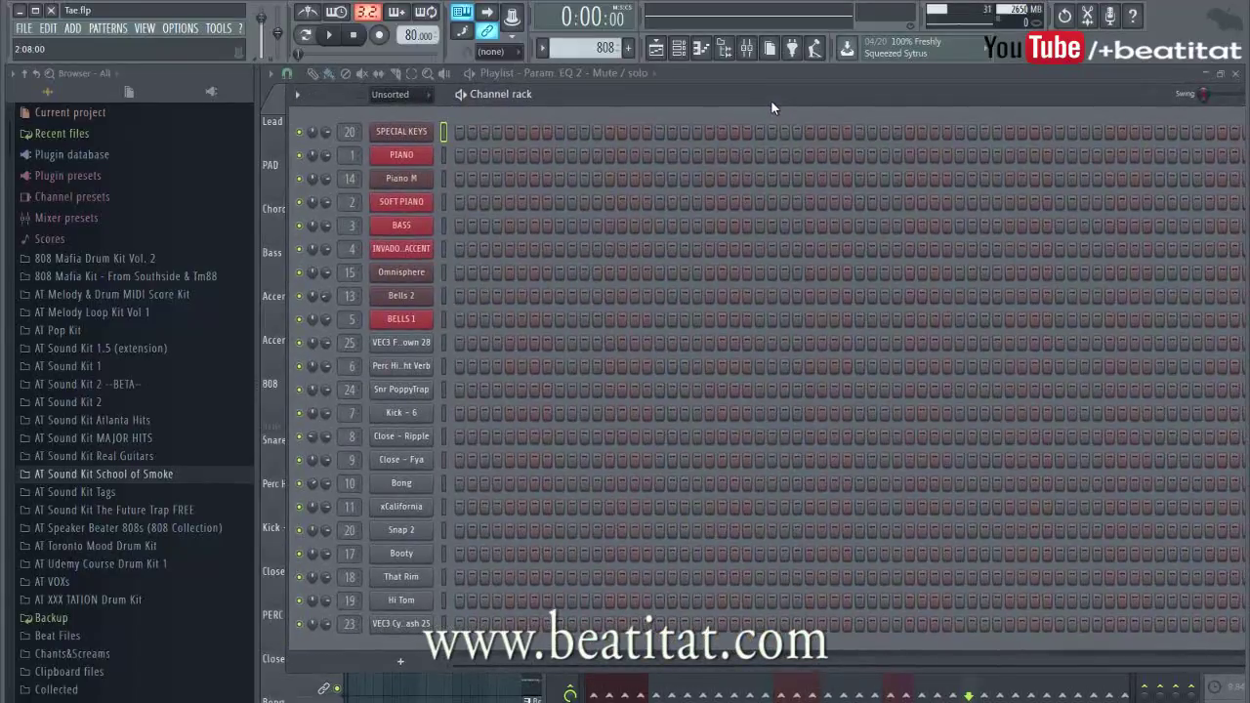
# - Switch the channel rack filter from Unsorted to All and nudge the rack slightly left
pyautogui.click(395, 94)
pyautogui.click(407, 113)
pyautogui.moveTo(589, 92); pyautogui.dragTo(583, 90)
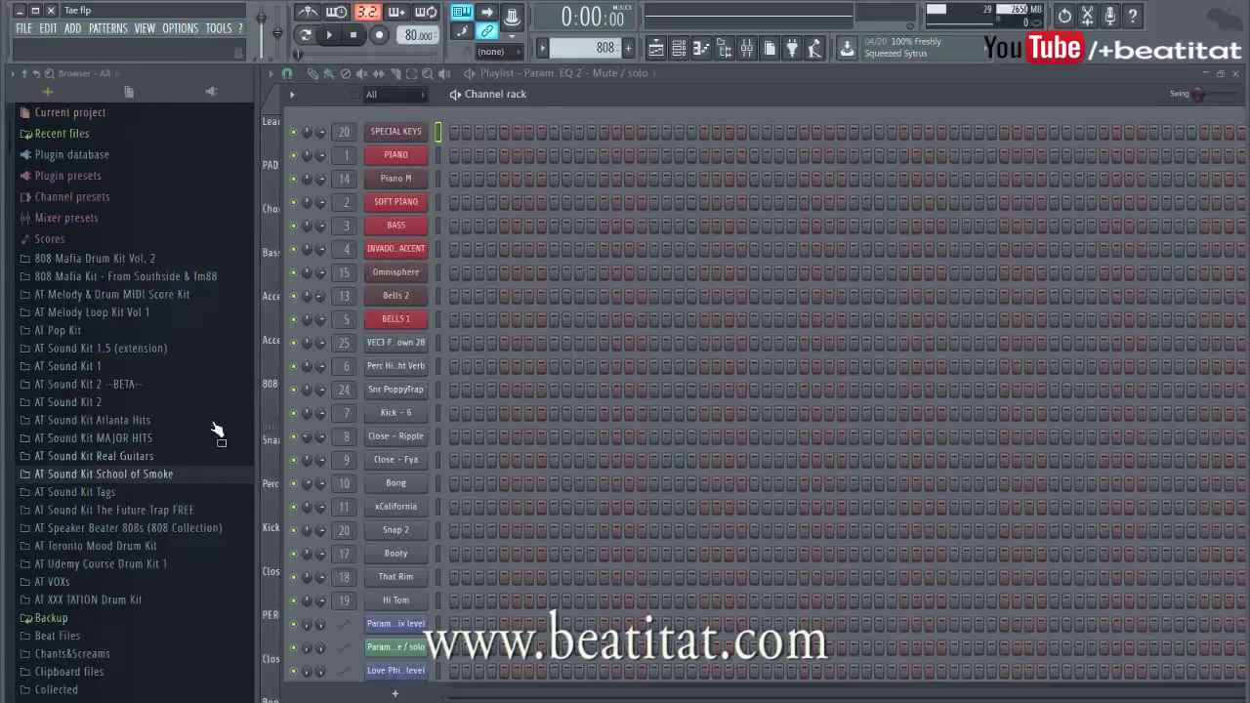
pyautogui.scroll(-5, 390, 390)
pyautogui.scroll(5, 382, 380)
pyautogui.click(746, 47)
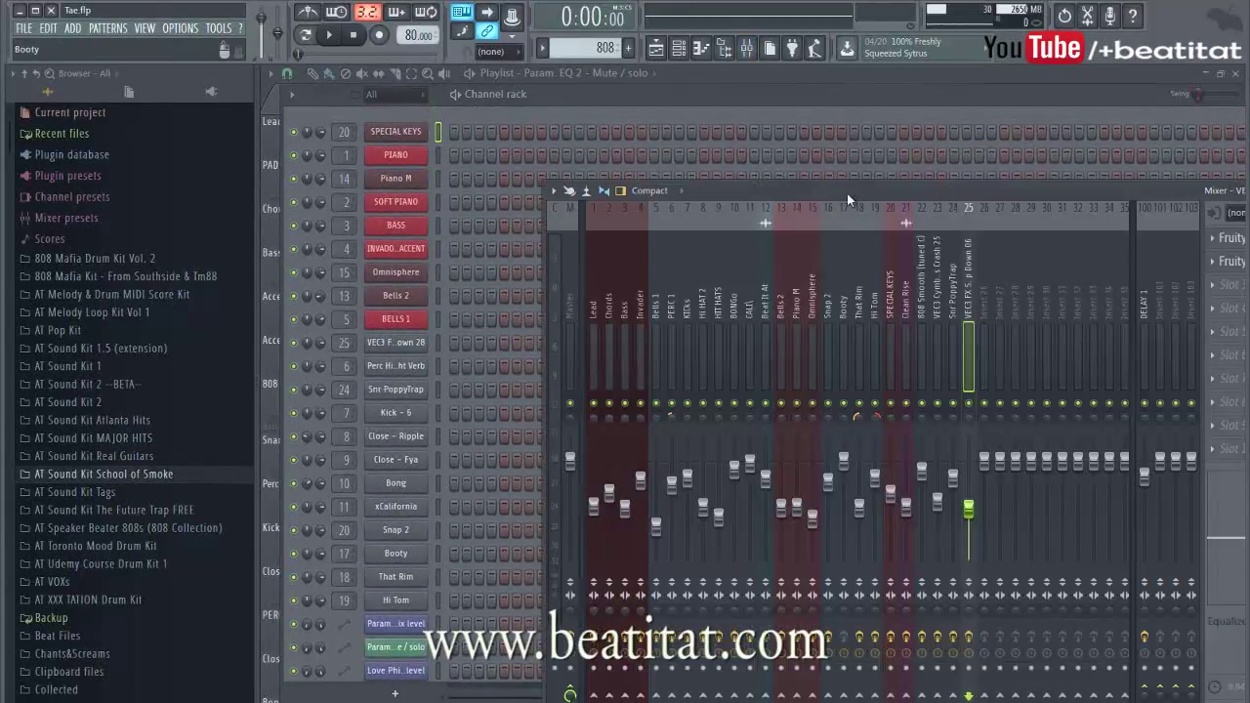
pyautogui.moveTo(797, 174); pyautogui.dragTo(711, 154)
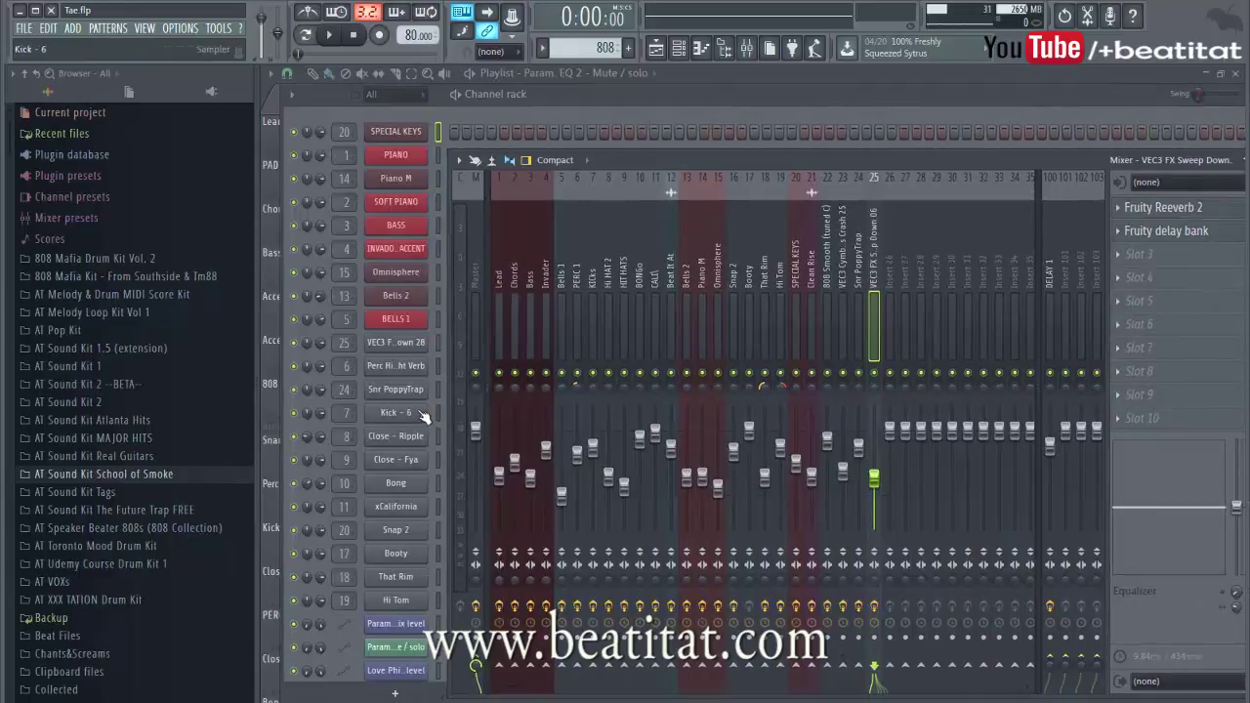
pyautogui.click(500, 317)
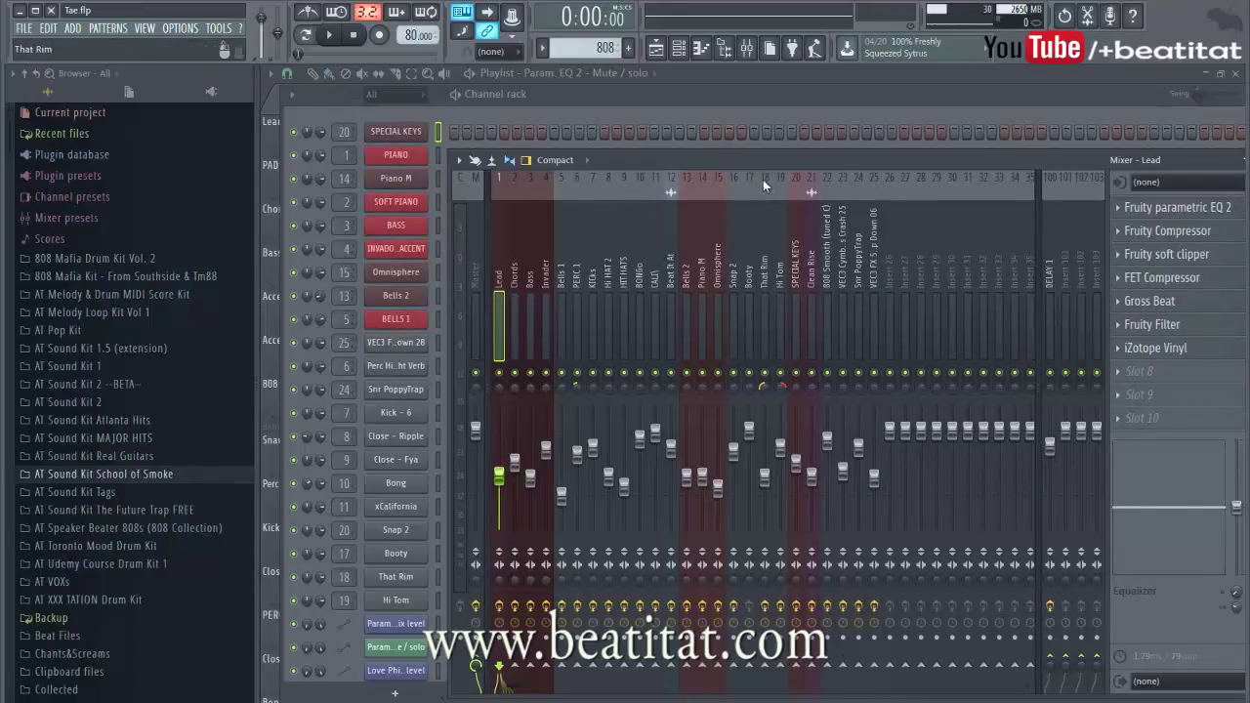
pyautogui.click(869, 180)
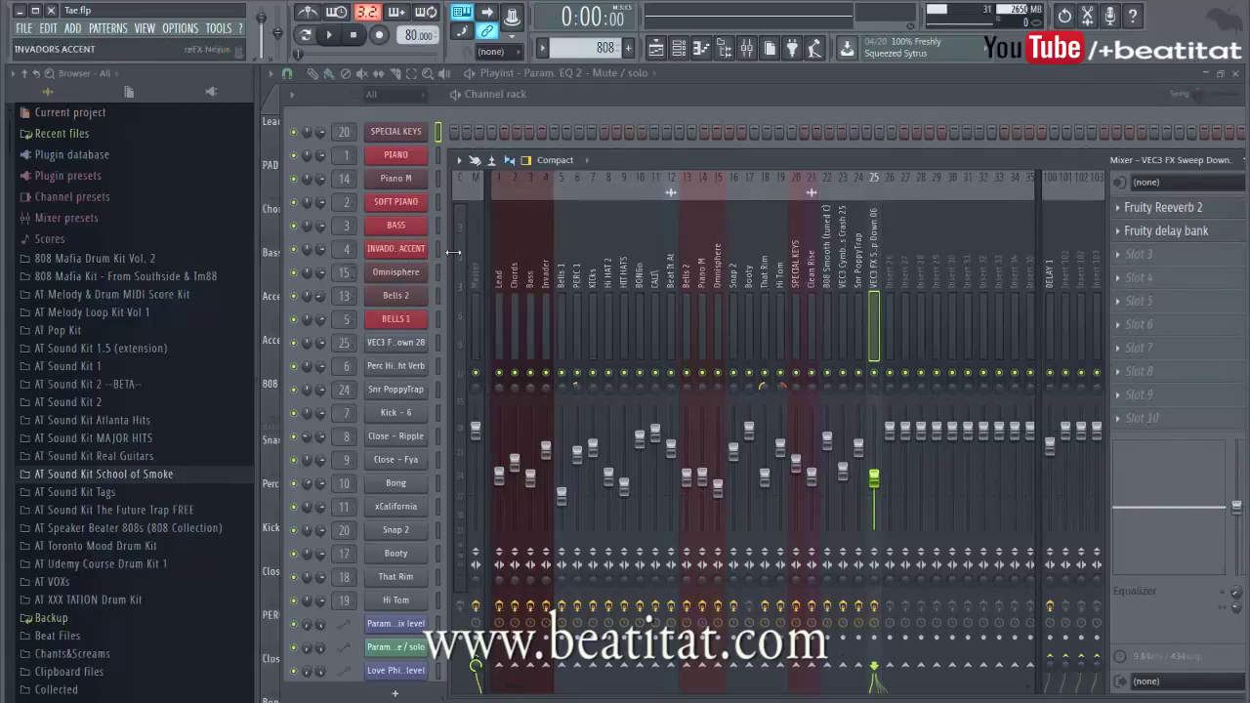
pyautogui.click(717, 254)
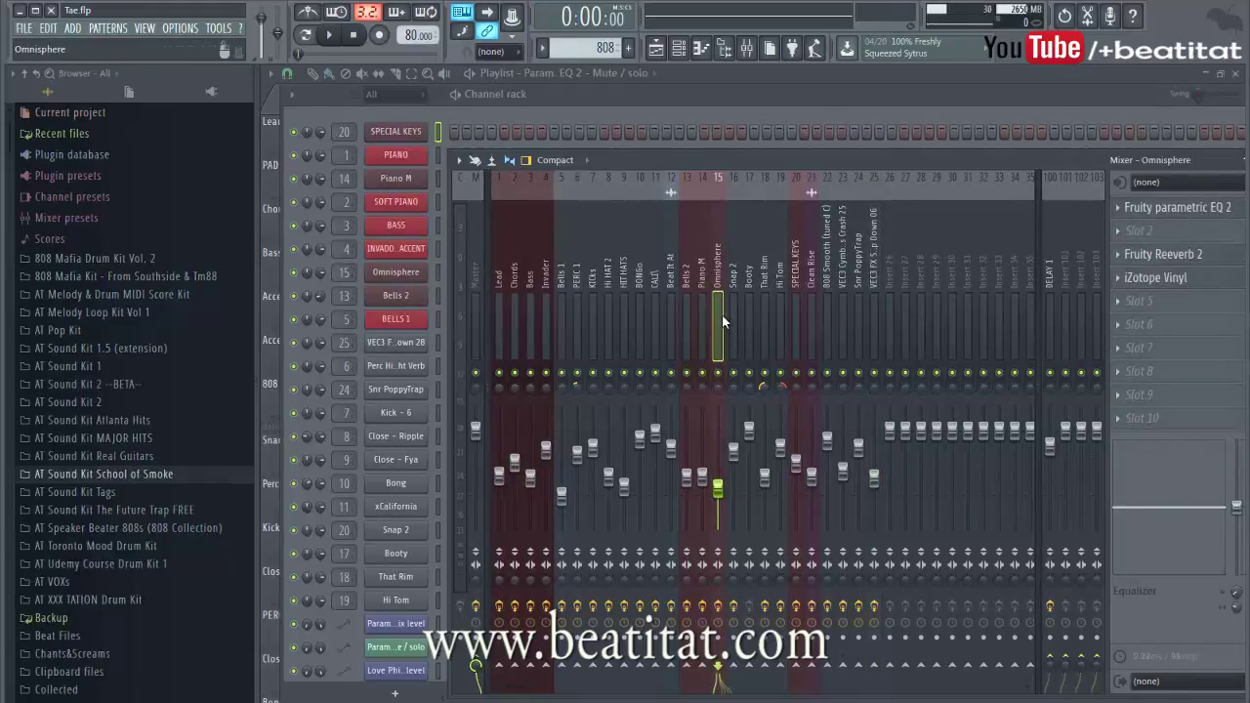
pyautogui.click(535, 261)
pyautogui.click(547, 279)
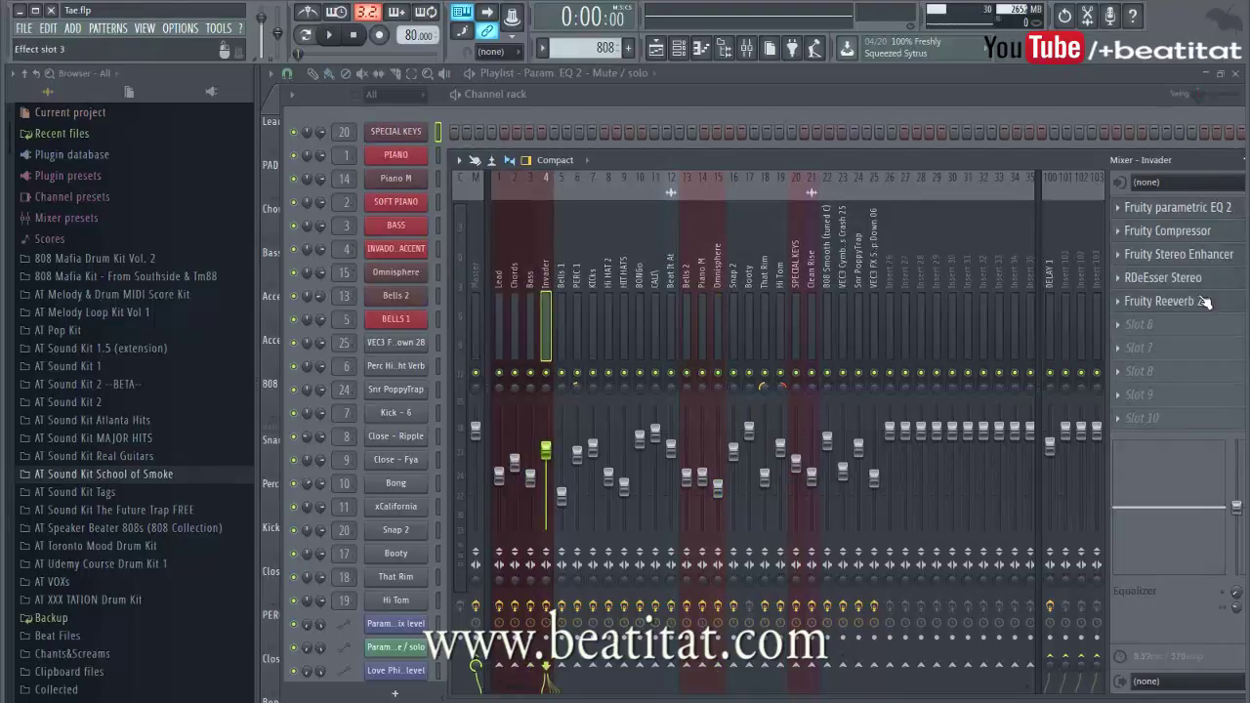
pyautogui.moveTo(1055, 162); pyautogui.dragTo(821, 195)
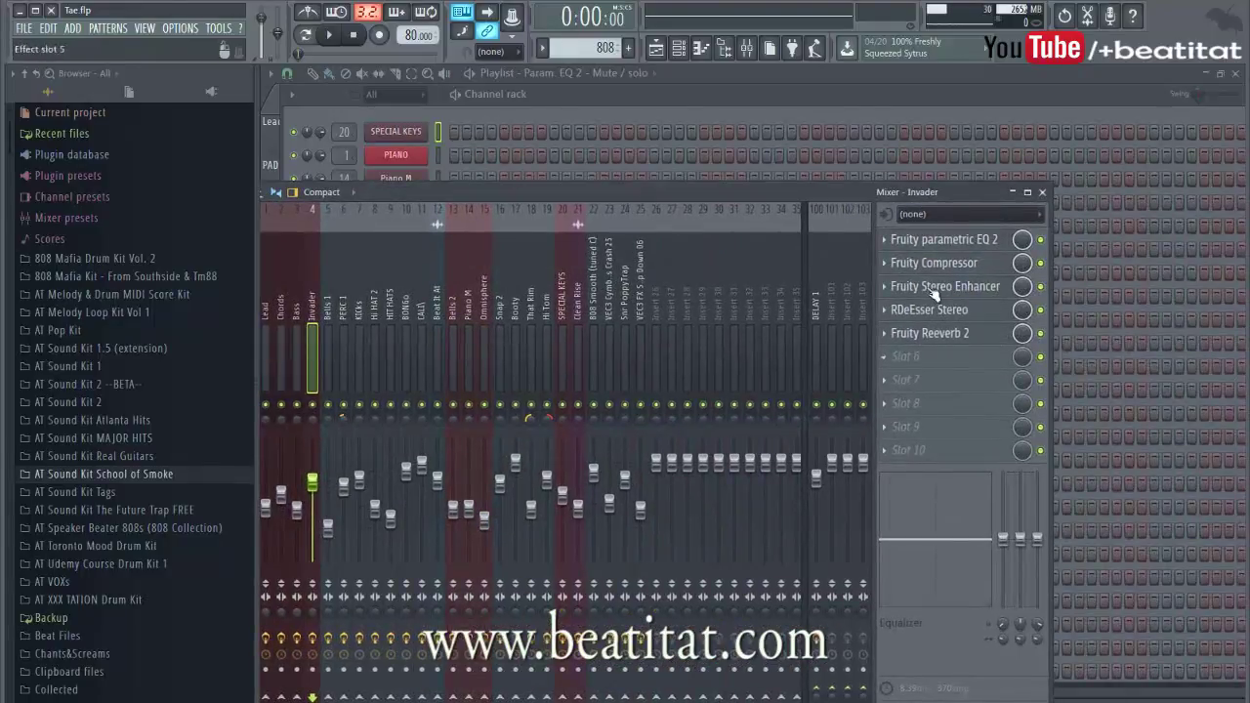
pyautogui.click(545, 323)
pyautogui.click(485, 322)
pyautogui.click(375, 324)
pyautogui.click(355, 328)
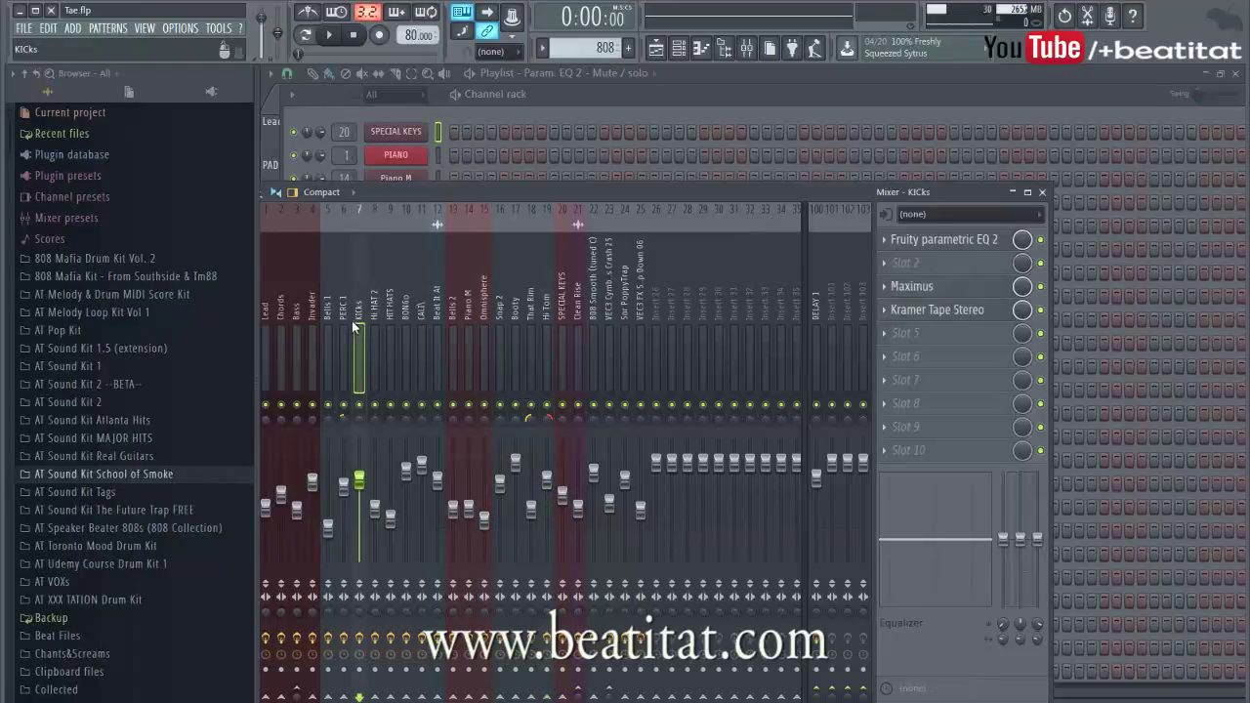
pyautogui.click(327, 326)
pyautogui.click(343, 326)
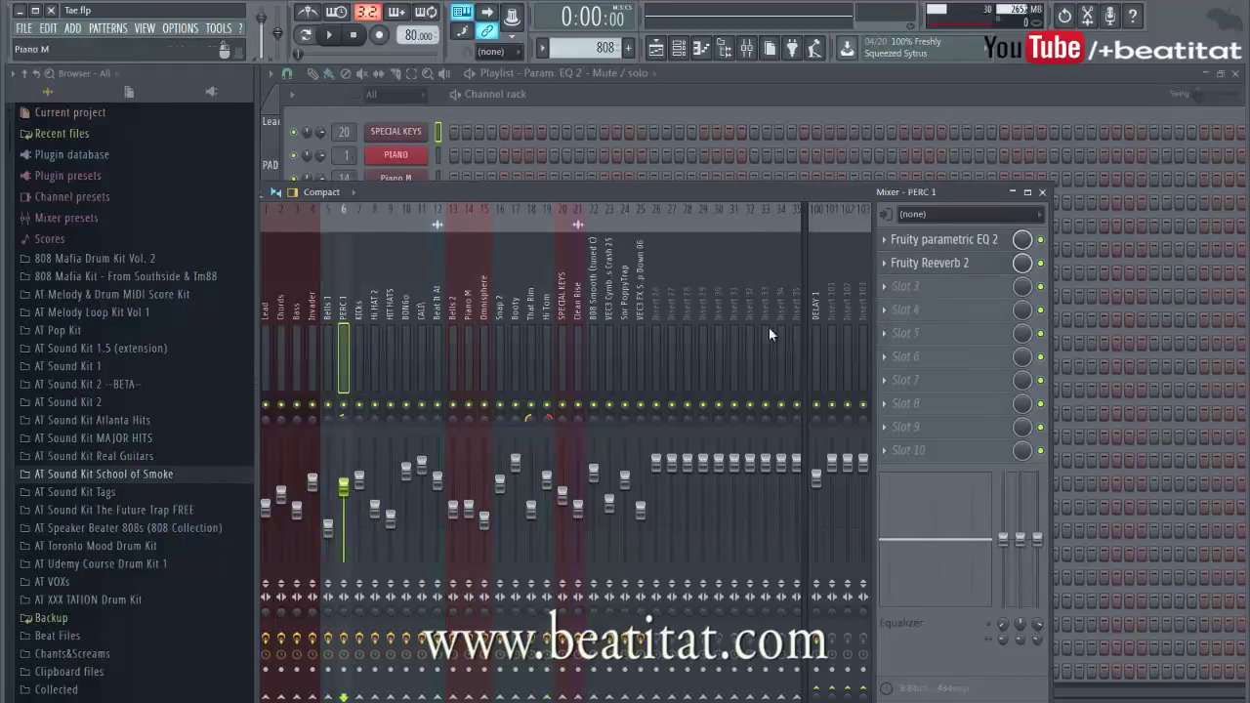
pyautogui.click(1042, 192)
# - Move the channel rack aside, then maximize it by double-clicking its title bar
pyautogui.moveTo(824, 96); pyautogui.dragTo(896, 120)
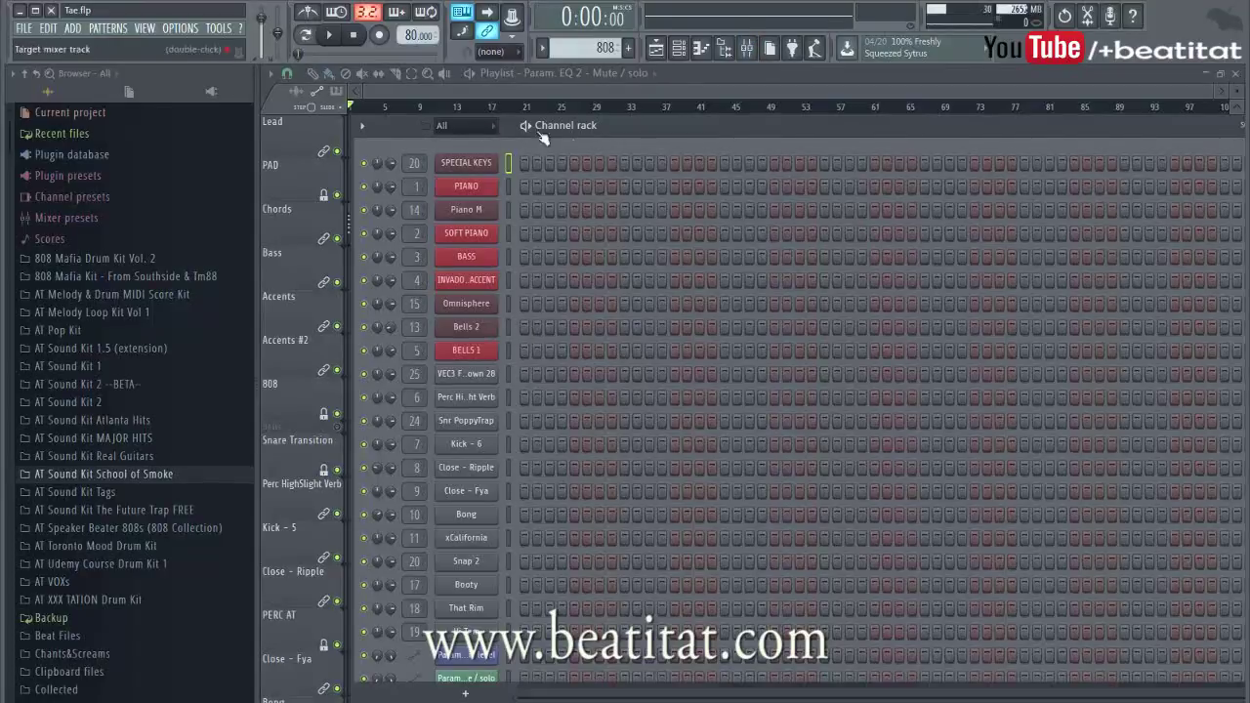
pyautogui.doubleClick(663, 132)
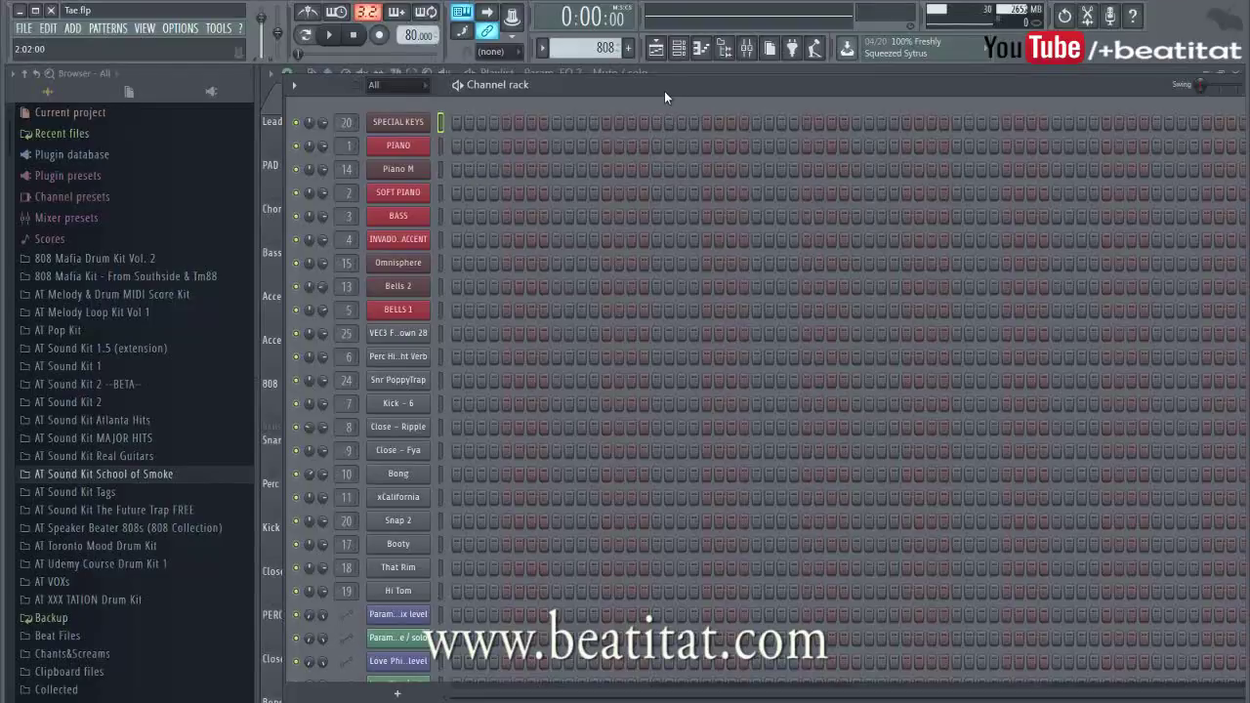
# - Step through the SNAP and PERC AT patterns to PAD and reopen the channel rack
pyautogui.press('KP_Add')
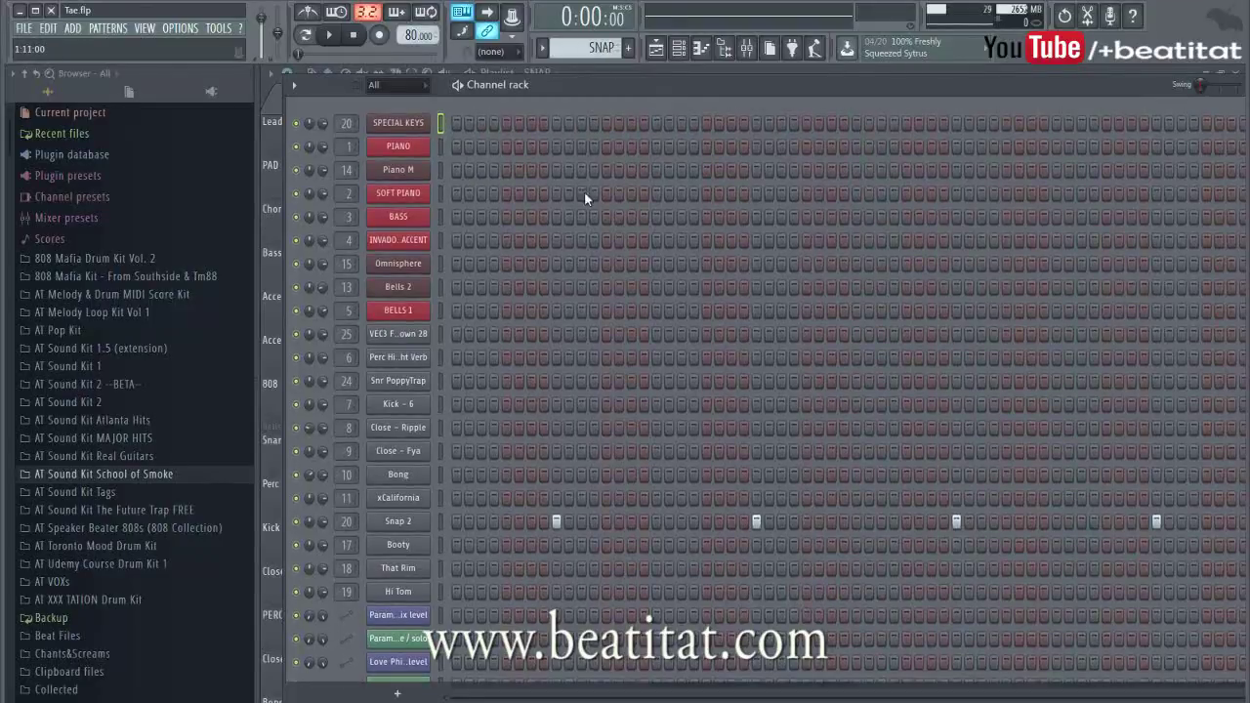
pyautogui.press('KP_Add')
pyautogui.press('KP_Add')
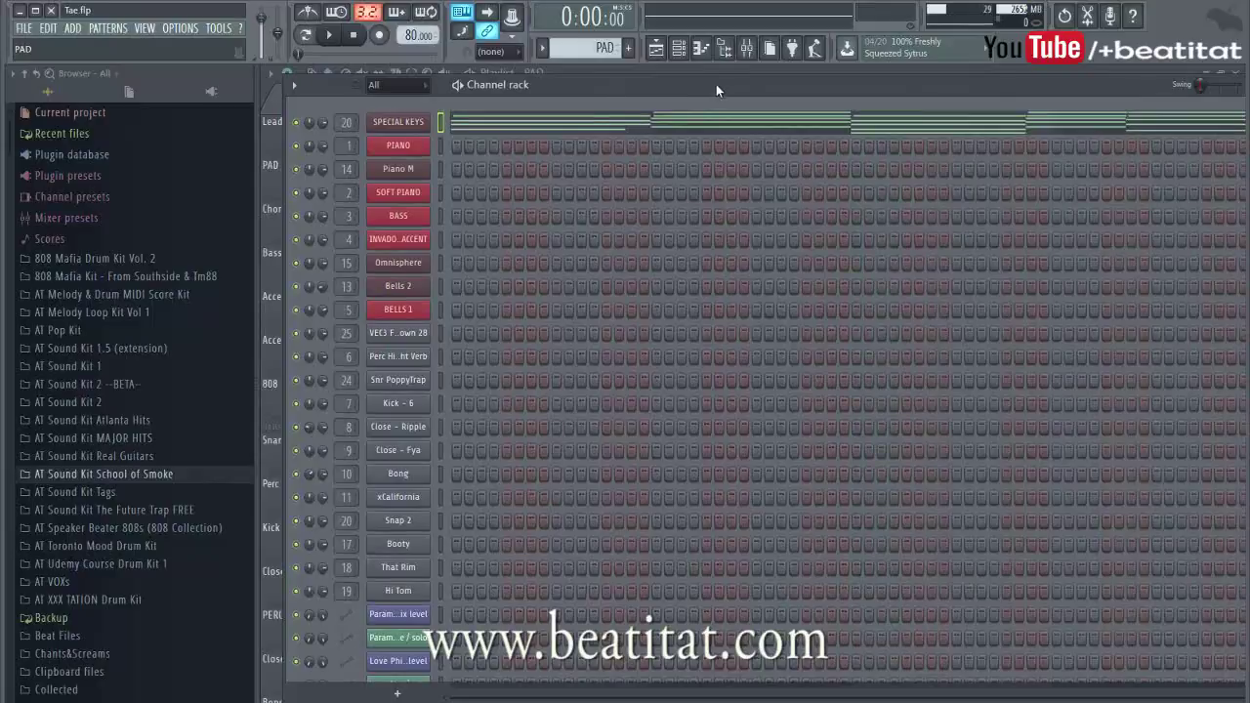
pyautogui.press('F6')
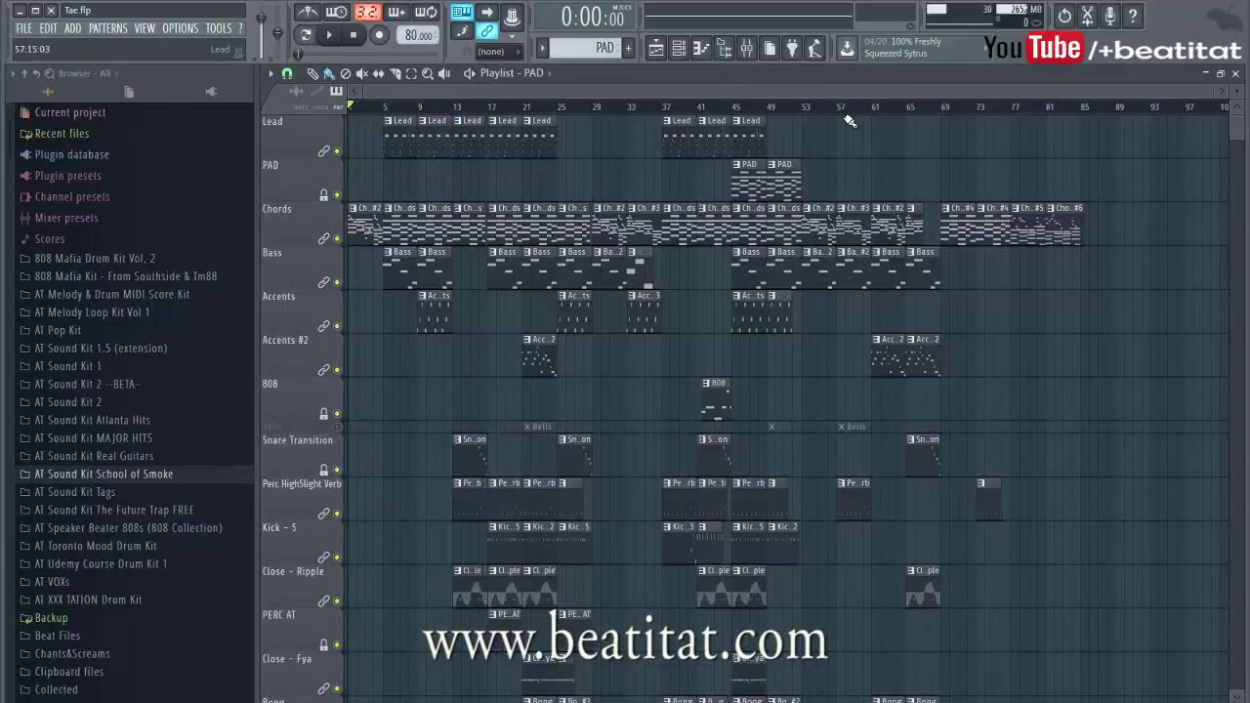
pyautogui.click(701, 47)
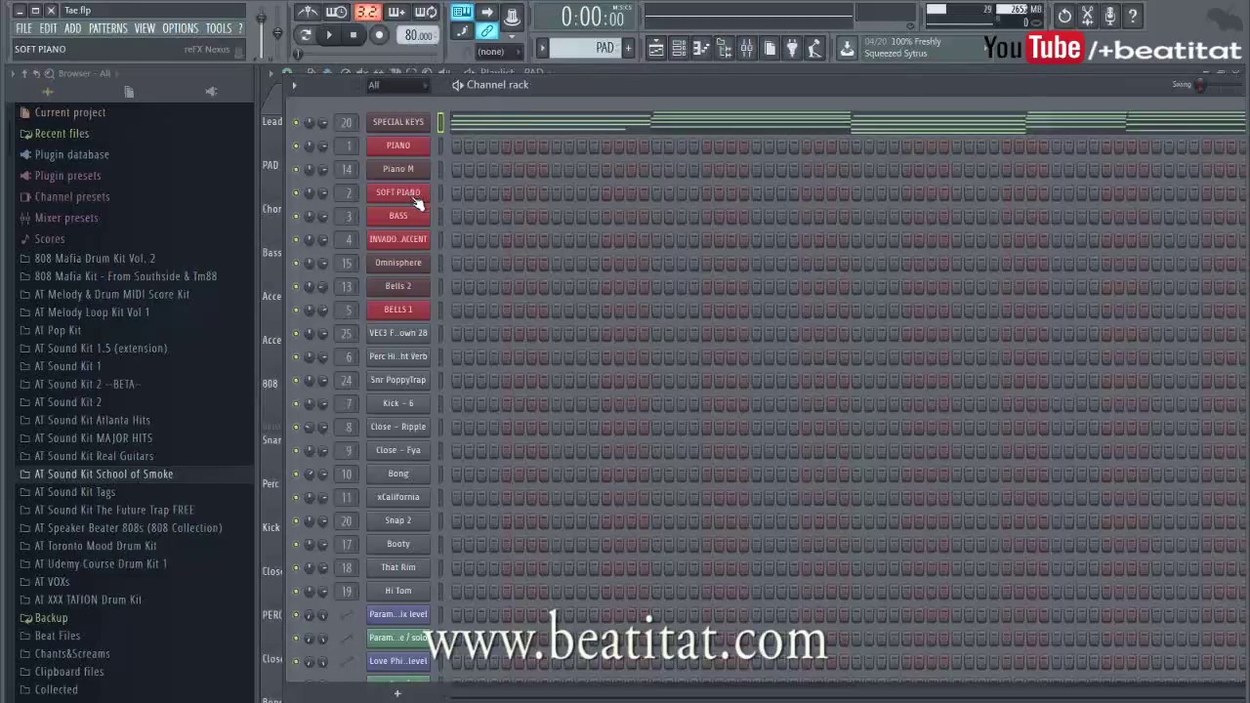
# - Paint trial steps on the Piano M, Omnisphere and percussion reverb rows, erase them, and return to the playlist
pyautogui.moveTo(463, 169); pyautogui.dragTo(806, 195)
pyautogui.moveTo(666, 262); pyautogui.dragTo(1167, 262)
pyautogui.moveTo(713, 356); pyautogui.dragTo(543, 355)
pyautogui.moveTo(683, 356)
pyautogui.mouseDown()
pyautogui.moveTo(547, 355)
pyautogui.moveTo(768, 358)
pyautogui.mouseUp()
pyautogui.moveTo(658, 268)
pyautogui.mouseDown()
pyautogui.moveTo(971, 272)
pyautogui.moveTo(1186, 317)
pyautogui.mouseUp()
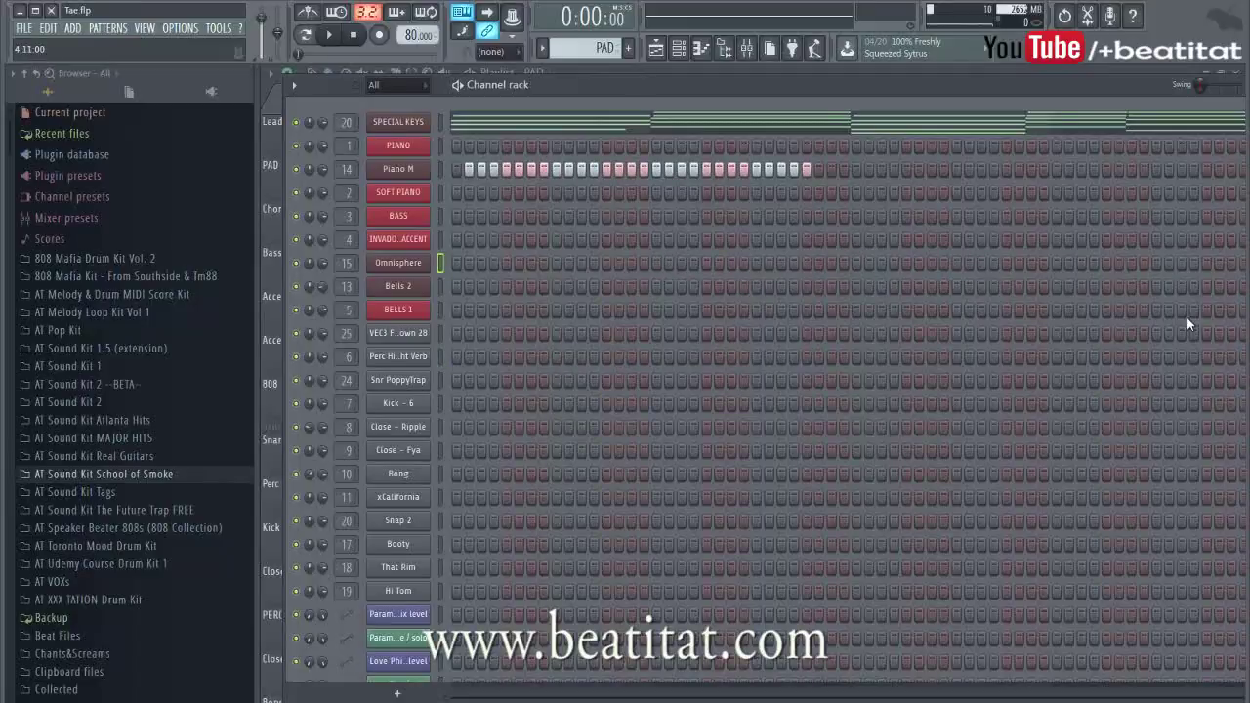
pyautogui.moveTo(764, 169)
pyautogui.mouseDown()
pyautogui.moveTo(466, 164)
pyautogui.moveTo(872, 177)
pyautogui.mouseUp()
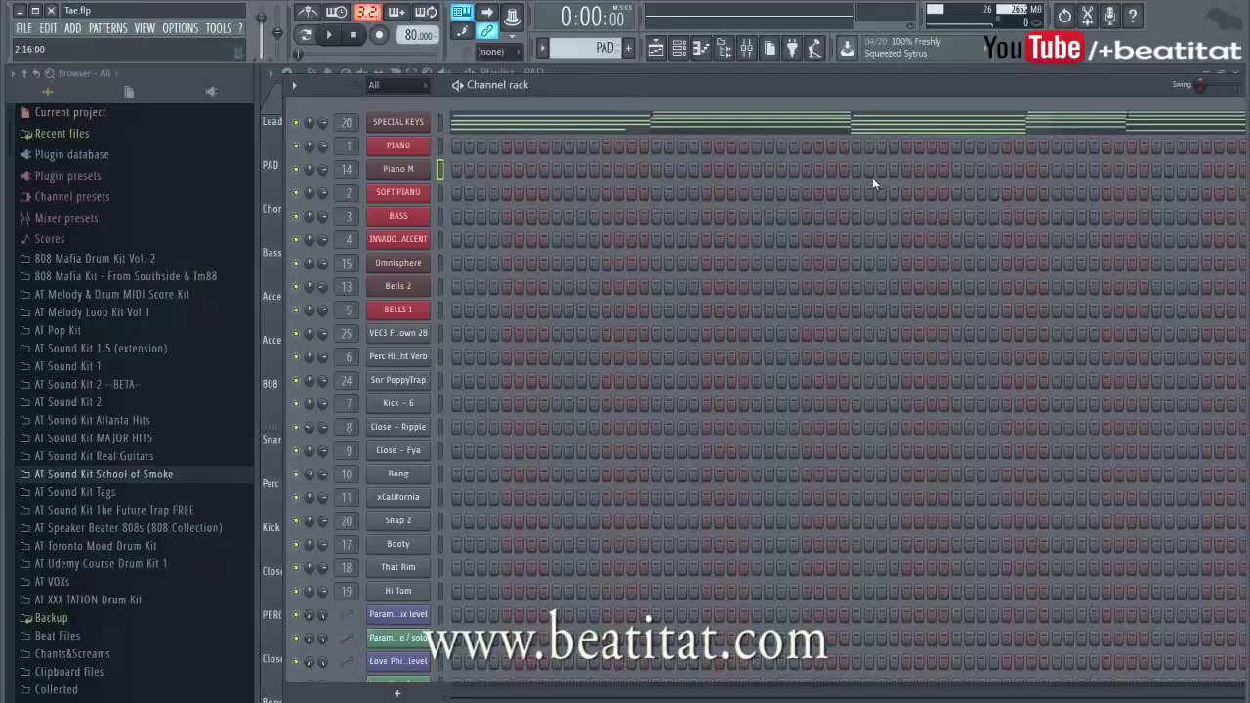
pyautogui.click(697, 69)
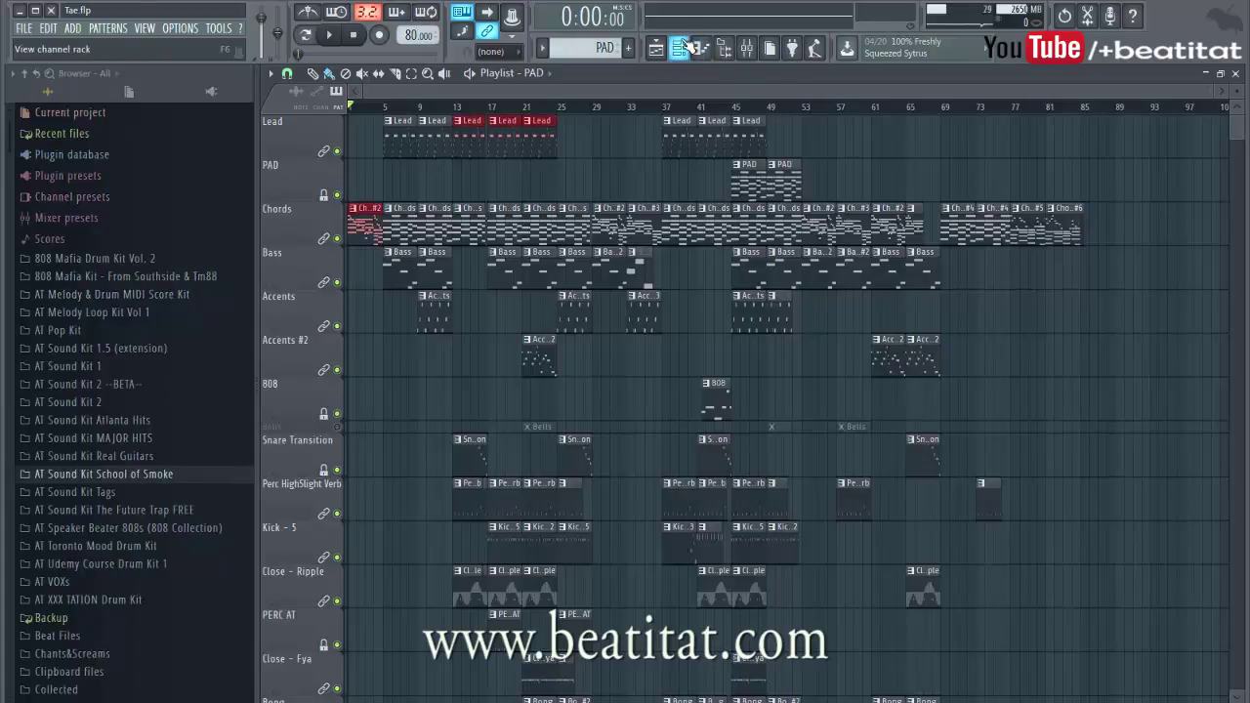
# - Glance at the channel rack and the mixer, then move the song position to bar 76 (3:45)
pyautogui.click(678, 48)
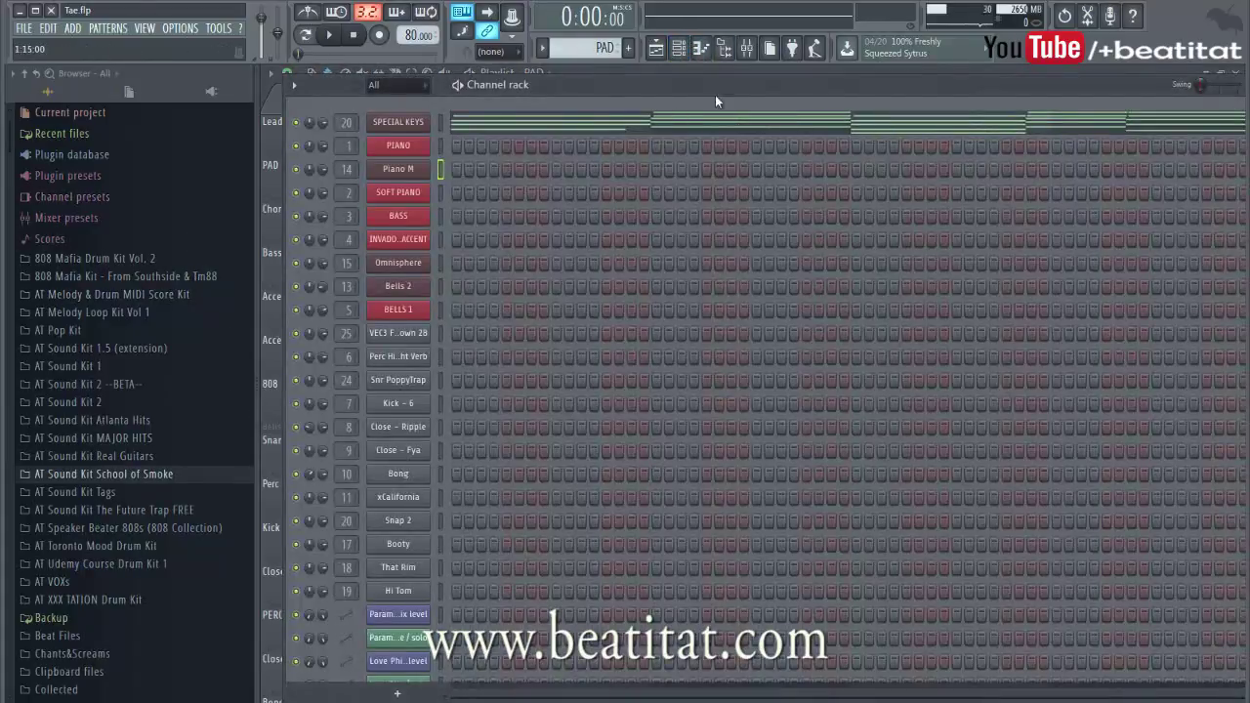
pyautogui.press('F6')
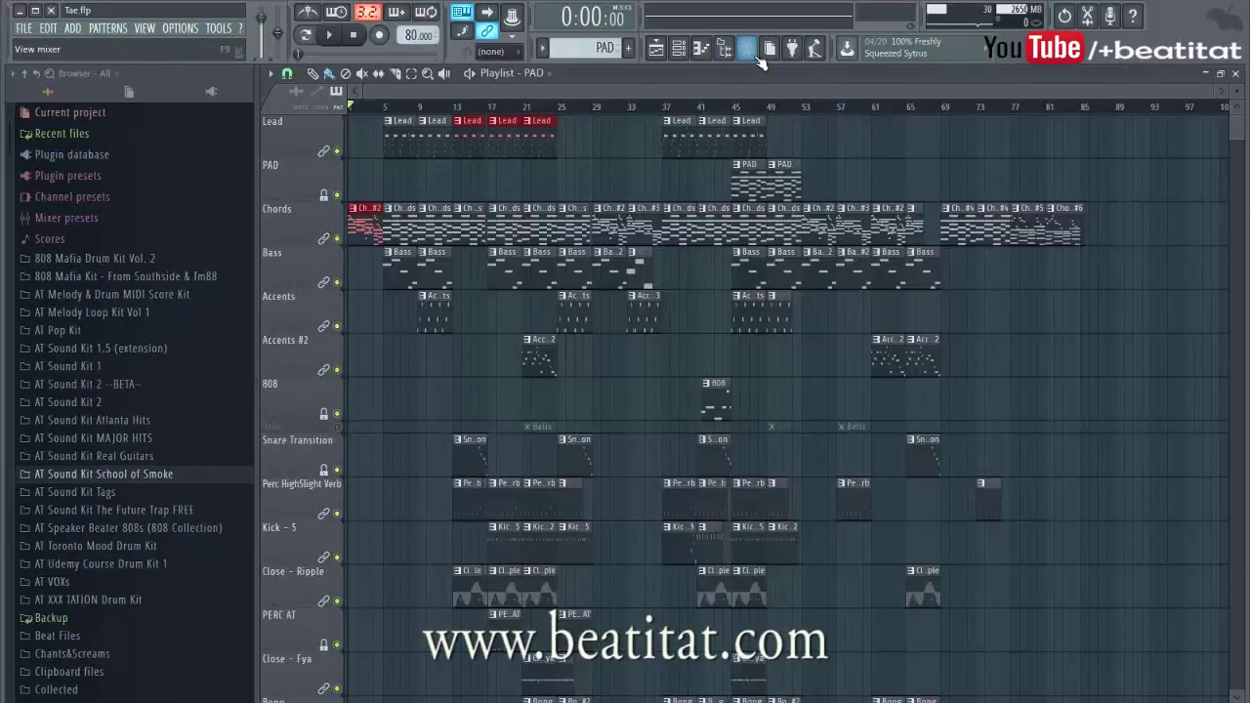
pyautogui.click(748, 48)
pyautogui.moveTo(551, 201); pyautogui.dragTo(710, 139)
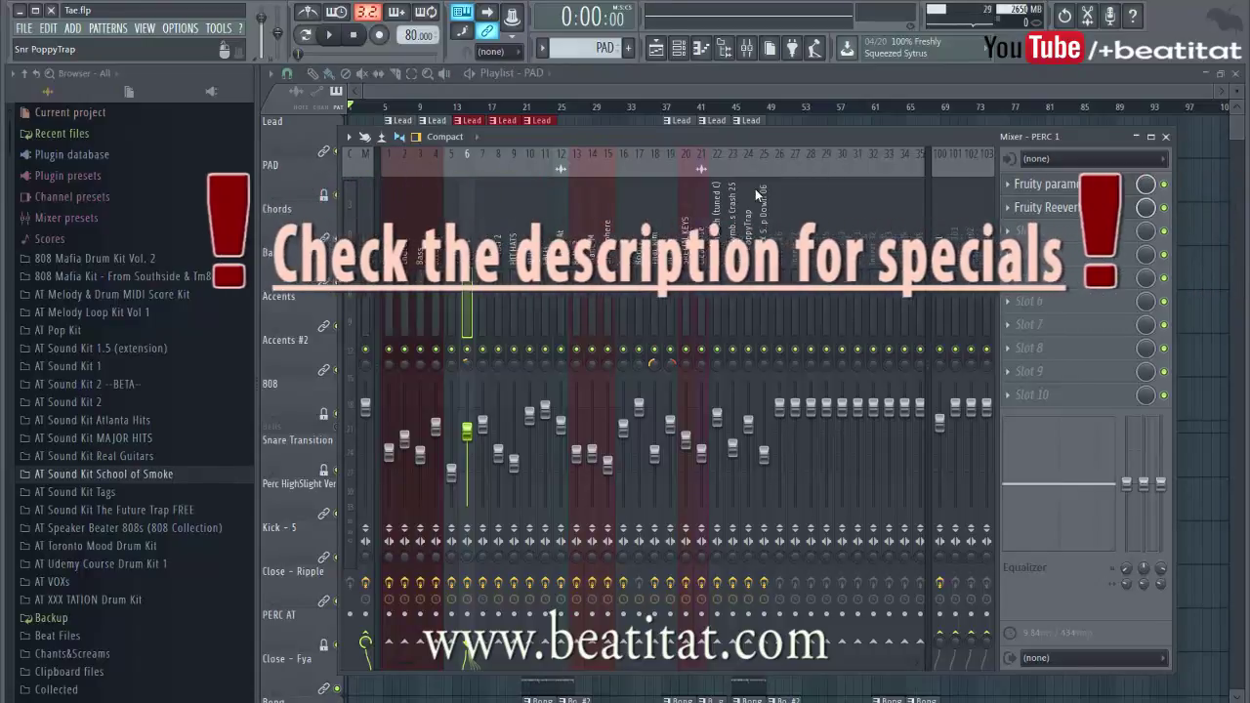
pyautogui.click(1165, 135)
pyautogui.click(438, 108)
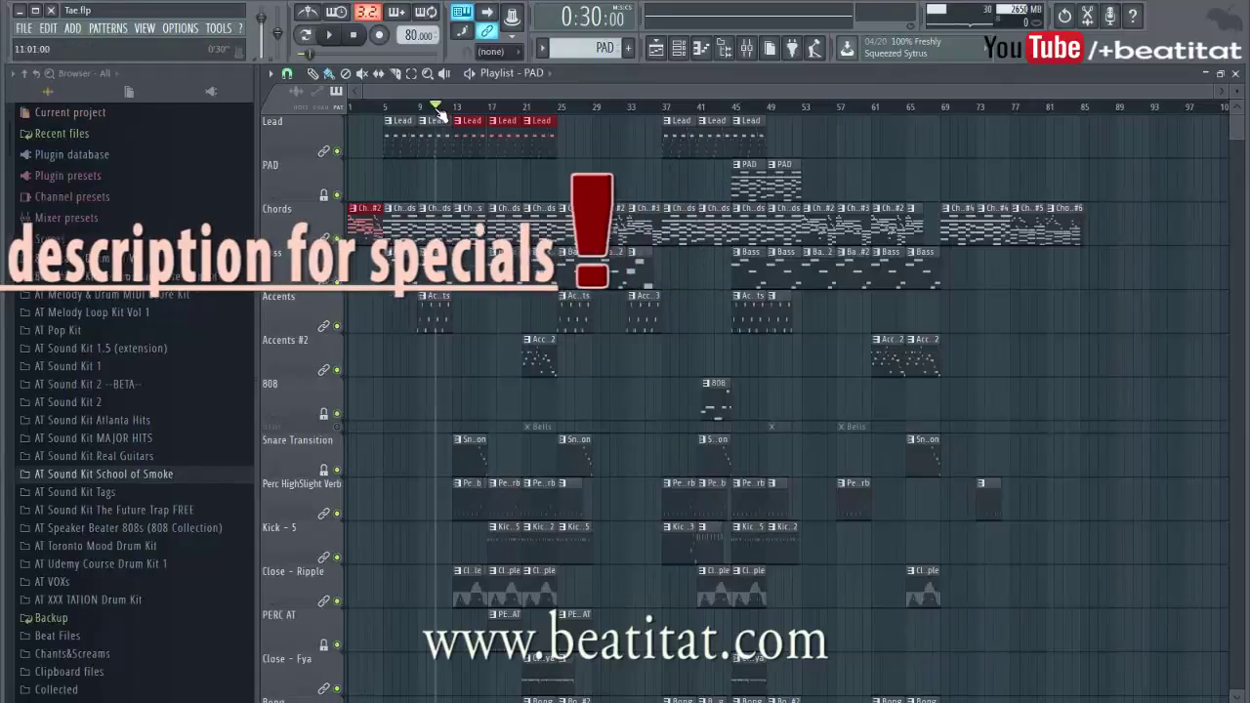
pyautogui.moveTo(438, 108); pyautogui.dragTo(1001, 107)
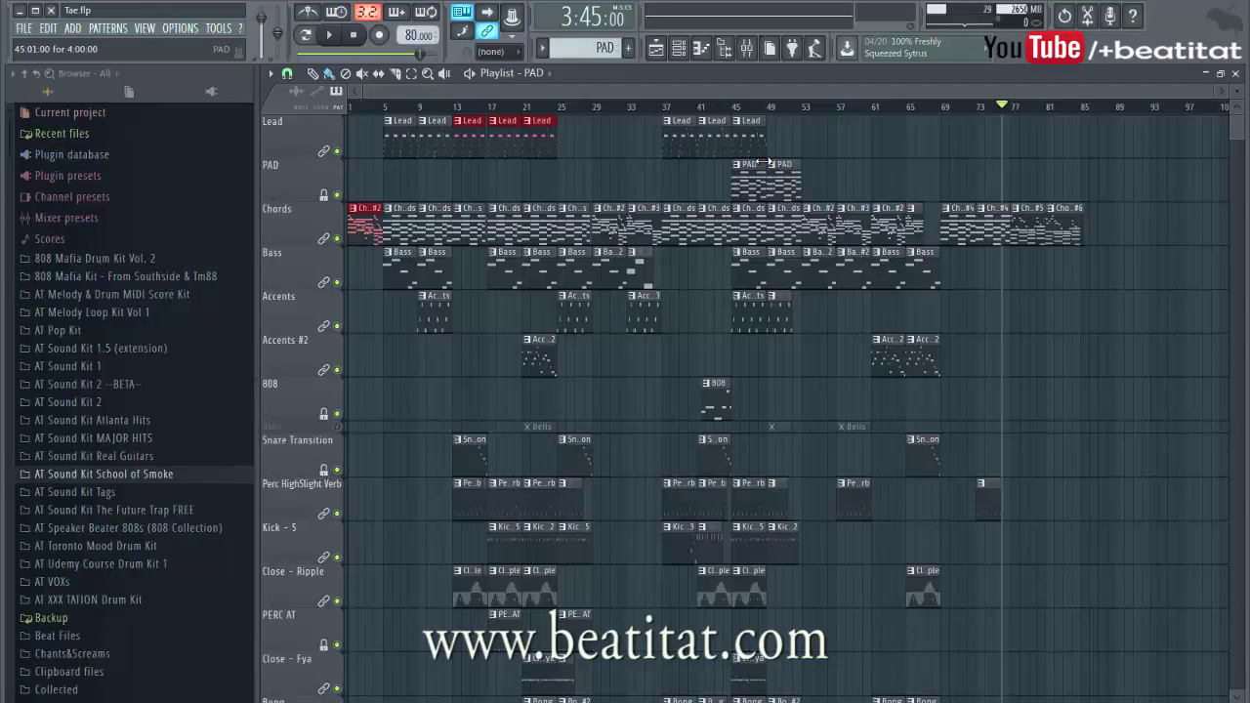
# - Try song positions around bars 25, 15 and 8 on the ruler, then return to the start
pyautogui.click(23, 28)
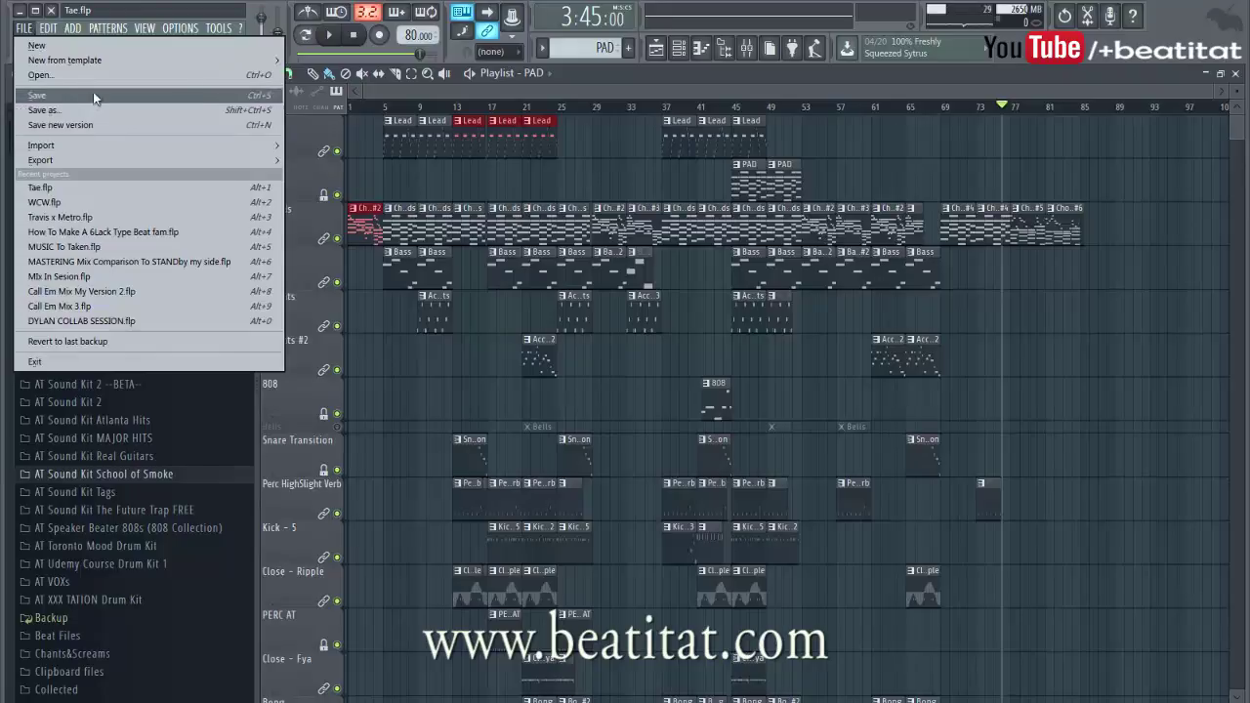
pyautogui.click(557, 107)
pyautogui.click(476, 110)
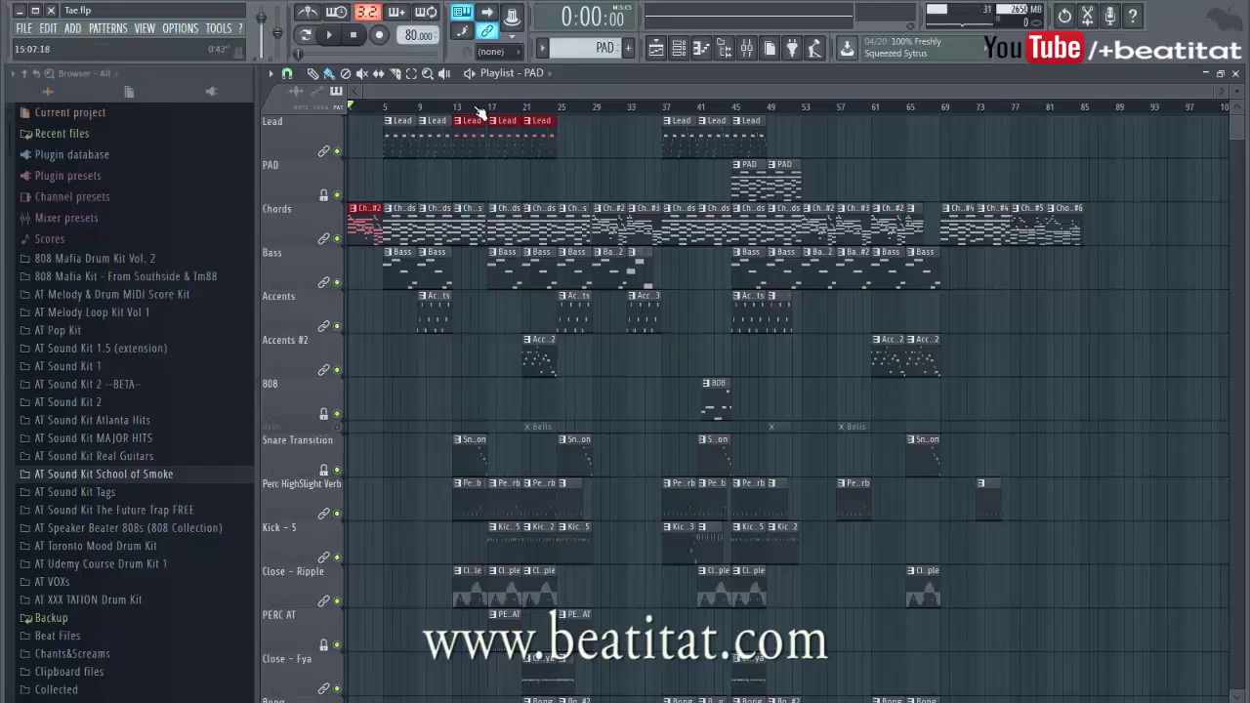
pyautogui.click(410, 110)
pyautogui.click(353, 107)
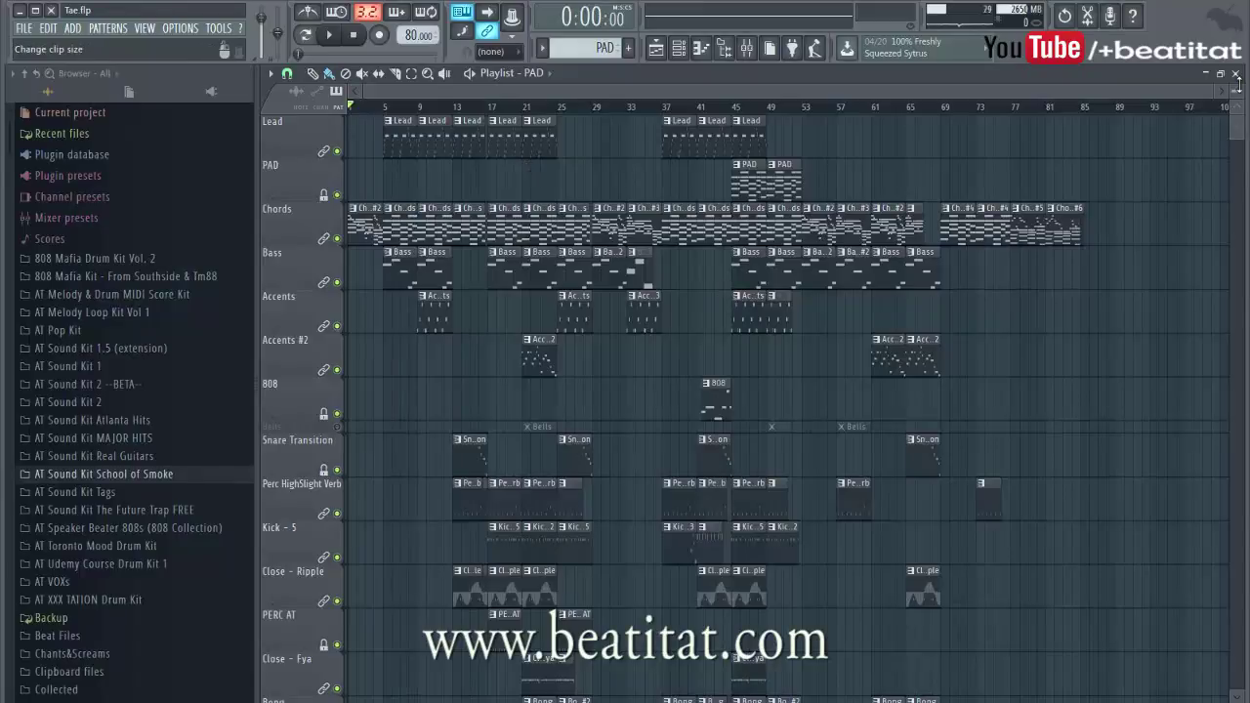
# - Shrink the track heights so every track fits, then play the song from bar 13
pyautogui.scroll(-4, 1237, 86)
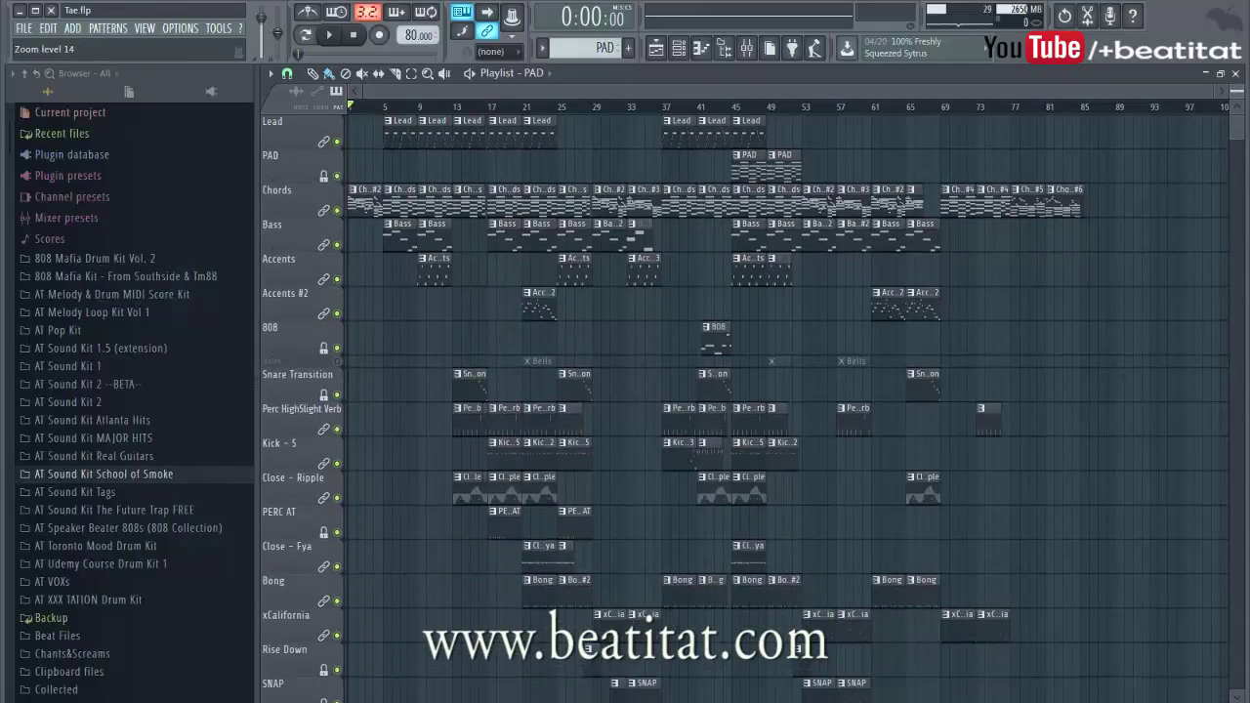
pyautogui.scroll(-4, 1237, 86)
pyautogui.scroll(-2, 1237, 88)
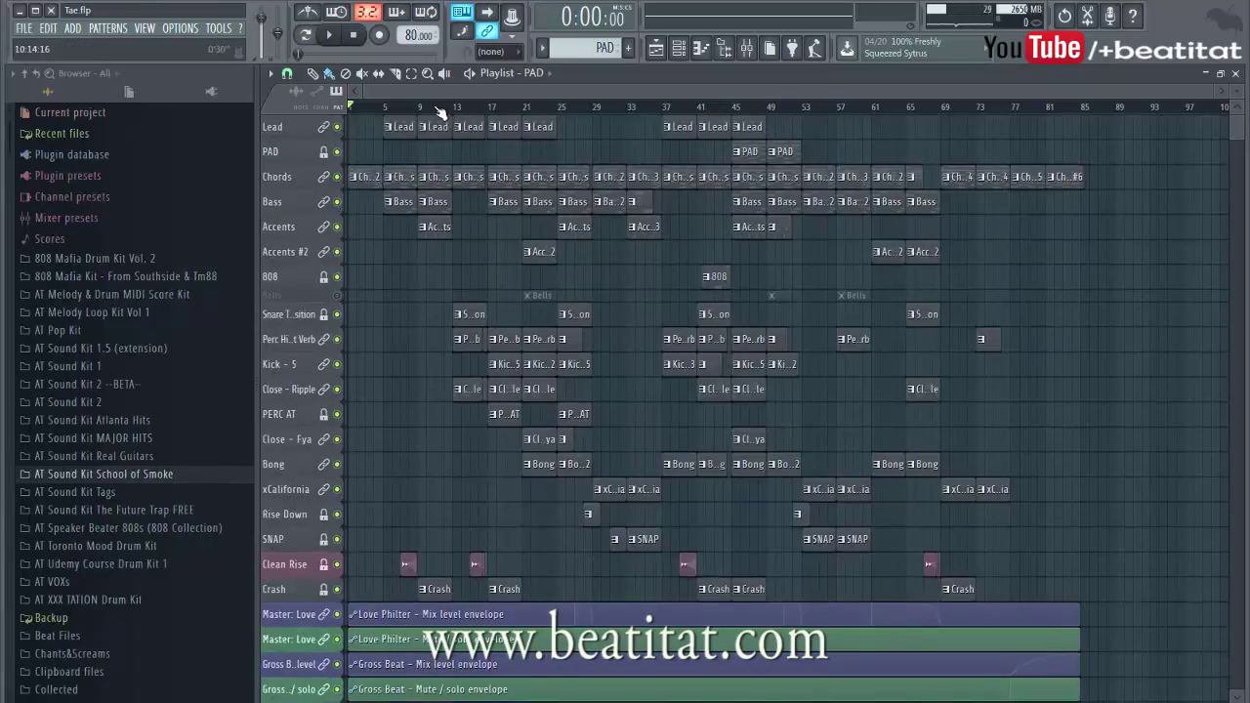
pyautogui.moveTo(439, 114); pyautogui.dragTo(461, 112)
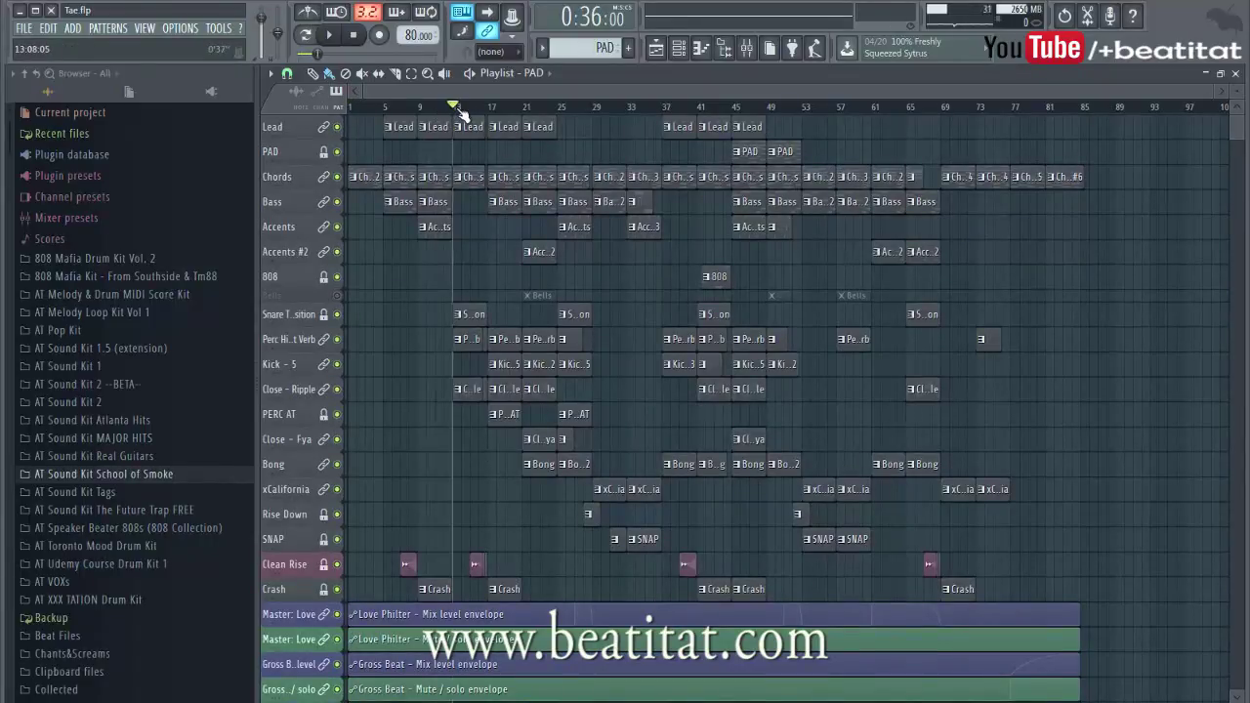
pyautogui.press('space')
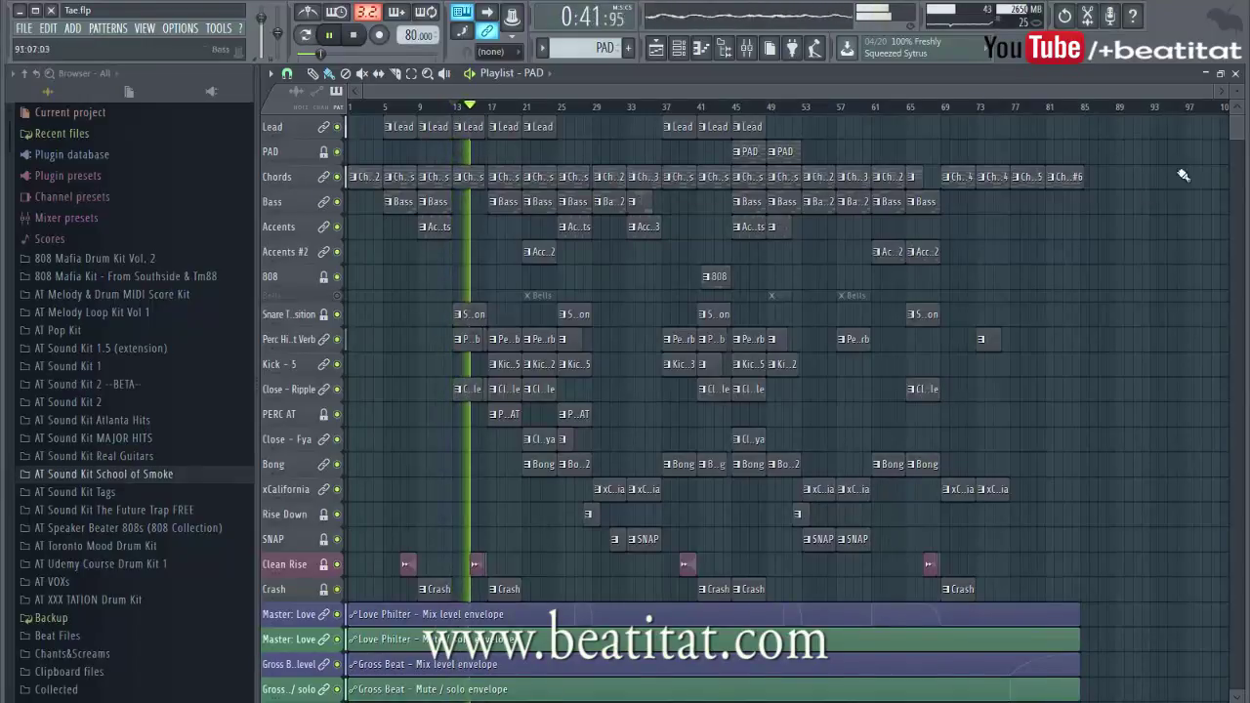
pyautogui.scroll(-1, 463, 110)
pyautogui.scroll(-2, 463, 110)
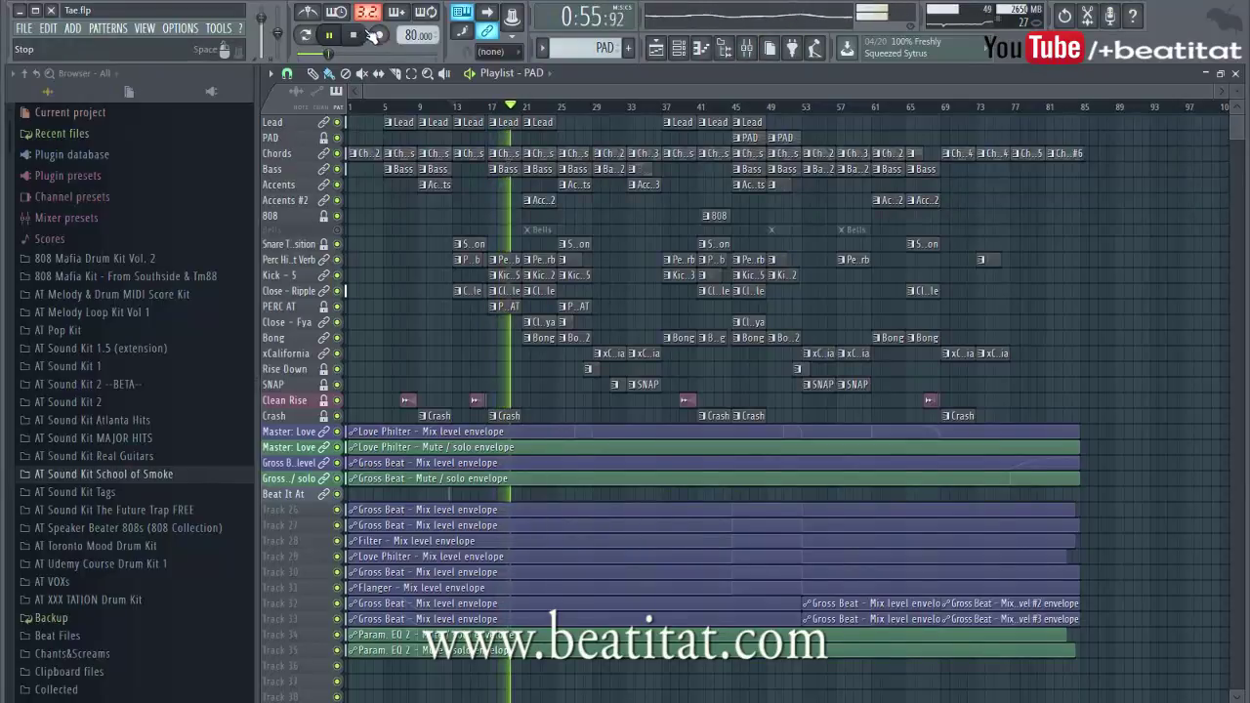
# - Solo the Lead track, then the Bass track, cancel the solo, and stop at the start
pyautogui.rightClick(337, 123)
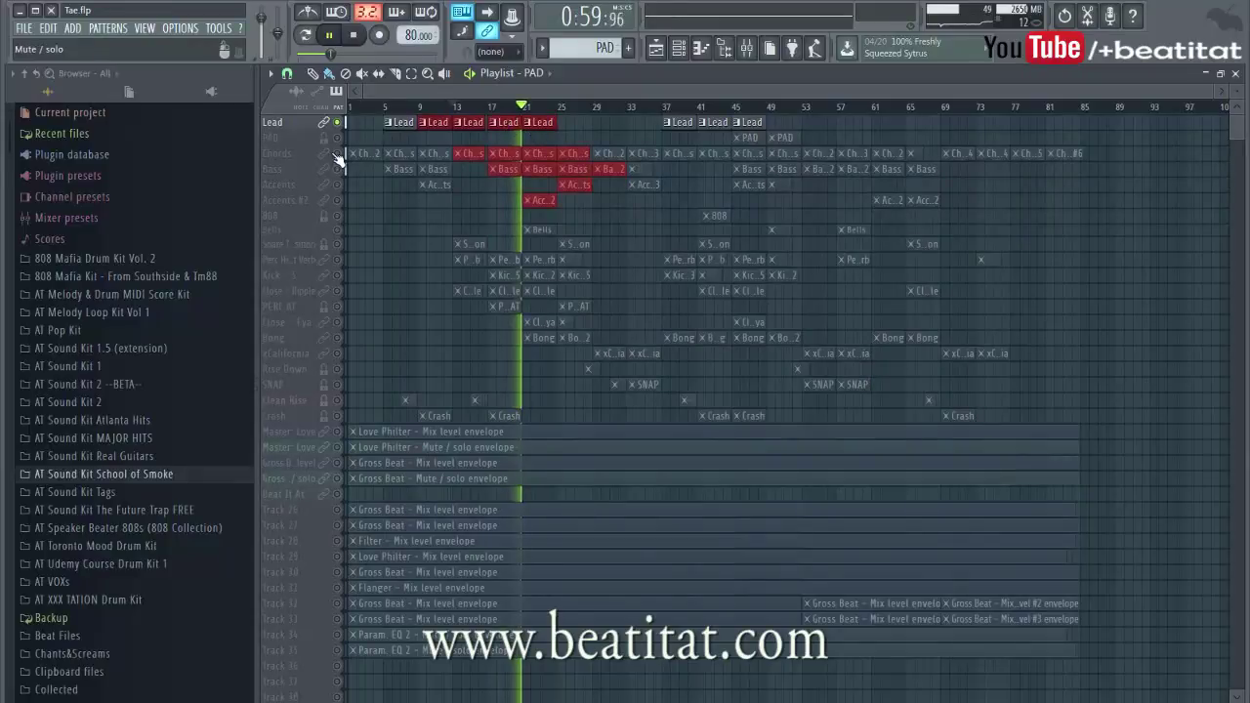
pyautogui.rightClick(336, 169)
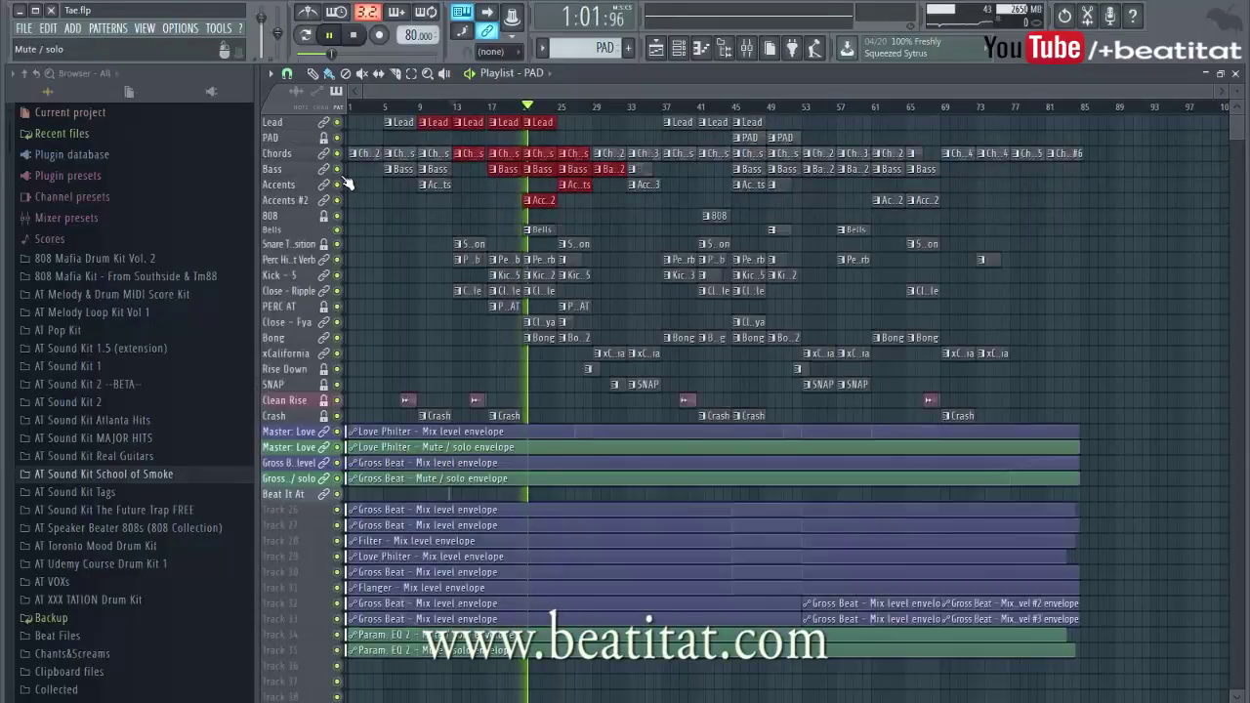
pyautogui.rightClick(337, 169)
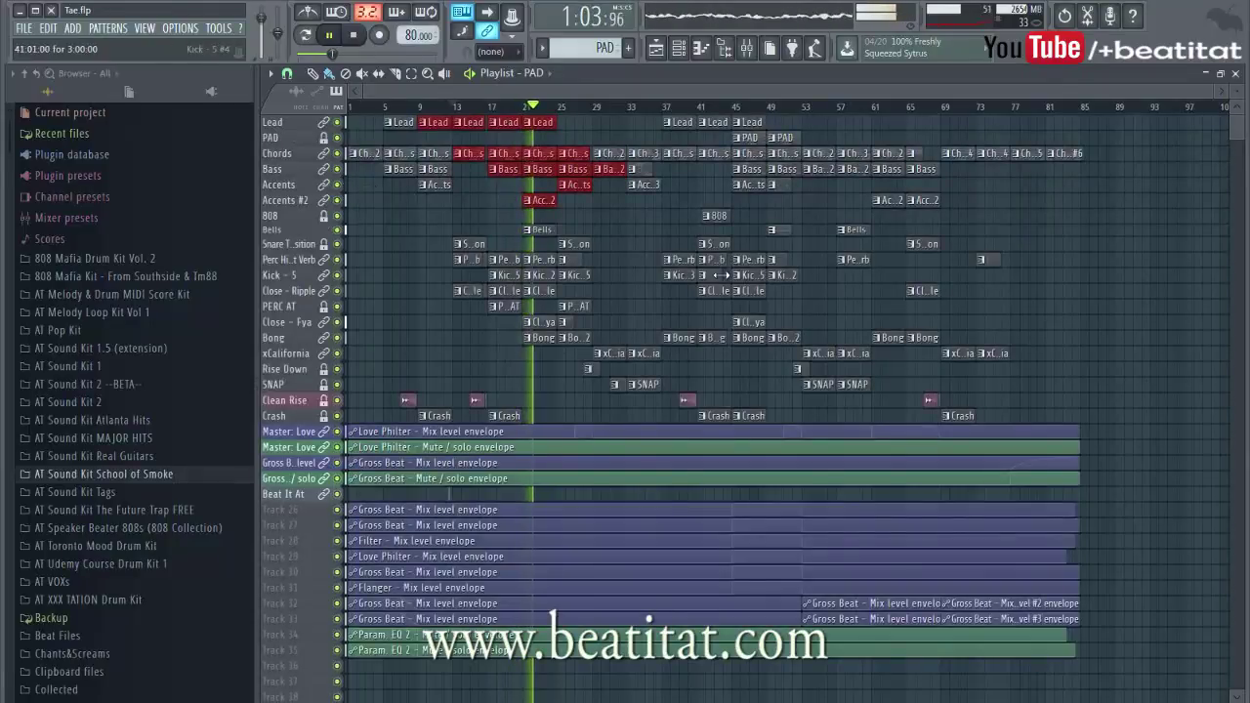
pyautogui.click(353, 35)
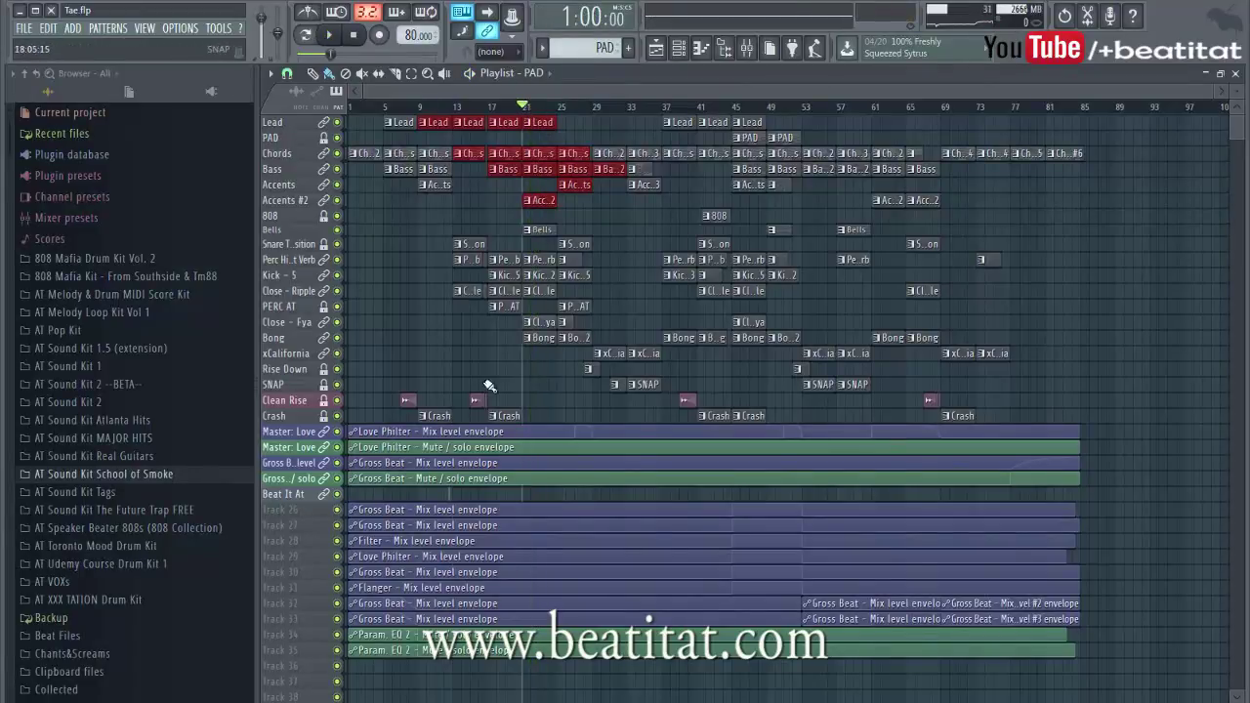
# - Mute the Close - Fya, Close - Ripple and Kick - 5 tracks, then restart playback
pyautogui.click(337, 321)
pyautogui.click(337, 290)
pyautogui.click(338, 275)
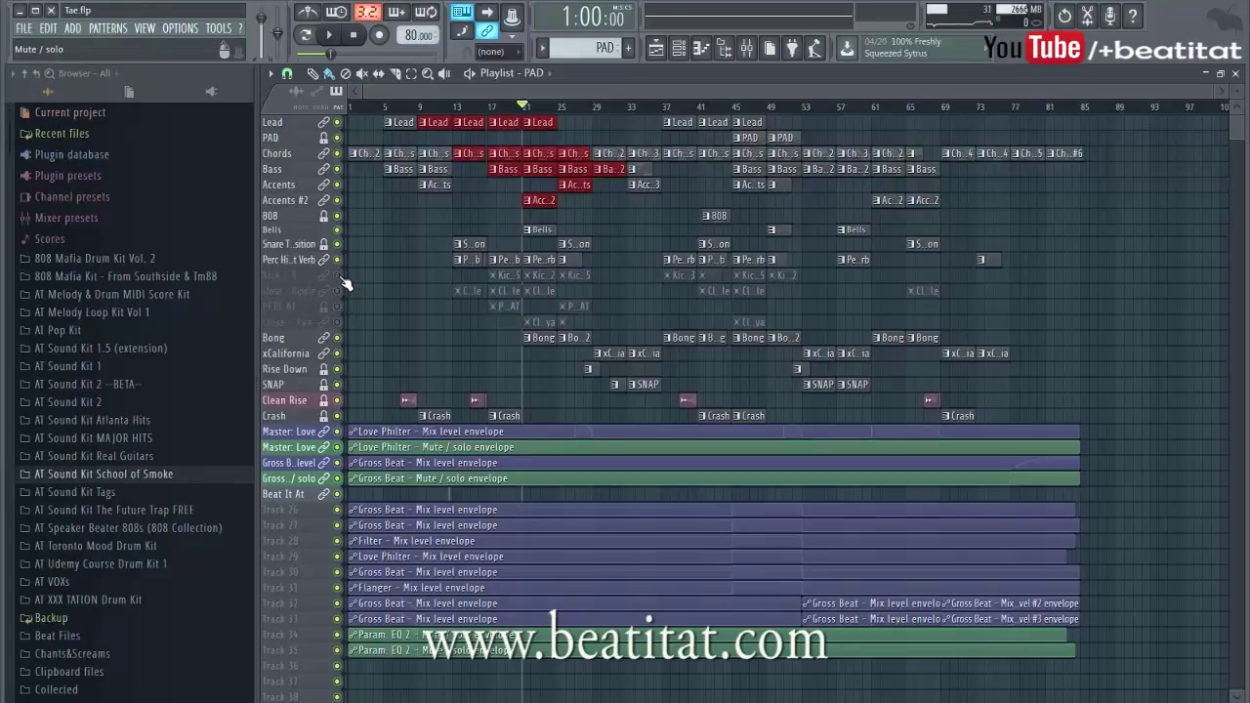
pyautogui.press('space')
# - Mute percussion verb, Snare Transition, 808, Accents, Bass, PAD, Lead, Bong, Rise Down and SNAP, leaving xCalifornia playing
pyautogui.click(337, 258)
pyautogui.click(337, 243)
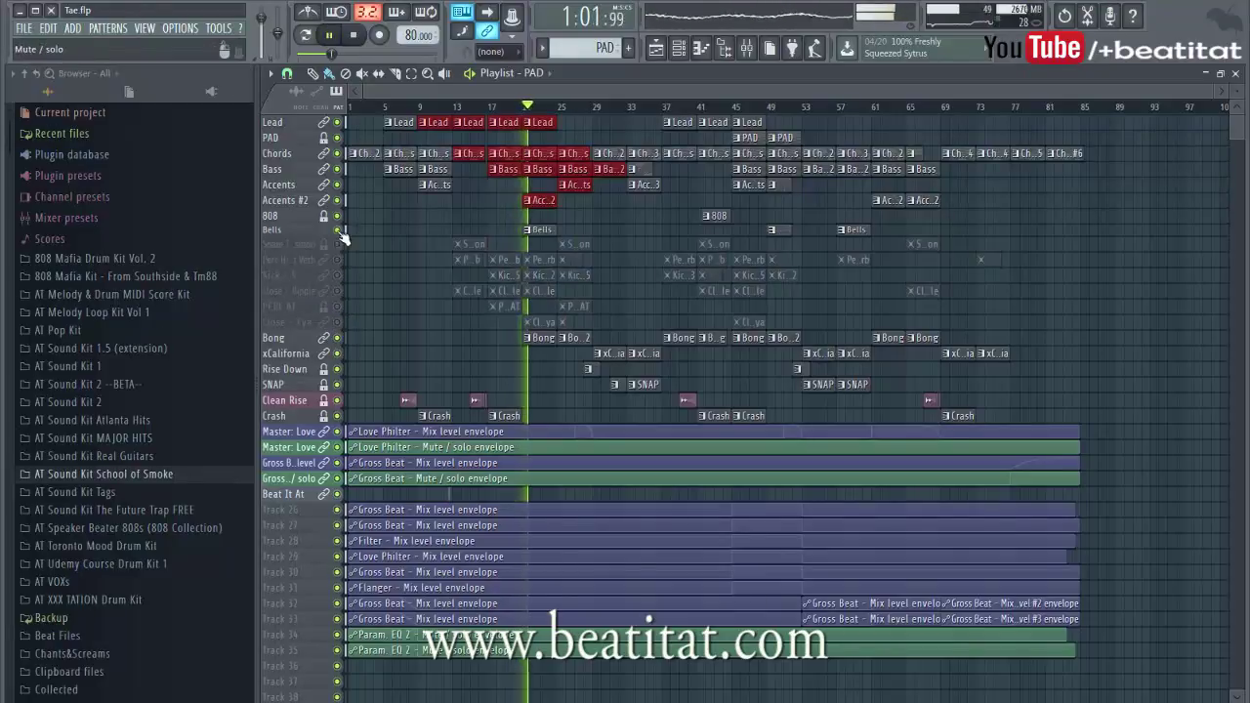
pyautogui.click(337, 215)
pyautogui.click(336, 199)
pyautogui.click(337, 183)
pyautogui.click(337, 168)
pyautogui.click(337, 137)
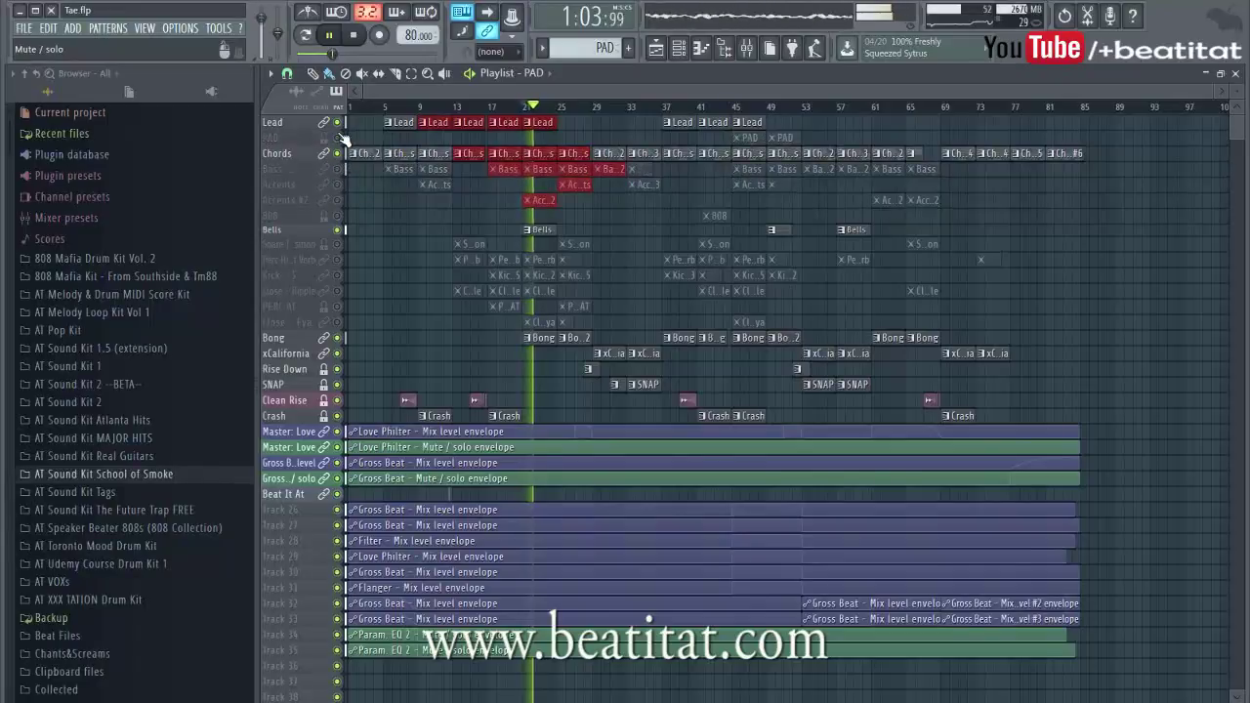
pyautogui.click(337, 122)
pyautogui.click(337, 336)
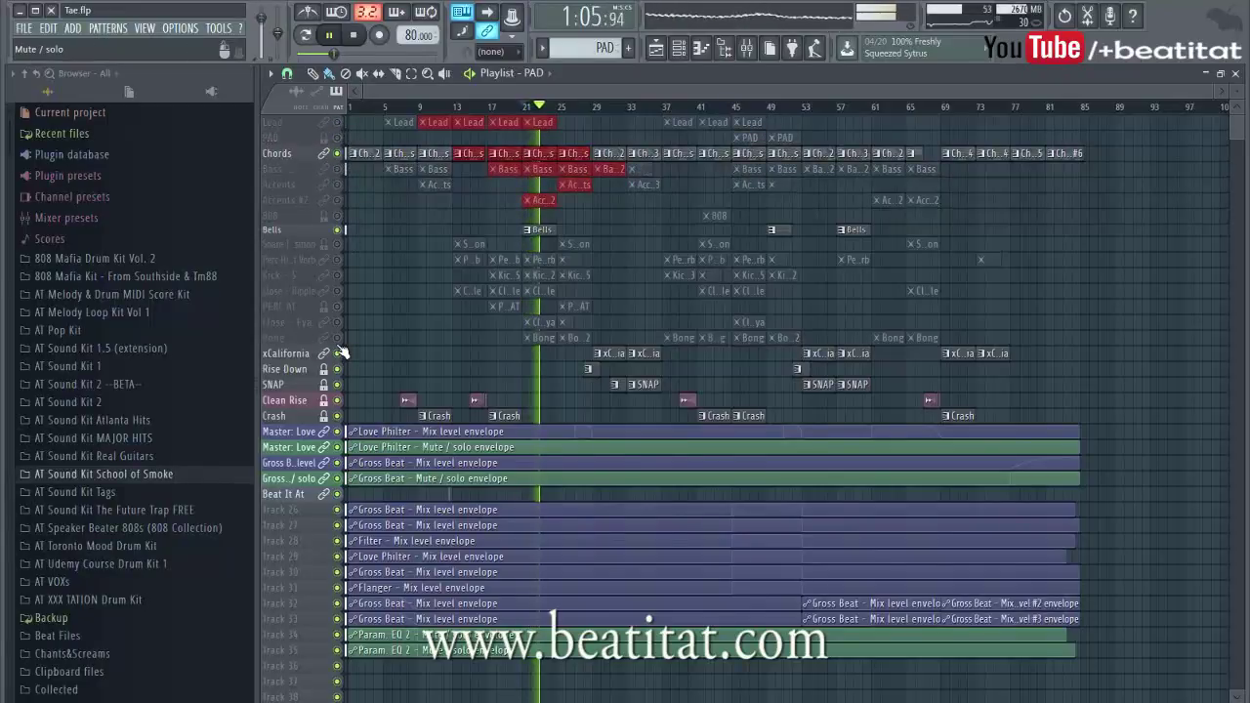
pyautogui.click(337, 352)
pyautogui.click(337, 368)
pyautogui.click(337, 383)
pyautogui.click(337, 352)
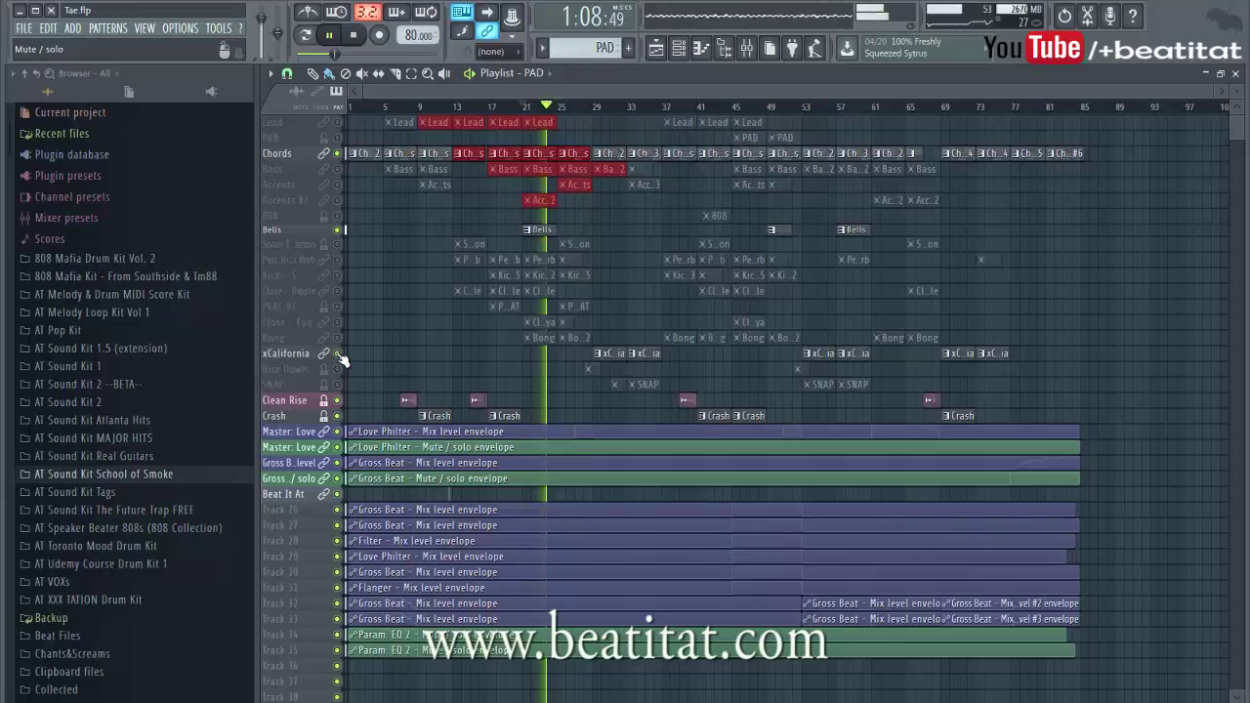
# - Briefly solo the Close - Ripple track, cancel the solo, and stop playback around bar 21
pyautogui.rightClick(328, 292)
pyautogui.click(317, 286)
pyautogui.keyDown('ctrl'); pyautogui.click(337, 290); pyautogui.keyUp('ctrl')
pyautogui.keyDown('ctrl'); pyautogui.click(337, 290); pyautogui.keyUp('ctrl')
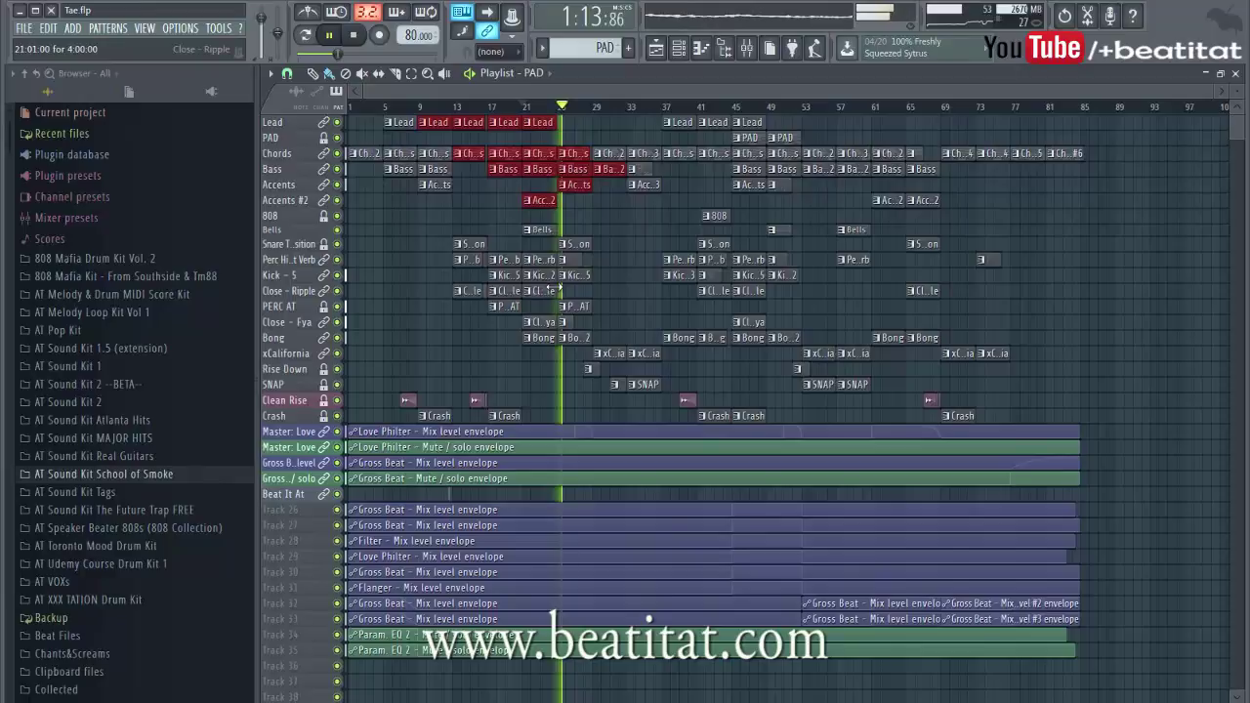
pyautogui.press('space')
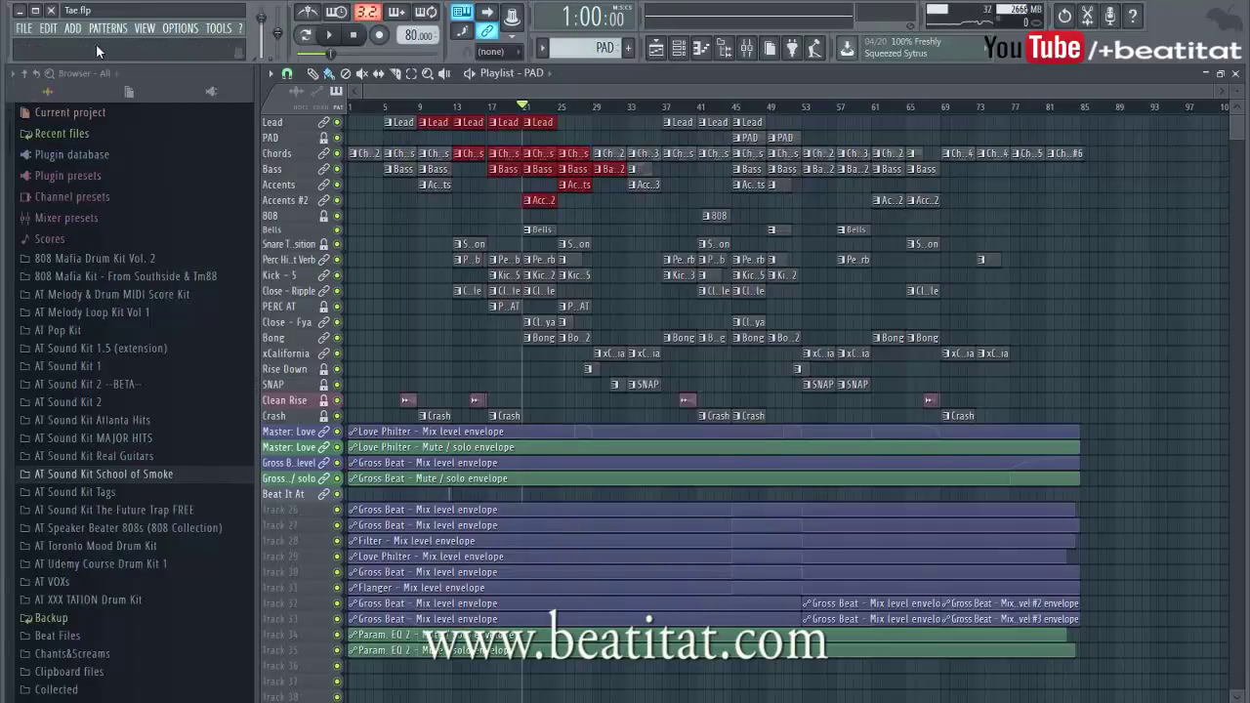
# - Load the WCW.flp project from the File menu's recent projects list
pyautogui.click(31, 35)
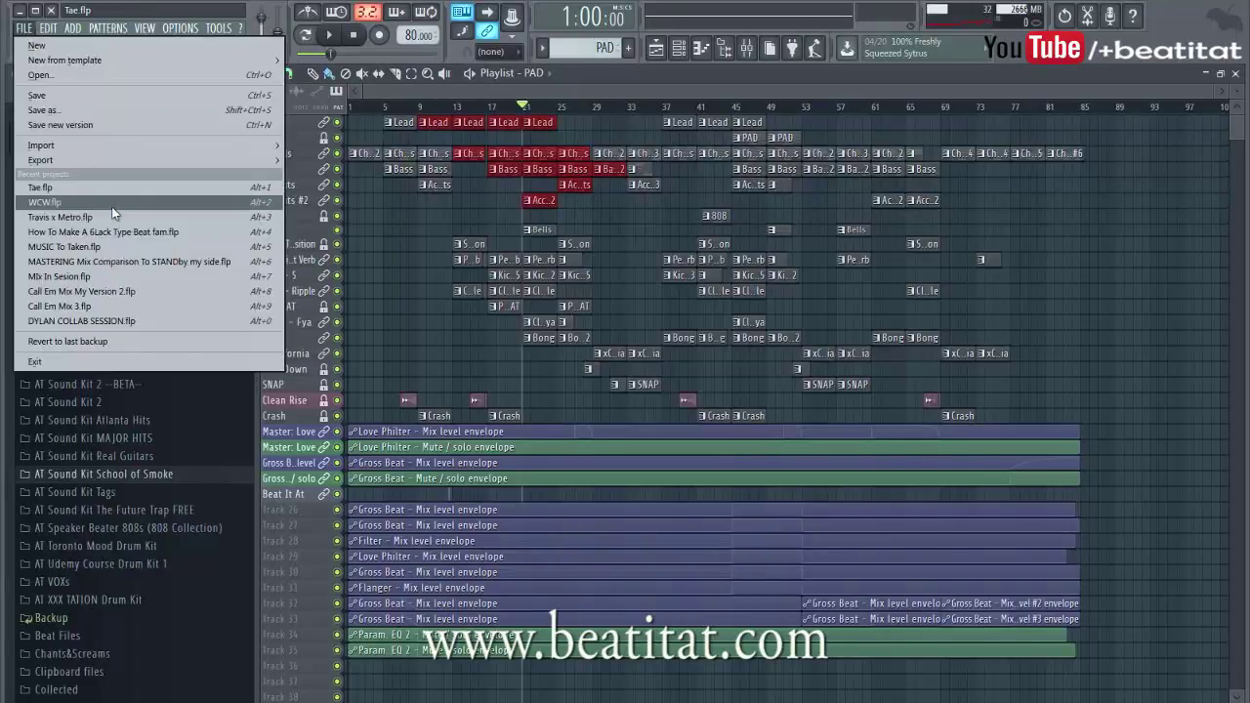
pyautogui.click(116, 205)
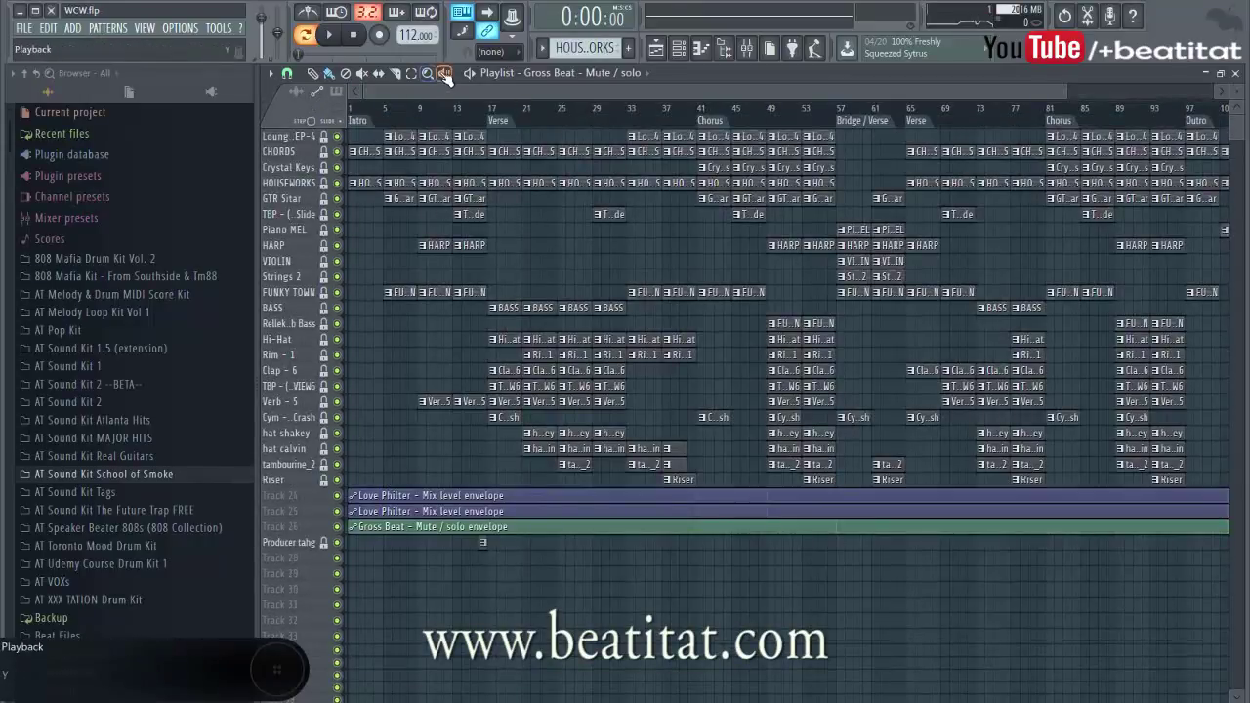
# - Scrub the song position to bar 13 and box-select the opening HOUSEWORKS, GTR Sitar and TBP clips
pyautogui.scroll(-3, 507, 114)
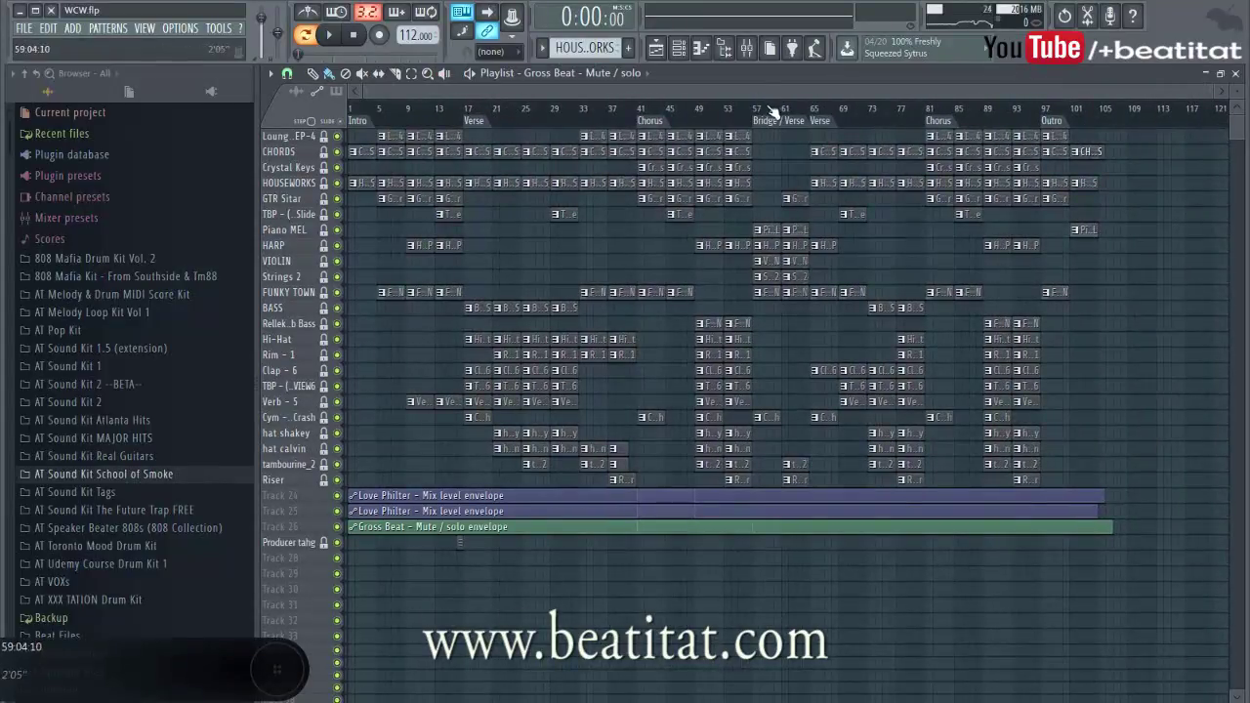
pyautogui.moveTo(771, 111); pyautogui.dragTo(328, 110)
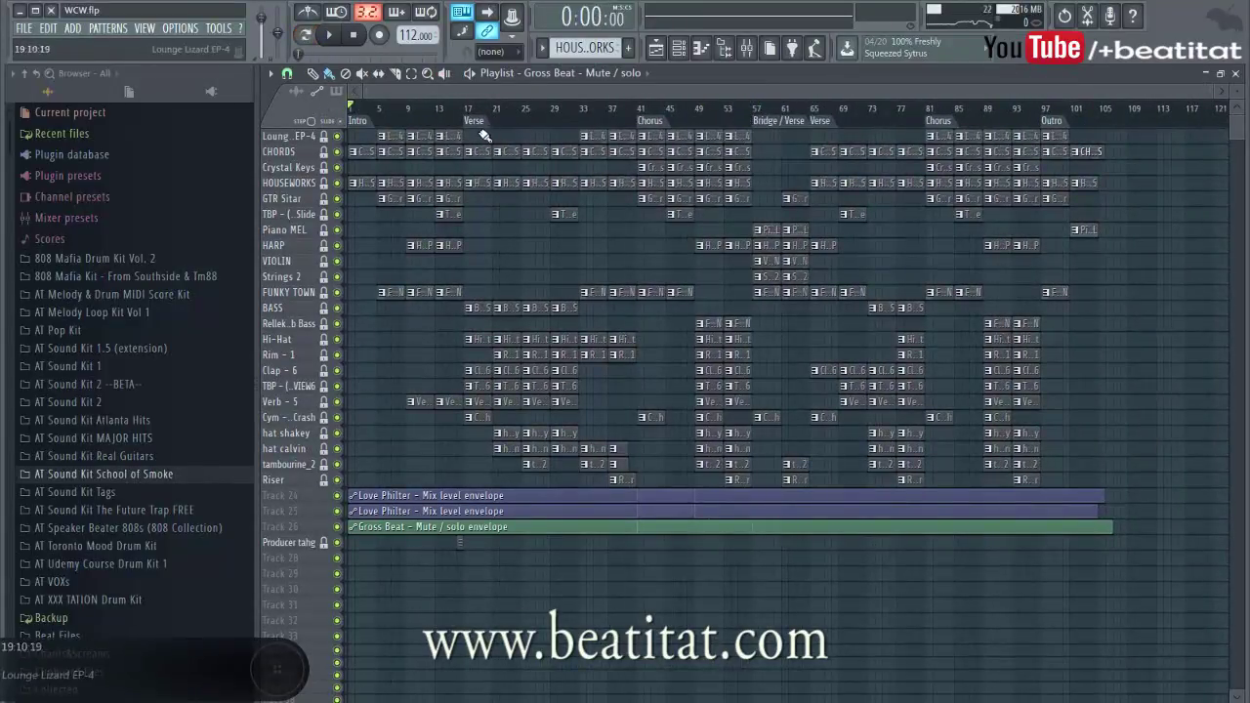
pyautogui.moveTo(410, 115)
pyautogui.mouseDown()
pyautogui.moveTo(363, 116)
pyautogui.moveTo(778, 123)
pyautogui.moveTo(828, 146)
pyautogui.moveTo(1075, 178)
pyautogui.mouseUp()
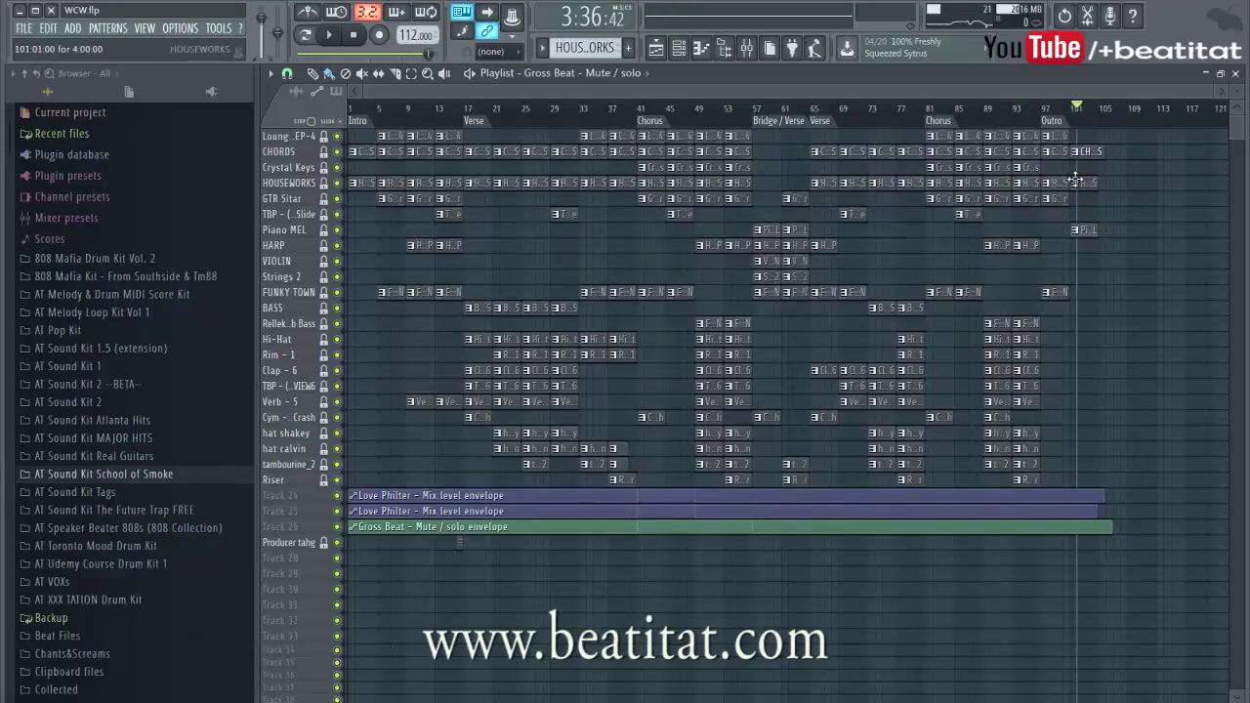
pyautogui.click(420, 108)
pyautogui.moveTo(457, 106); pyautogui.dragTo(468, 113)
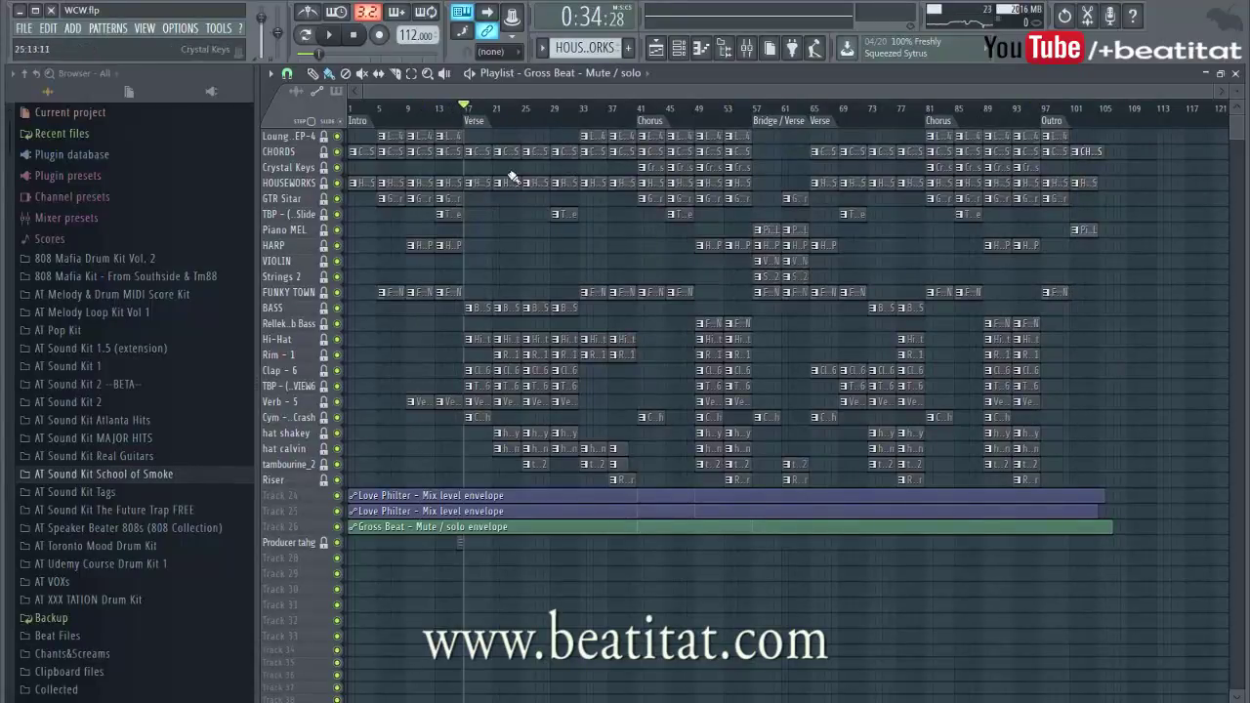
pyautogui.click(437, 109)
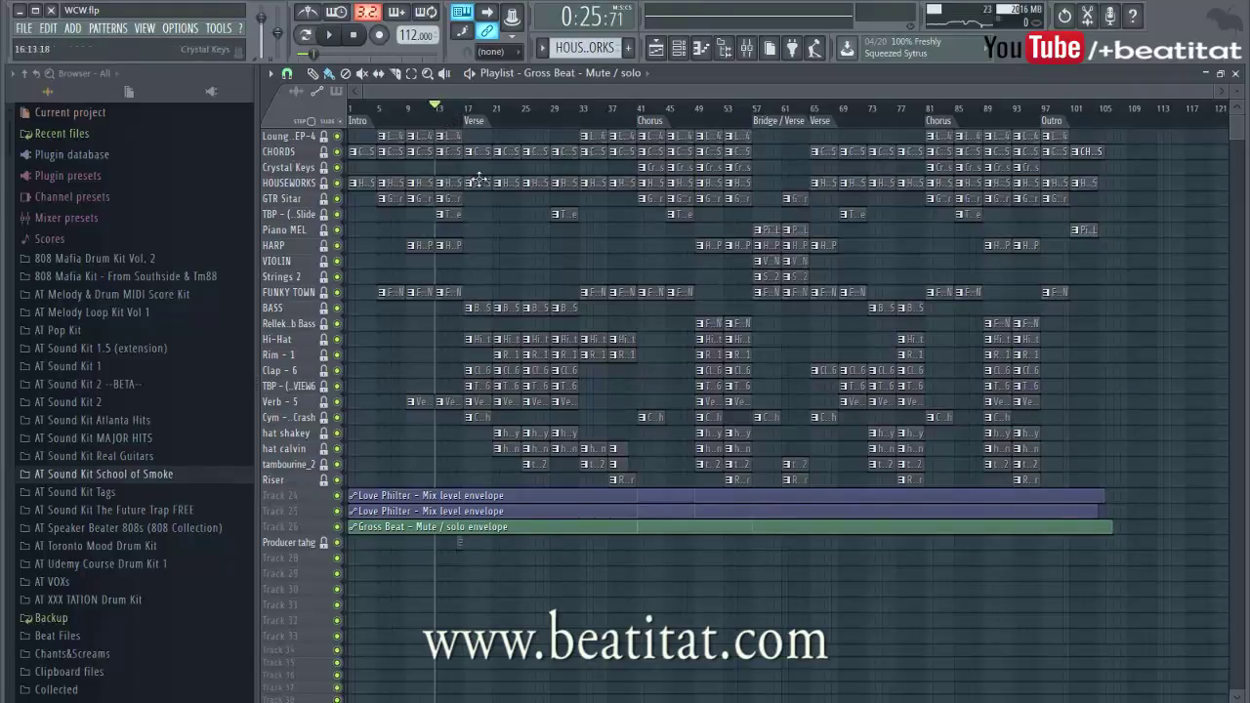
pyautogui.moveTo(350, 180); pyautogui.dragTo(439, 213)
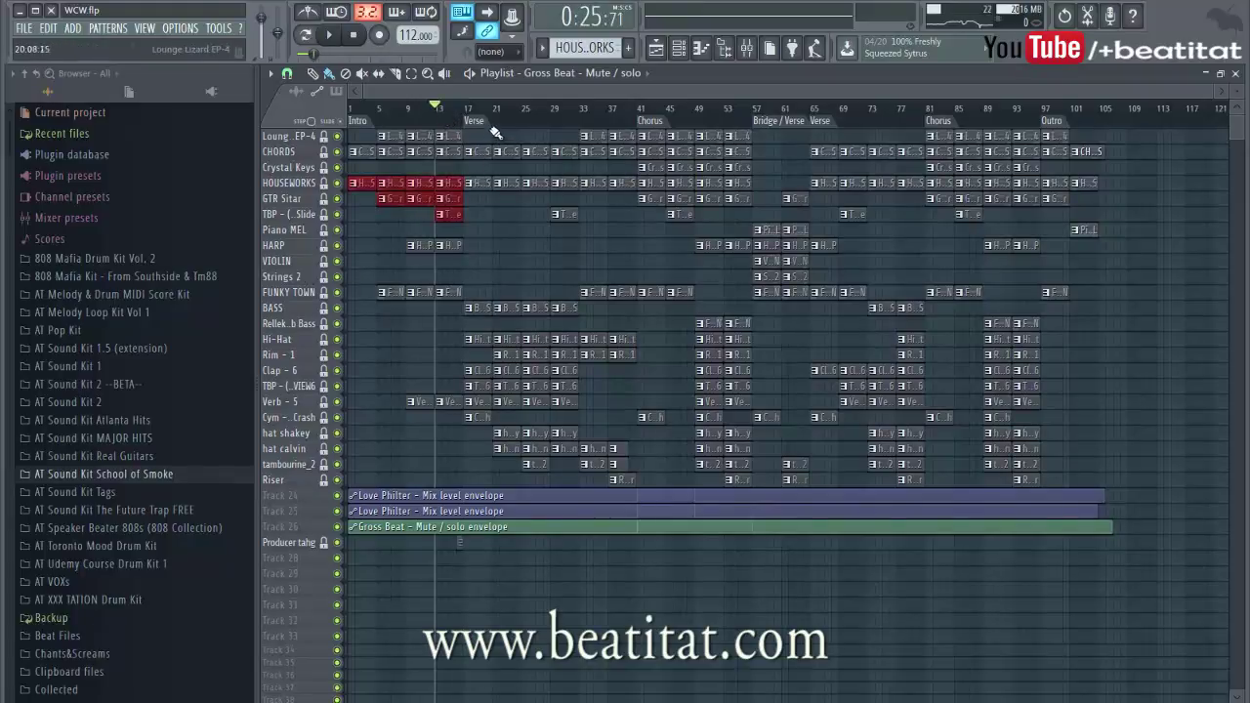
# - Show the mixer, hide the browser, and move the mixer aside to uncover the playlist
pyautogui.click(744, 49)
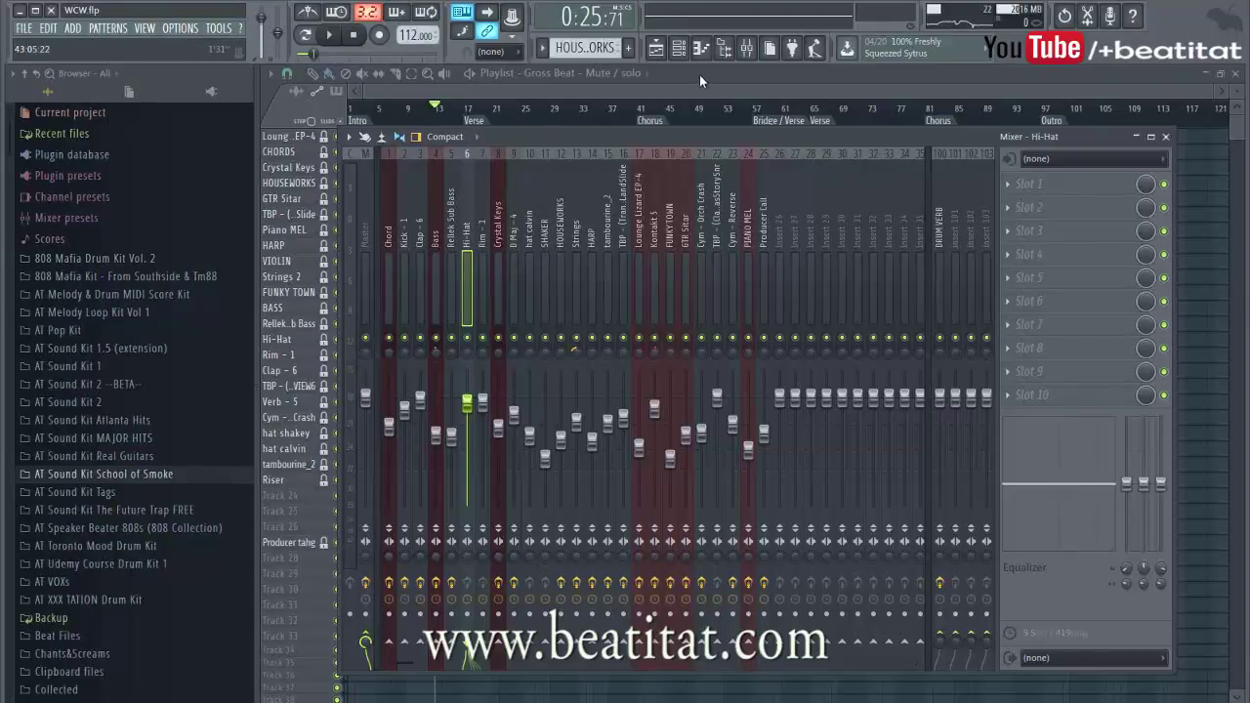
pyautogui.click(723, 49)
pyautogui.moveTo(488, 136); pyautogui.dragTo(1219, 340)
# - Play the song from bar 13, select the Bass mixer track, then return to the playlist
pyautogui.click(333, 36)
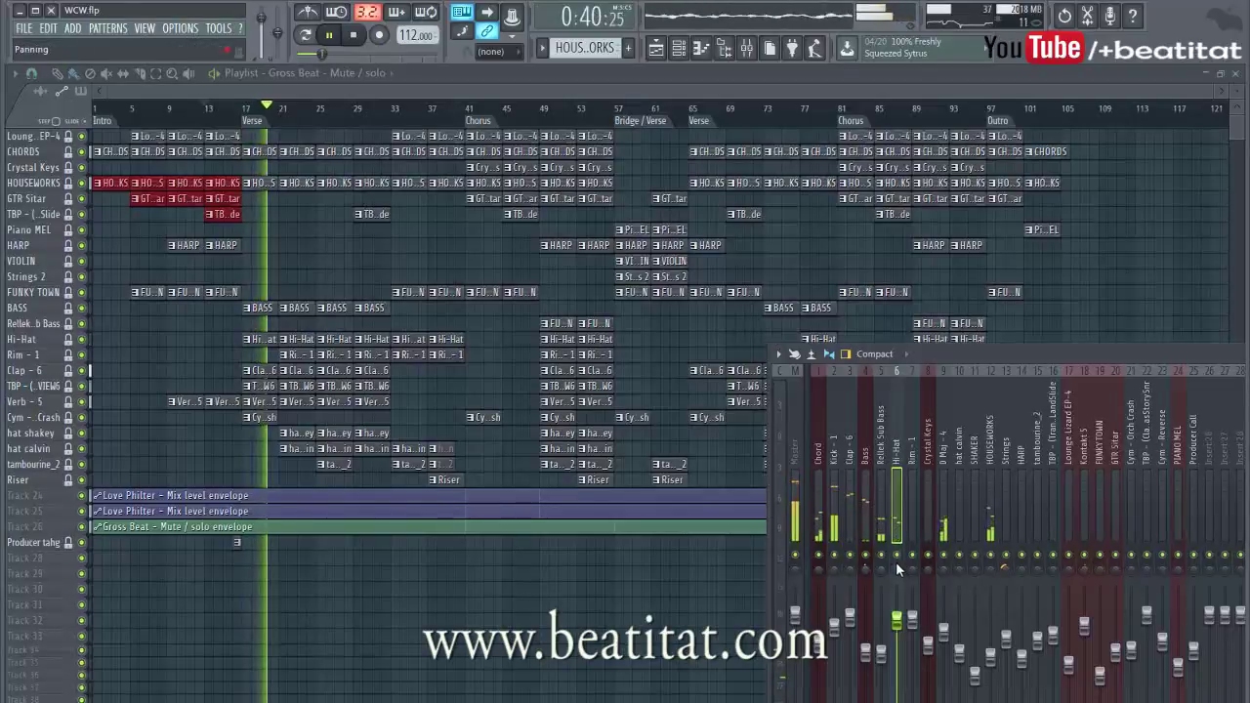
pyautogui.click(867, 530)
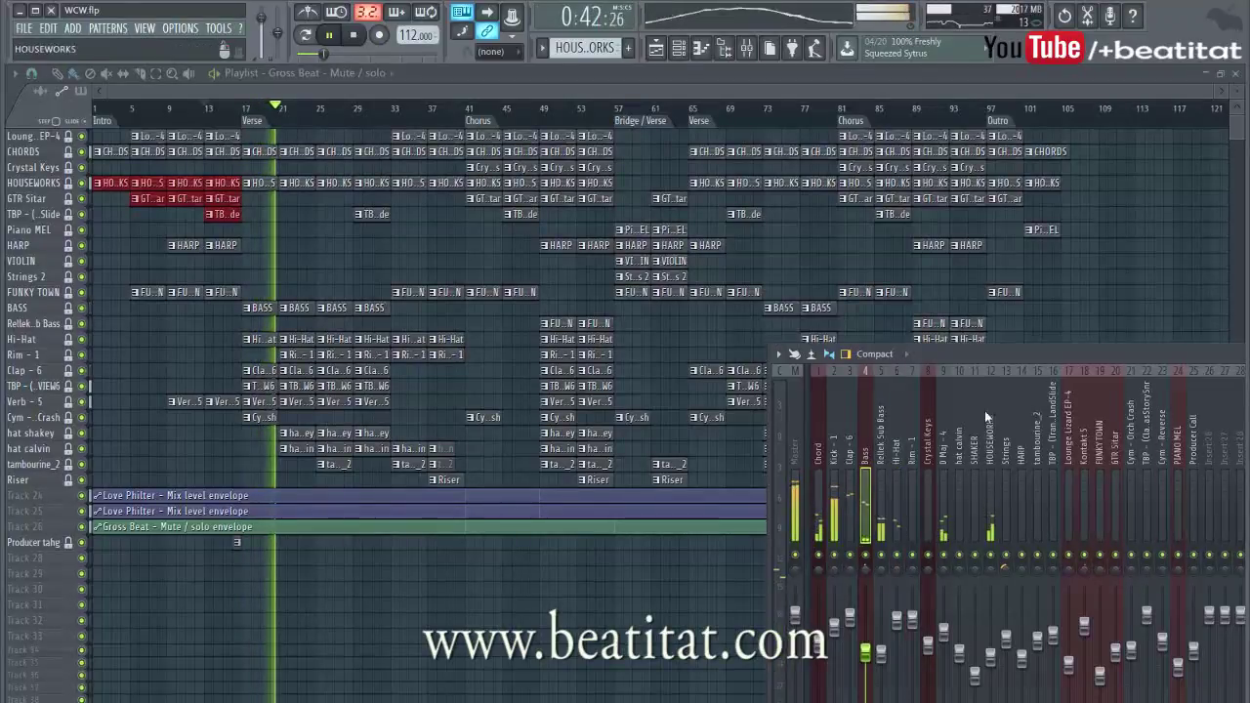
pyautogui.click(979, 87)
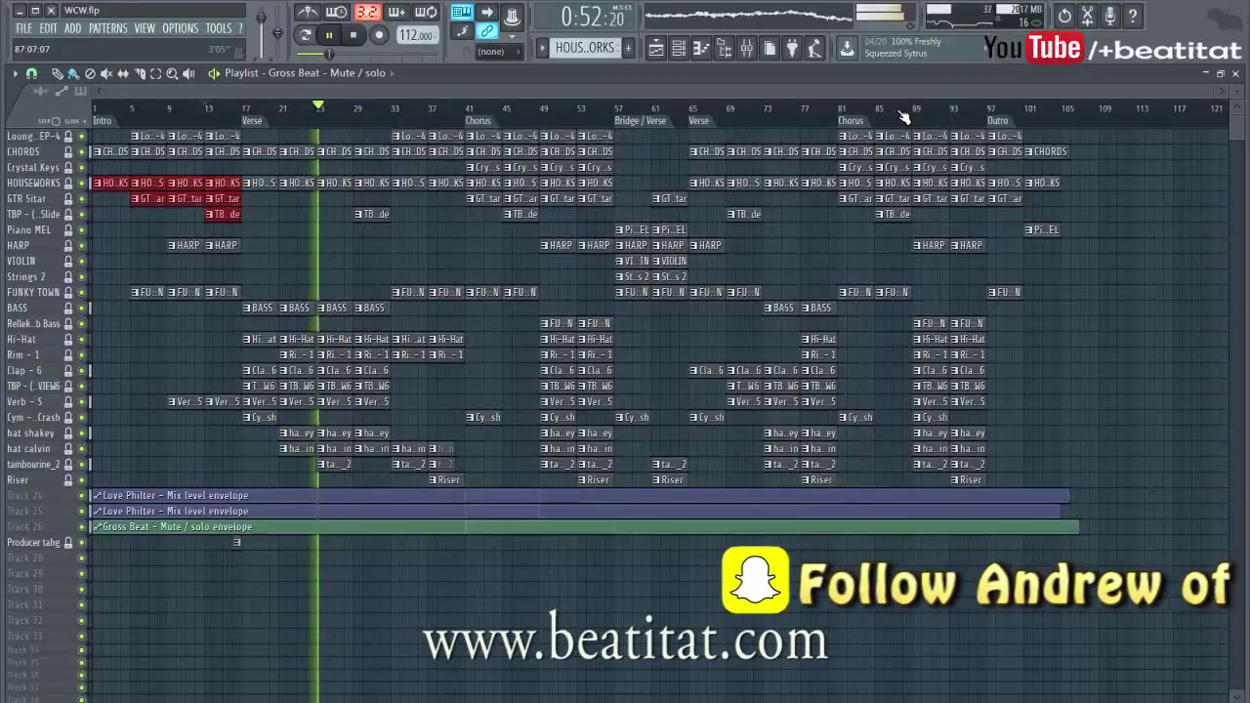
# - Stop playback, set the song position to about bar 25, and deselect the red early clips
pyautogui.press('space')
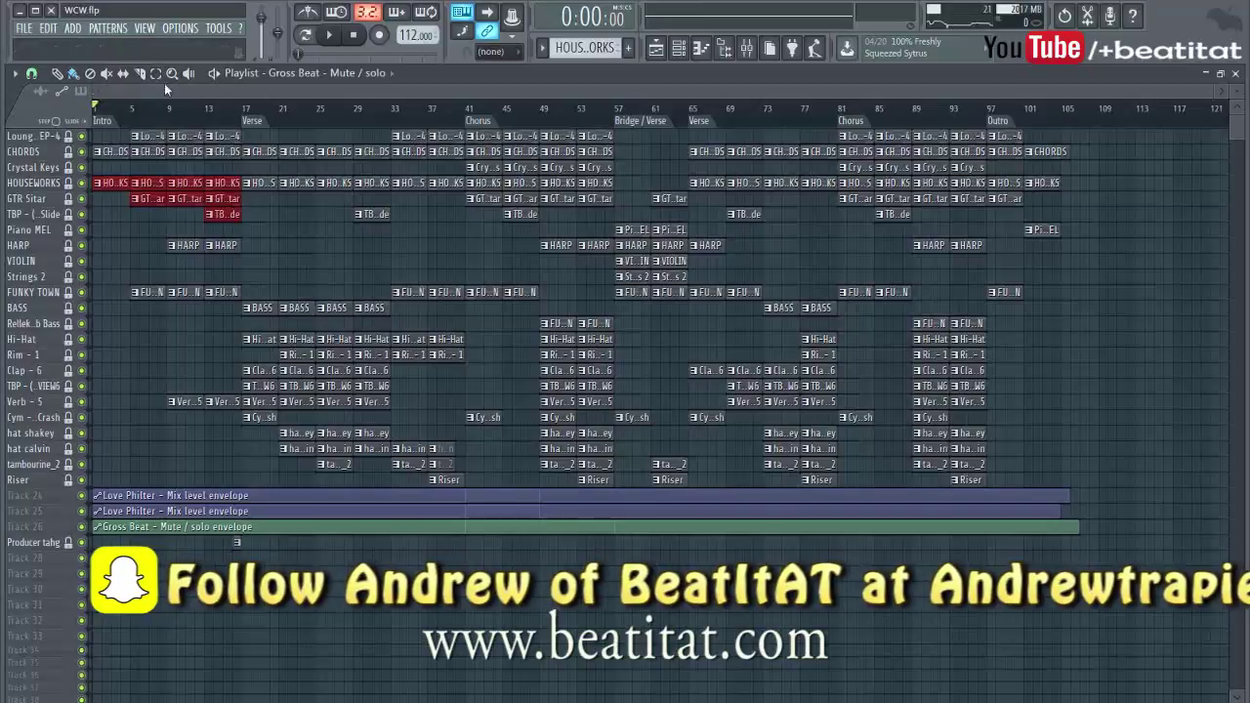
pyautogui.click(317, 107)
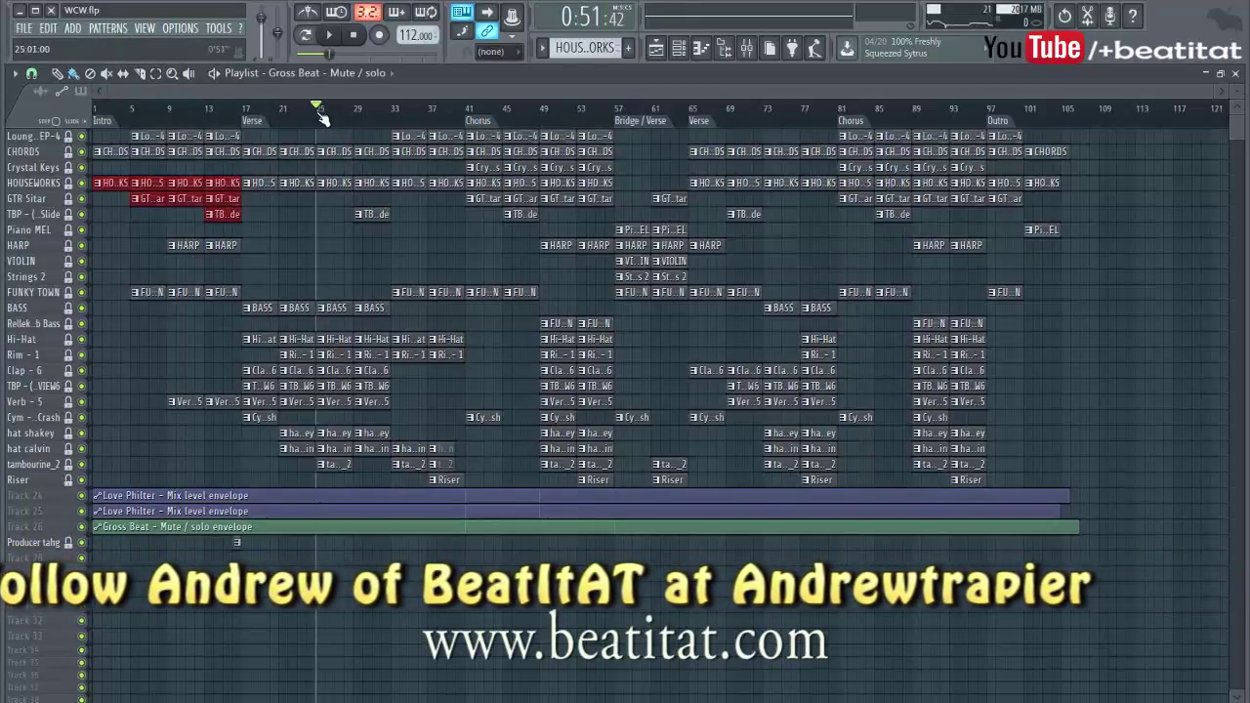
pyautogui.click(679, 54)
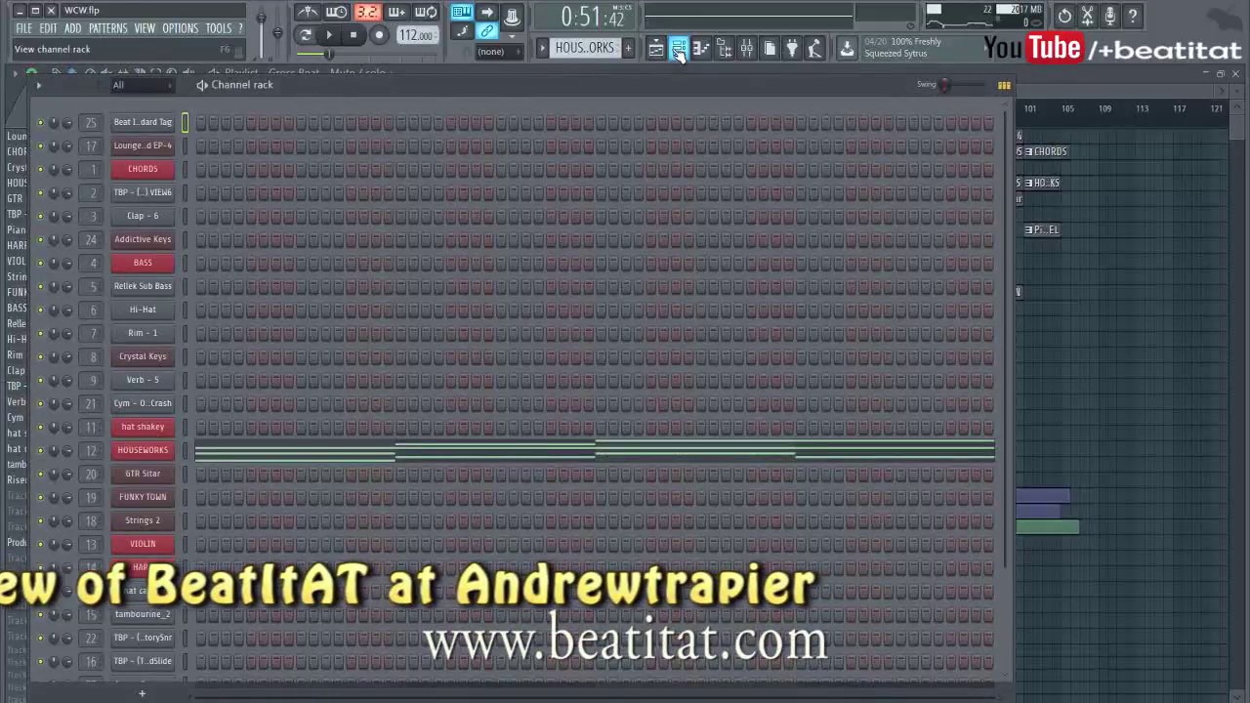
pyautogui.click(679, 54)
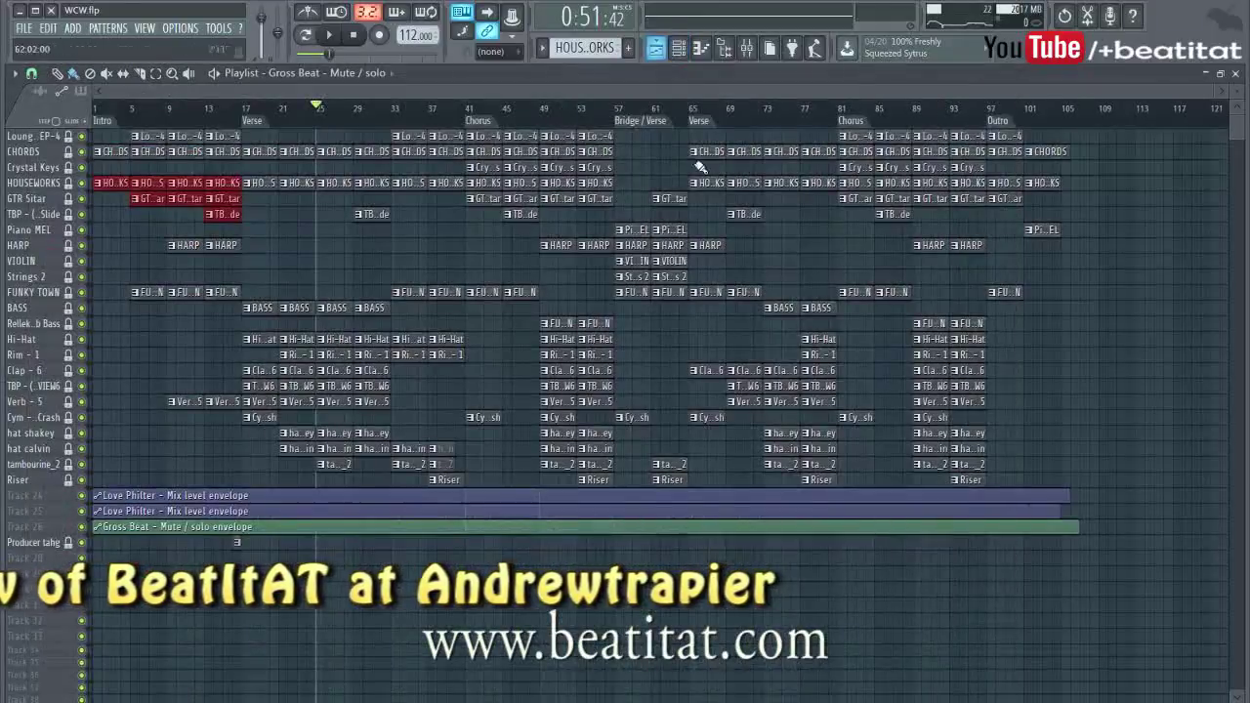
pyautogui.click(335, 280)
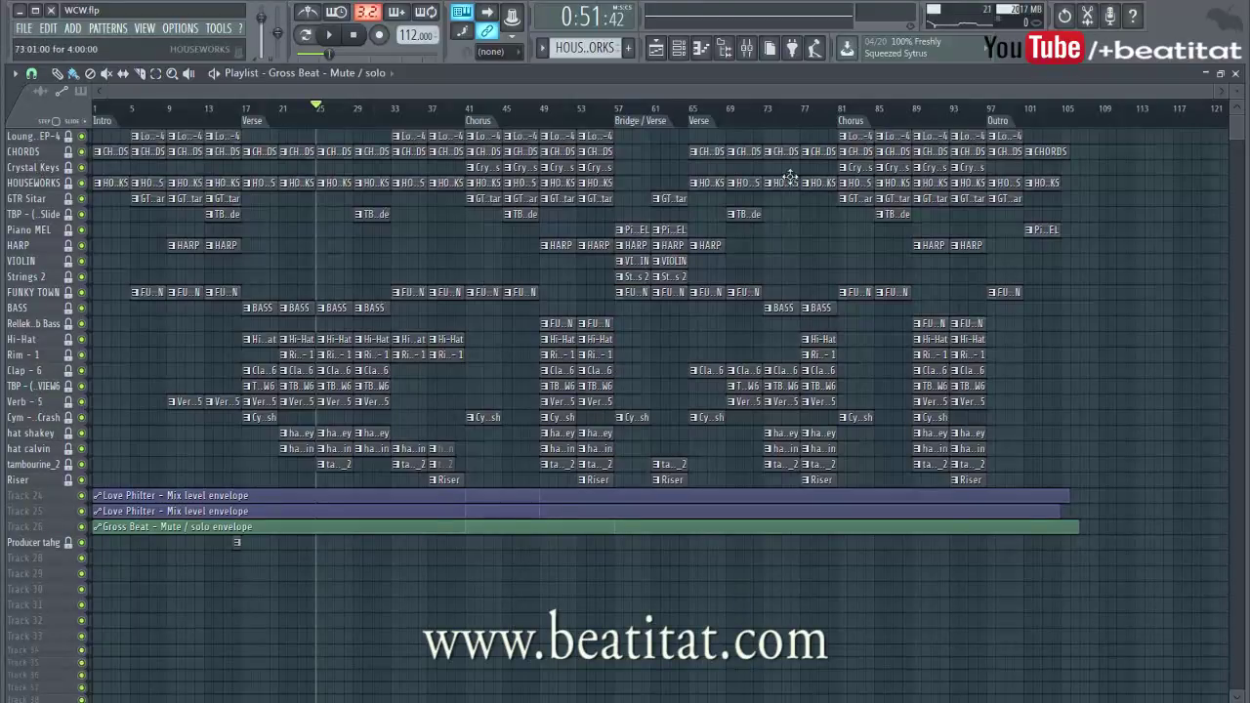
# - Reposition the channel rack away from the playlist, then leave it closed
pyautogui.click(679, 49)
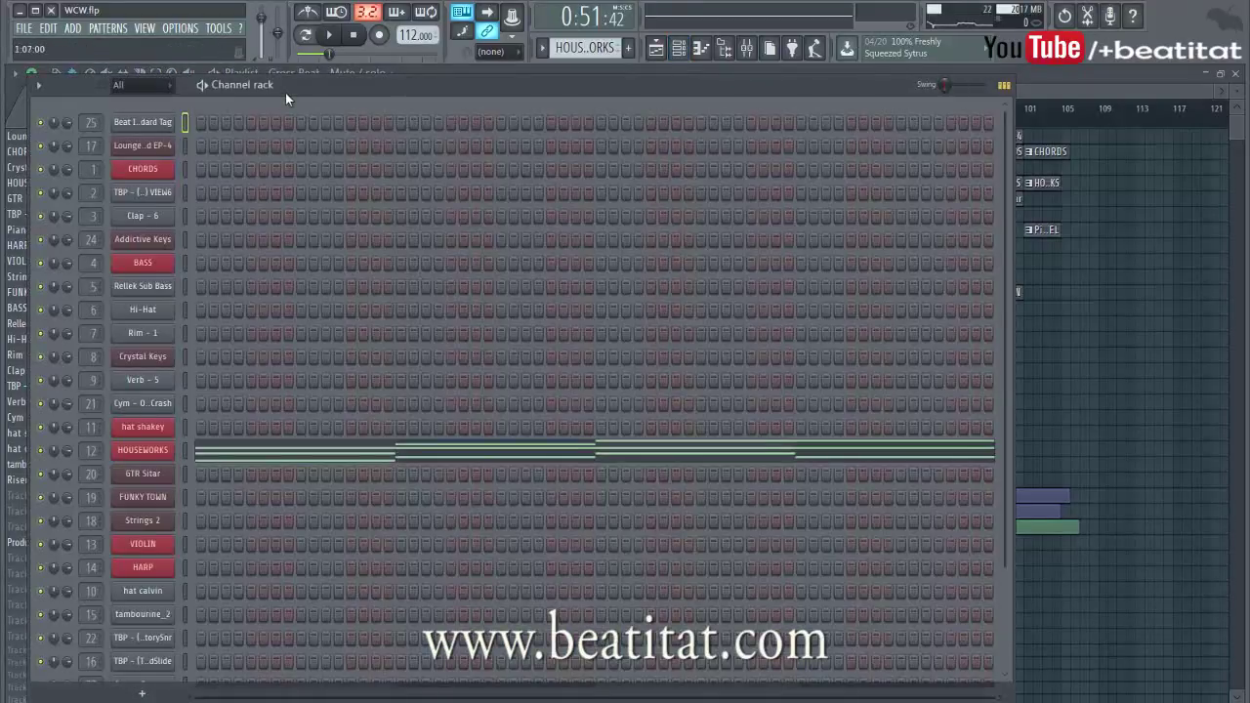
pyautogui.moveTo(285, 93); pyautogui.dragTo(859, 295)
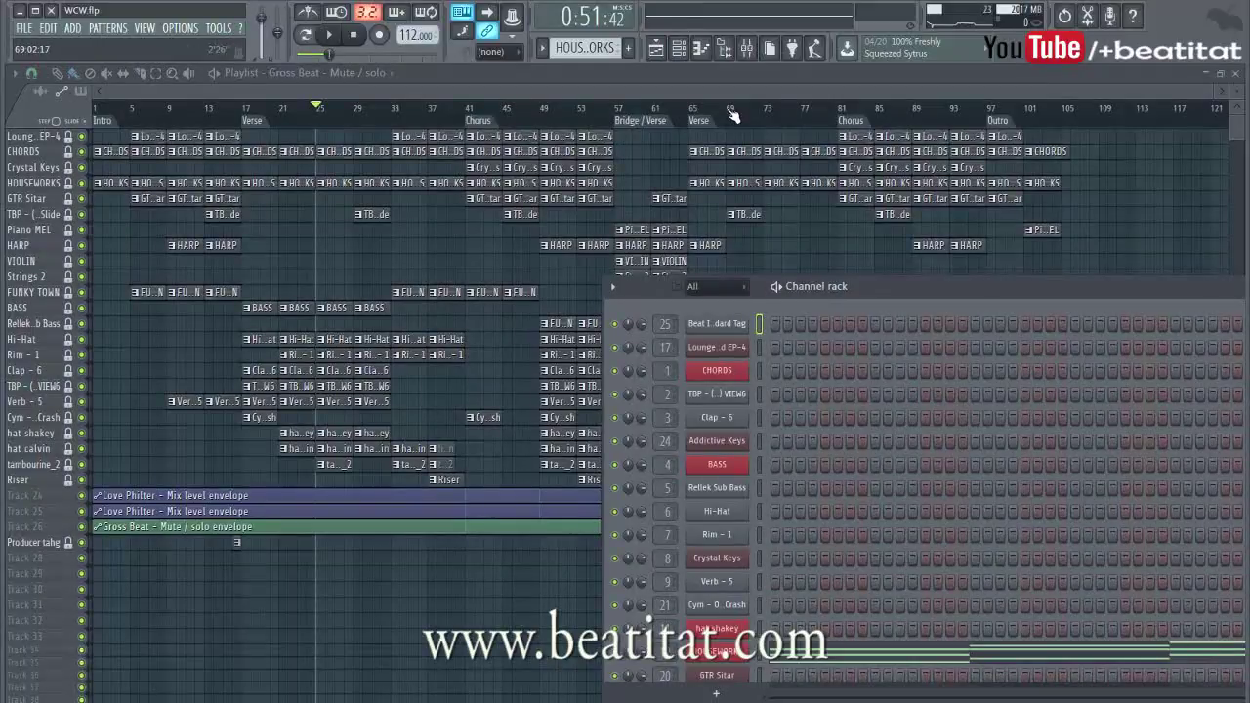
pyautogui.press('F6')
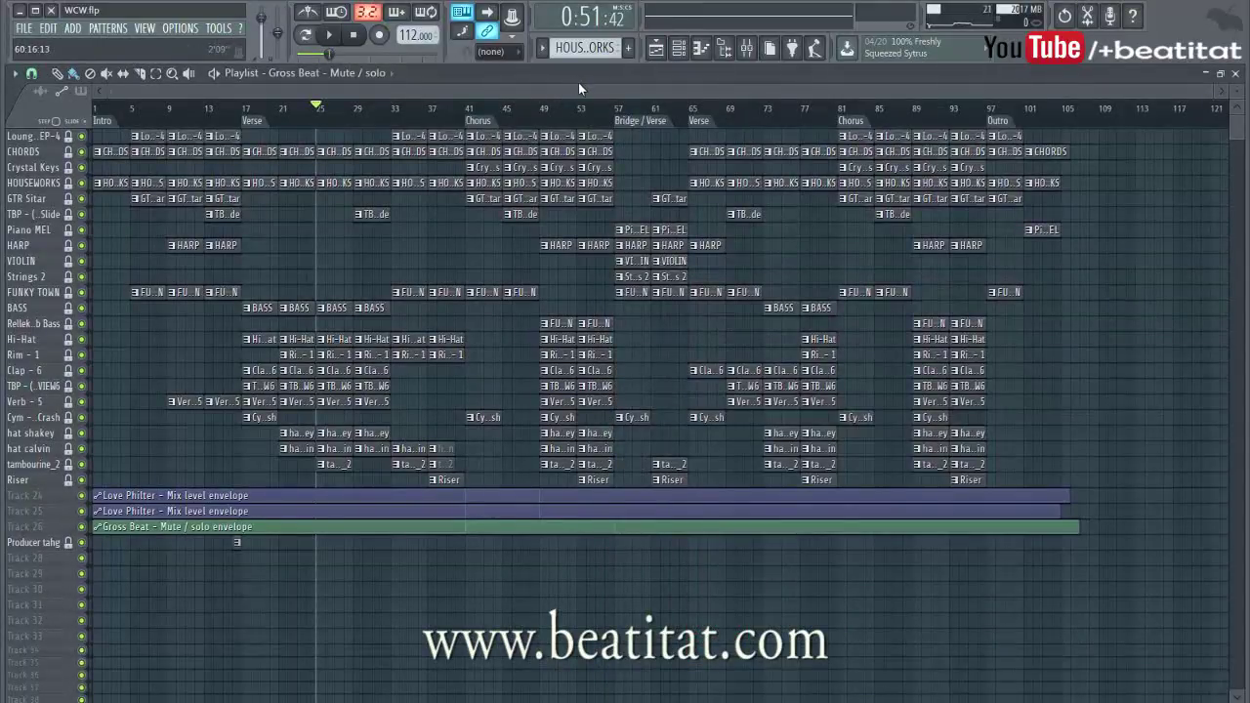
pyautogui.click(687, 55)
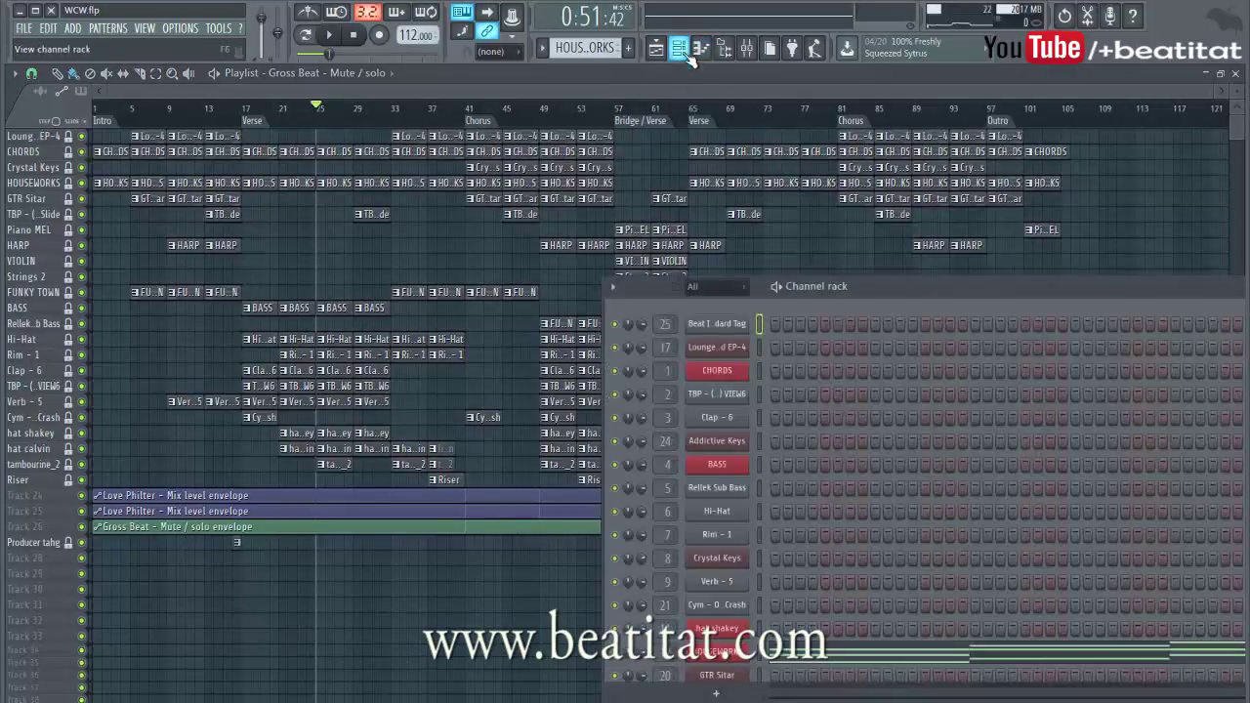
pyautogui.press('F6')
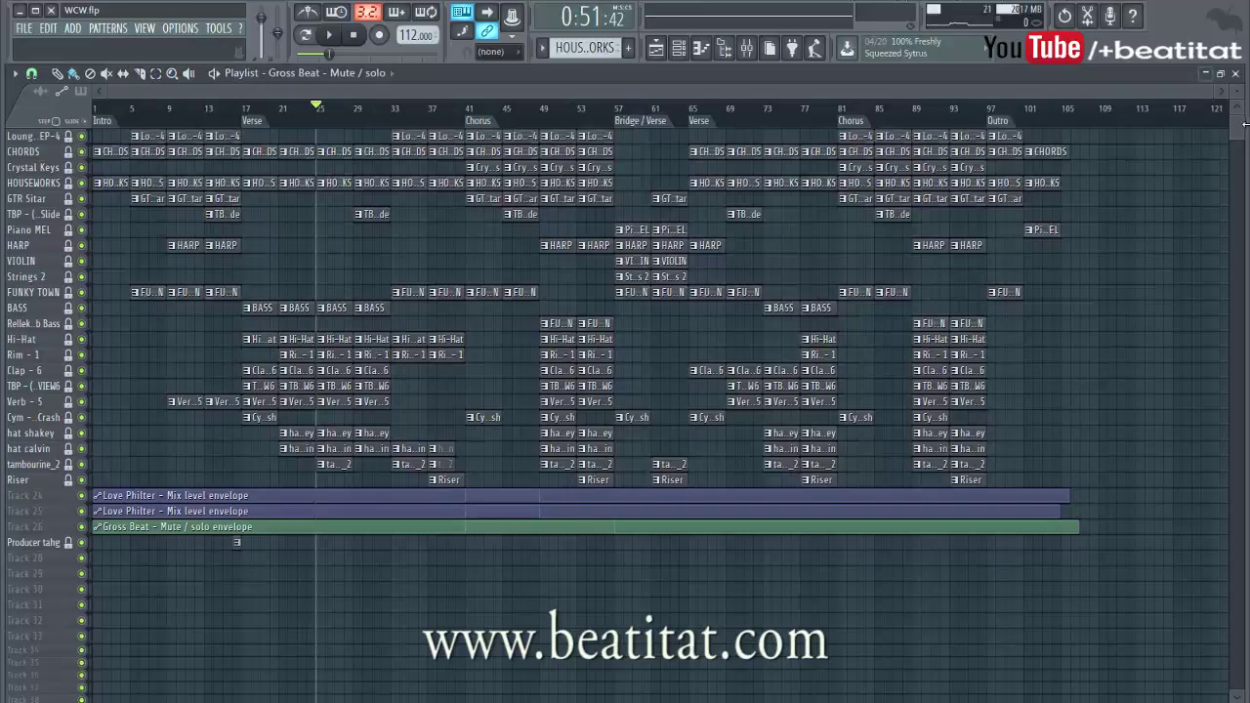
# - Enlarge the playlist track heights and scroll down to the Love Philter and Gross Beat envelope tracks 24–26
pyautogui.moveTo(1237, 125); pyautogui.dragTo(1237, 195)
pyautogui.scroll(-2, 501, 331)
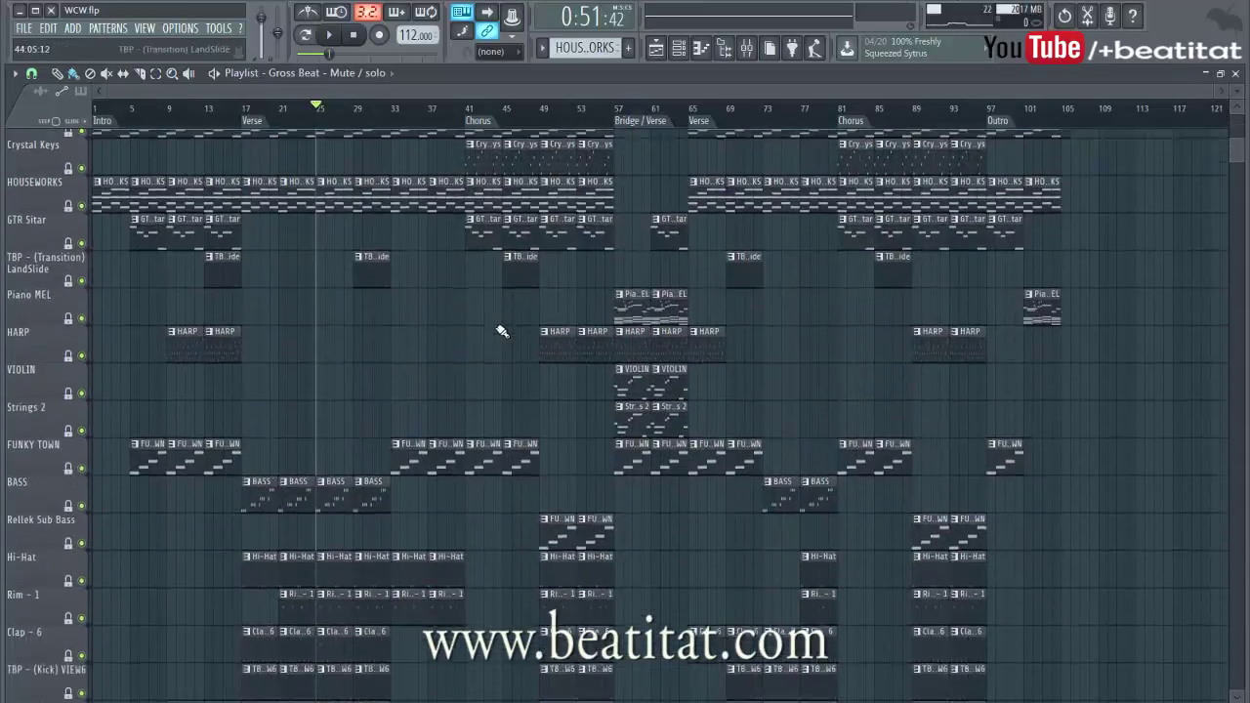
pyautogui.scroll(-2, 558, 229)
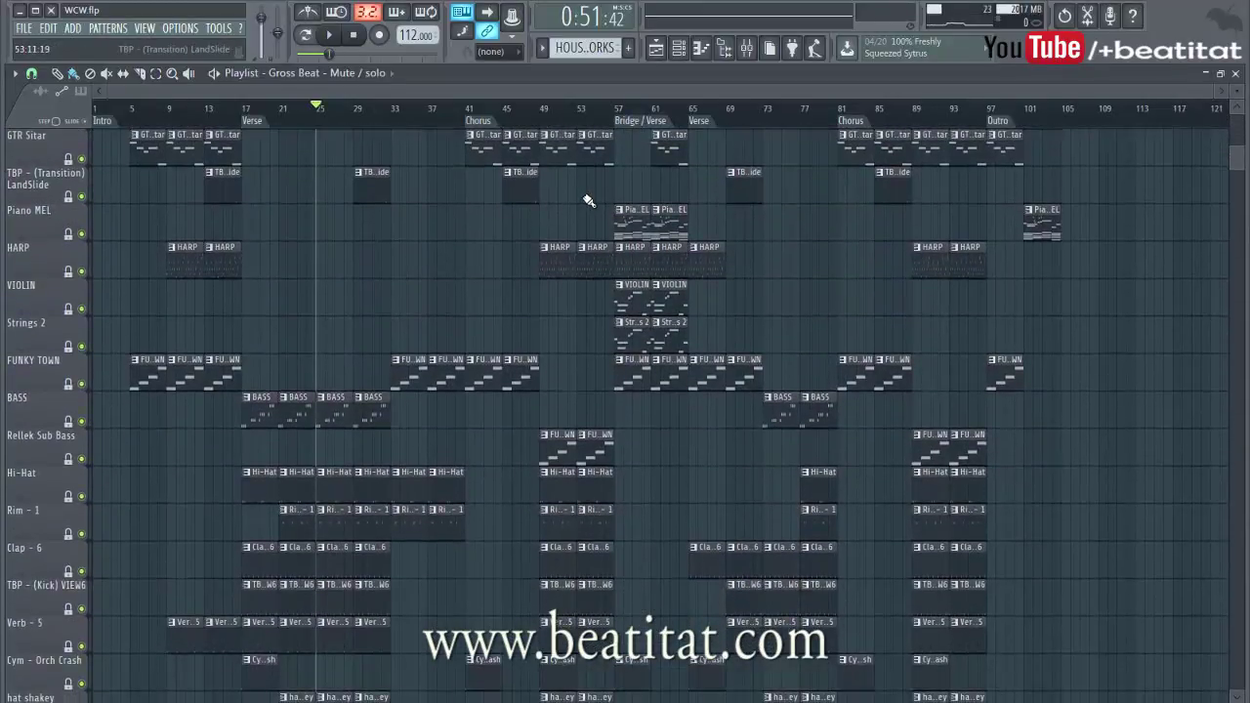
pyautogui.scroll(-3, 587, 200)
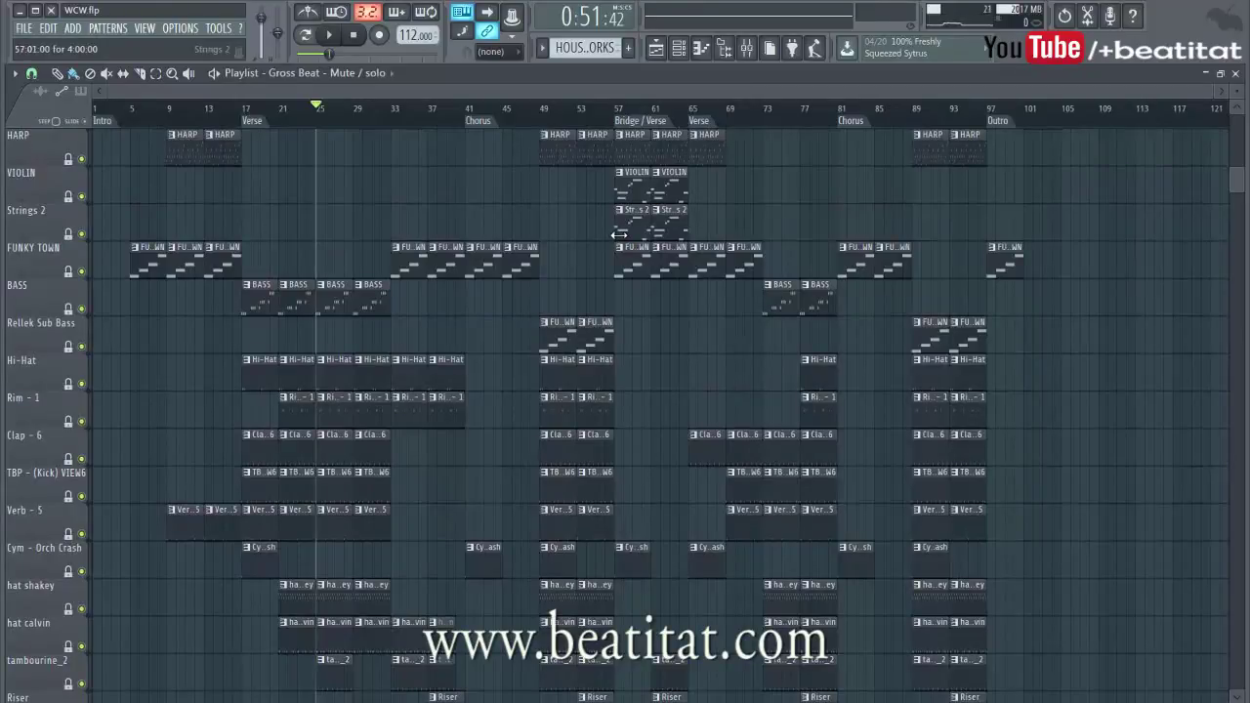
pyautogui.scroll(-8, 619, 234)
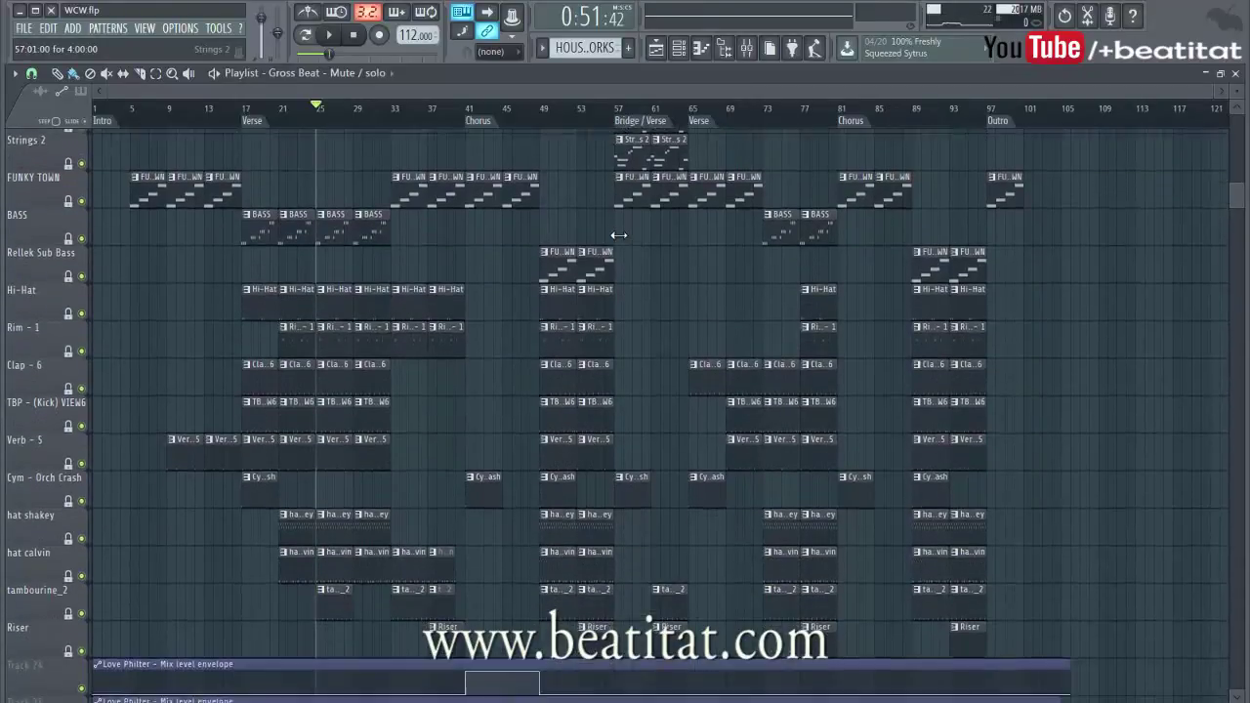
pyautogui.scroll(1, 619, 234)
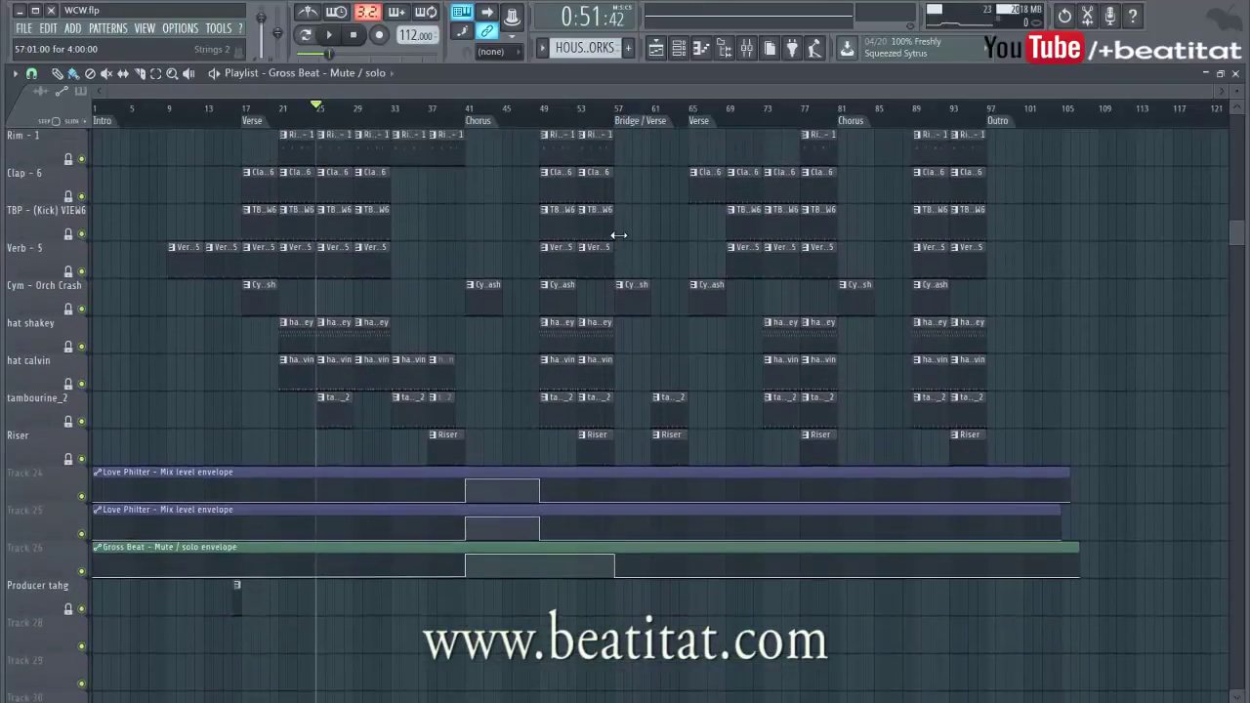
pyautogui.scroll(-9, 623, 235)
pyautogui.scroll(7, 629, 234)
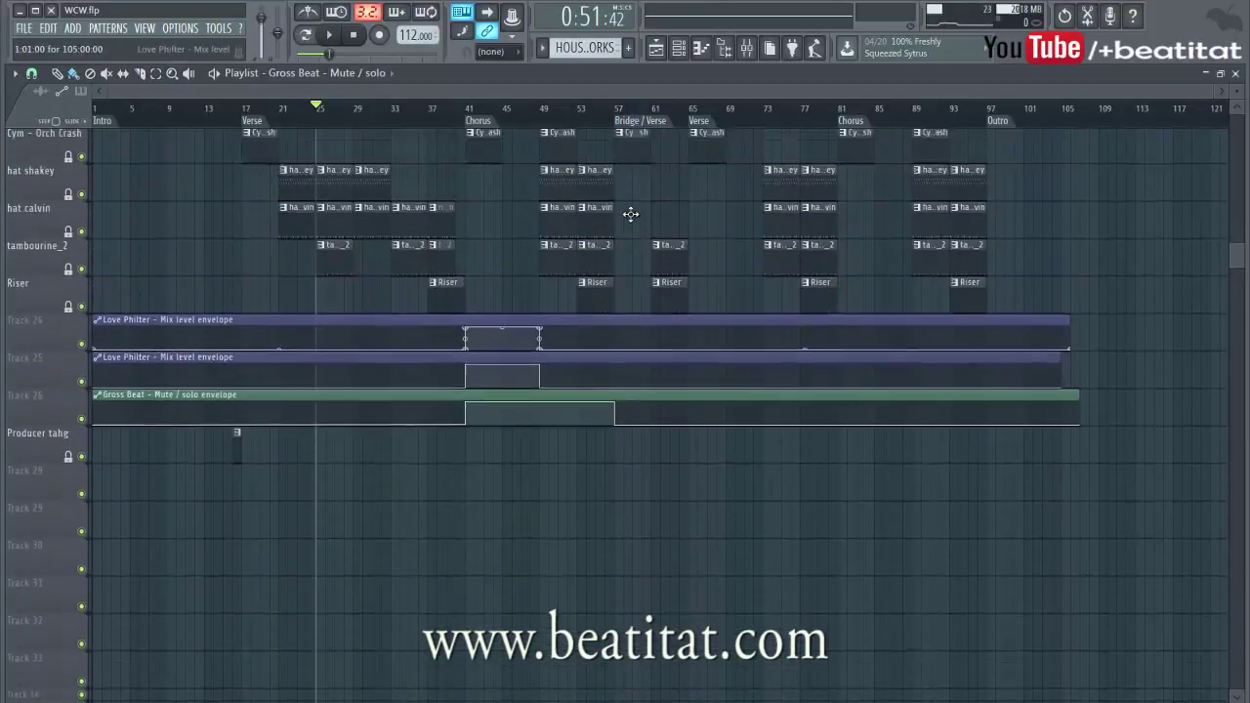